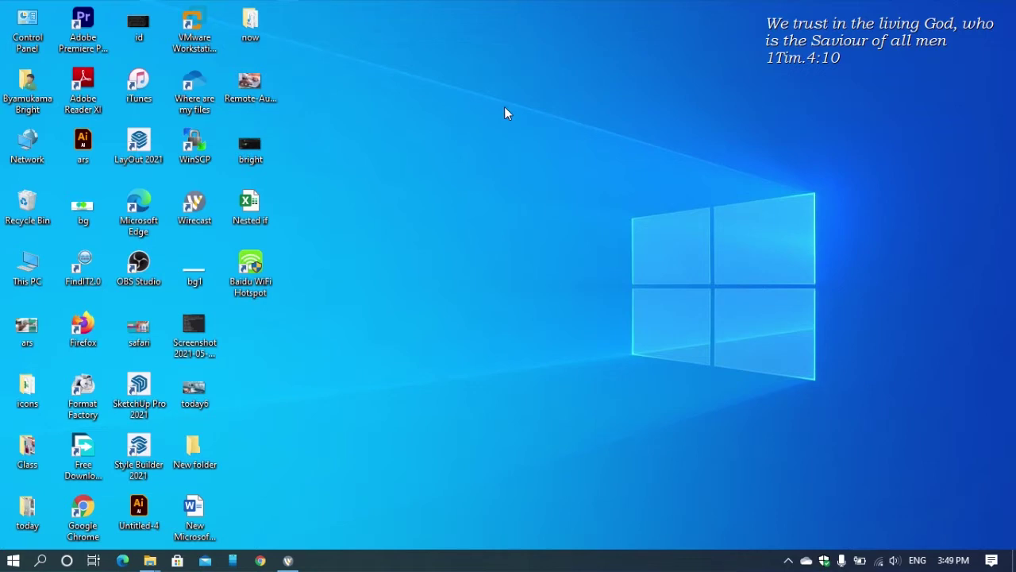
- Create a new folder named Office on the desktop
right_click(509, 151)
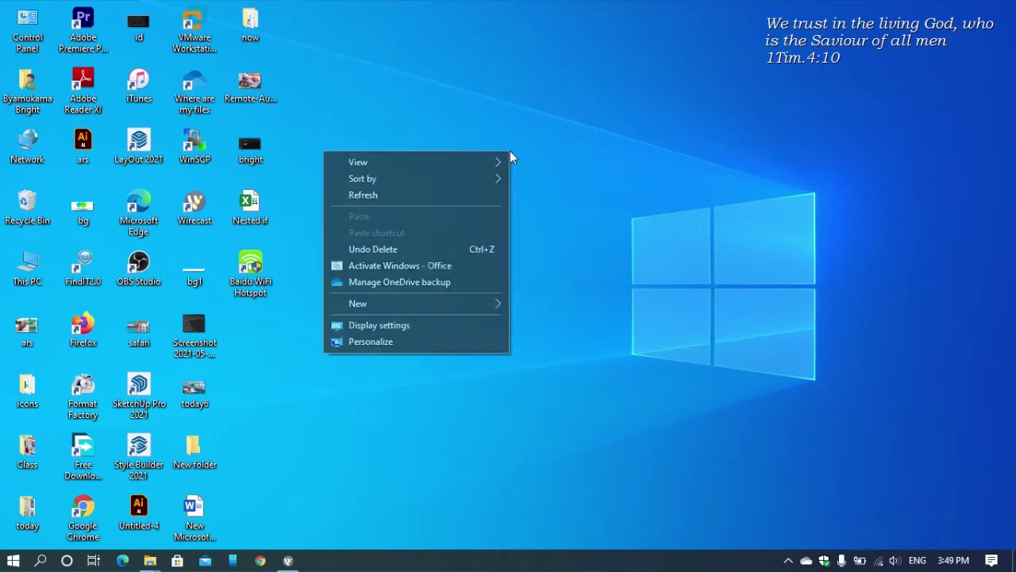
mouse_move(440, 302)
left_click(527, 305)
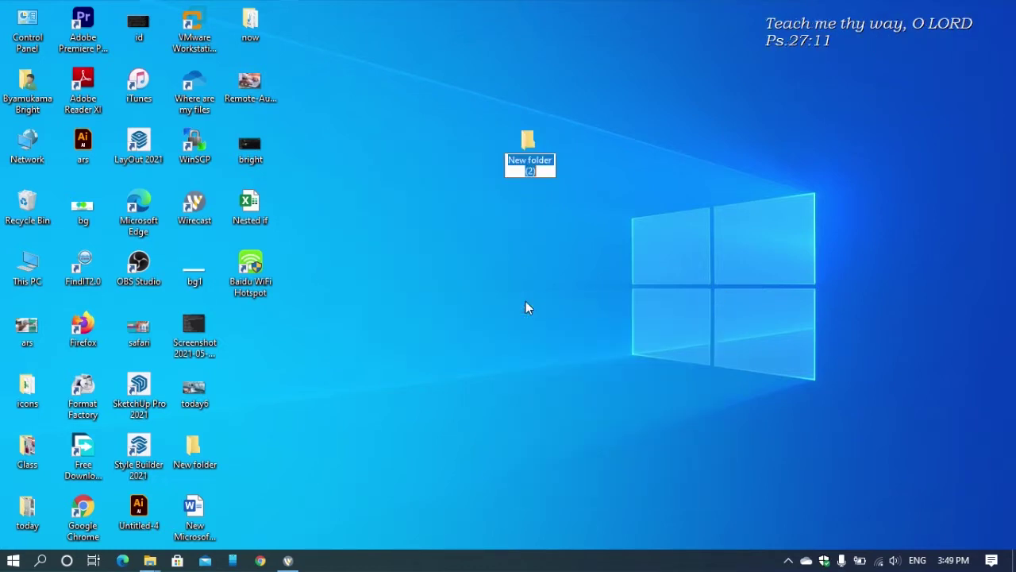
type("Office")
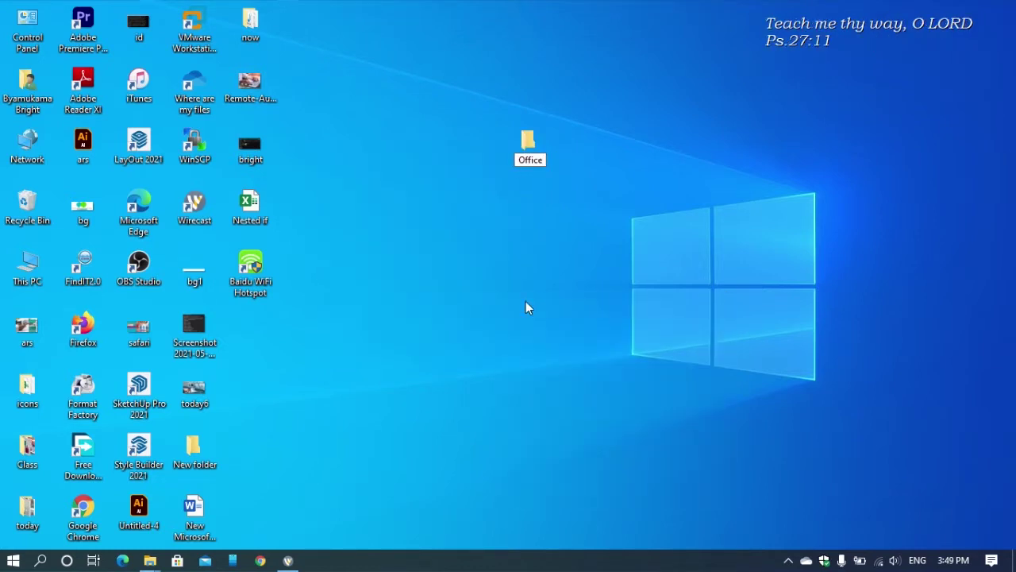
key("Return")
- Create a Microsoft Word document named Operation inside the Office folder and close the folder window
double_click(541, 142)
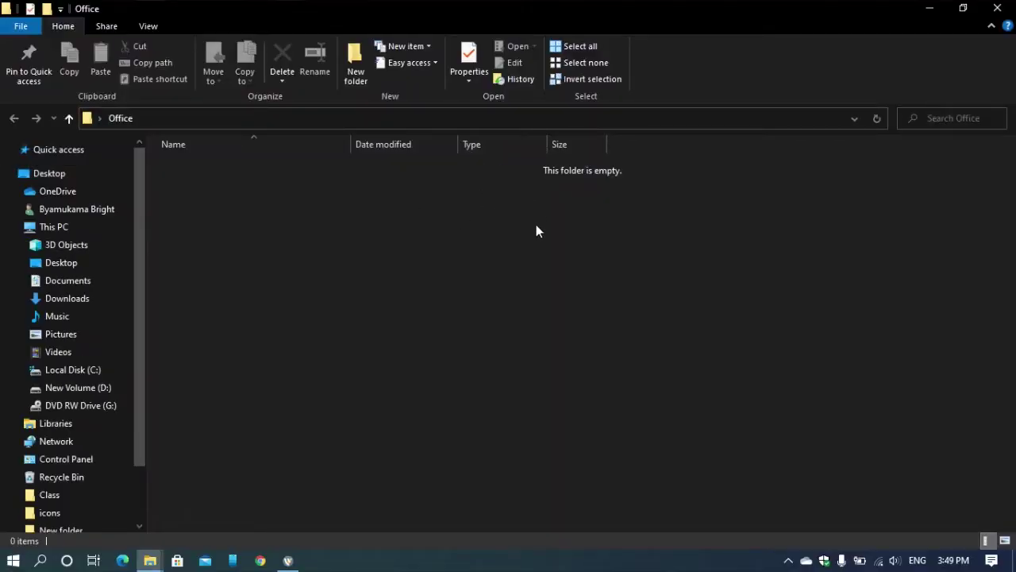
right_click(436, 205)
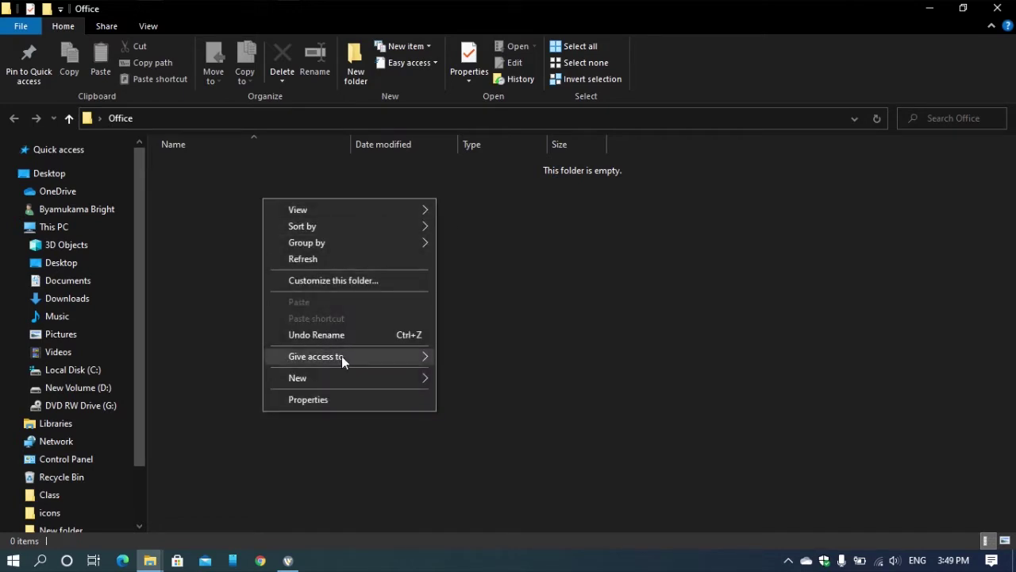
mouse_move(373, 381)
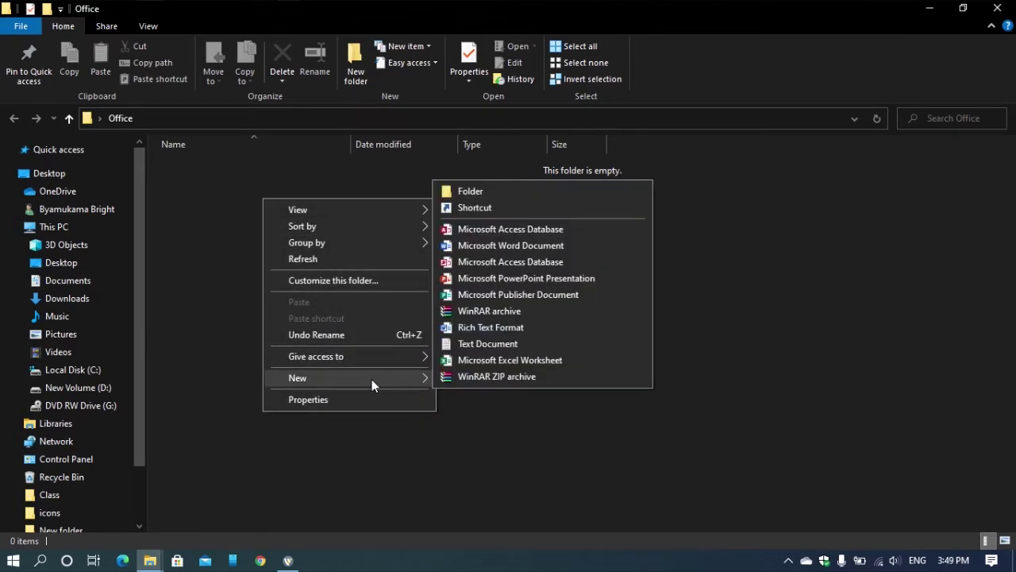
left_click(529, 249)
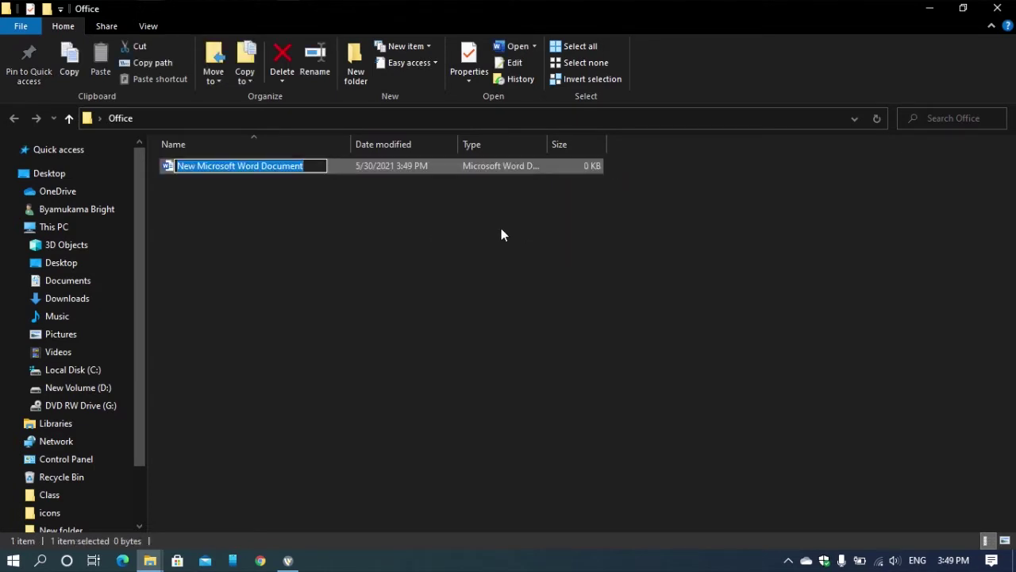
type("O")
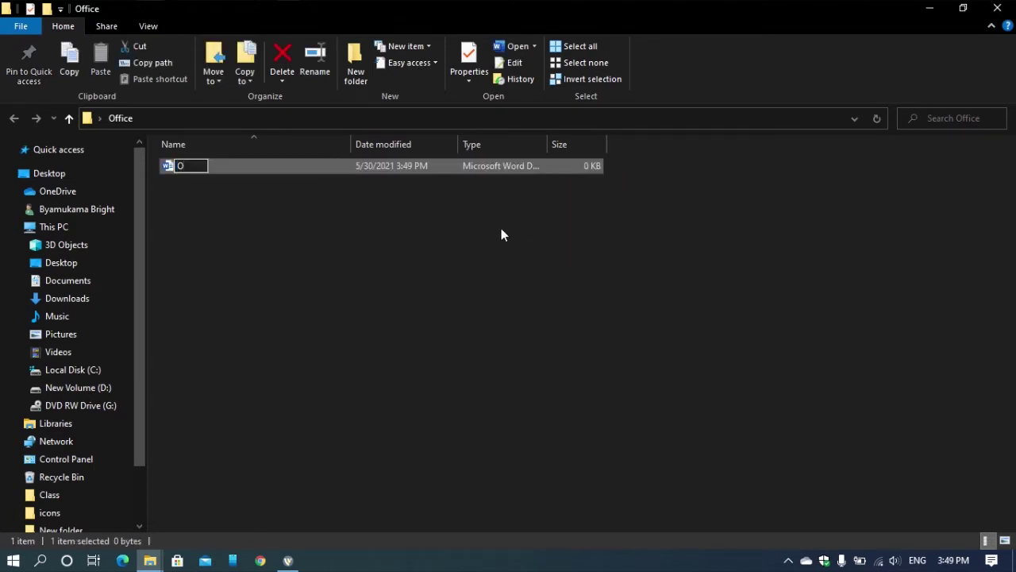
type("peration")
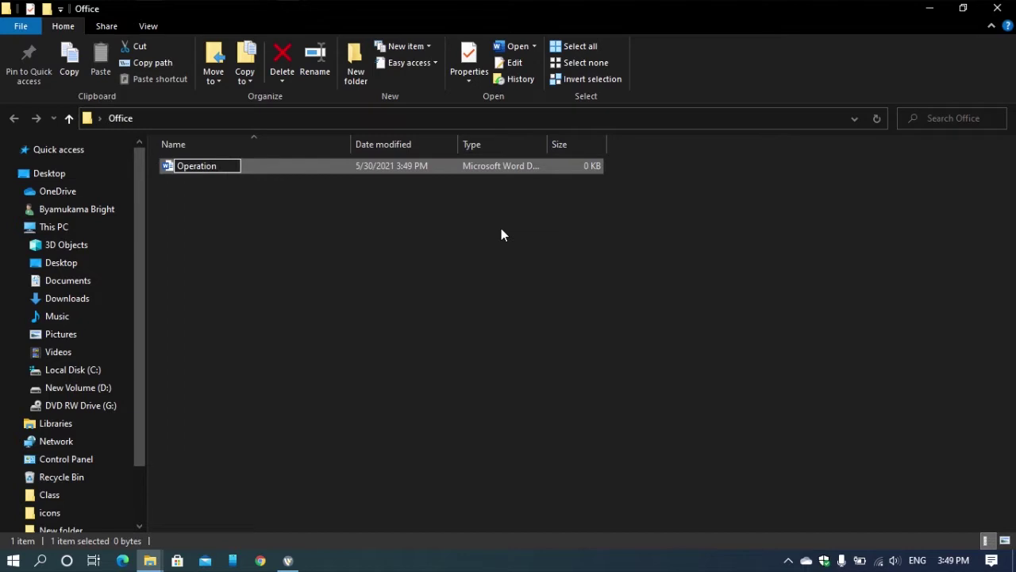
key("Return")
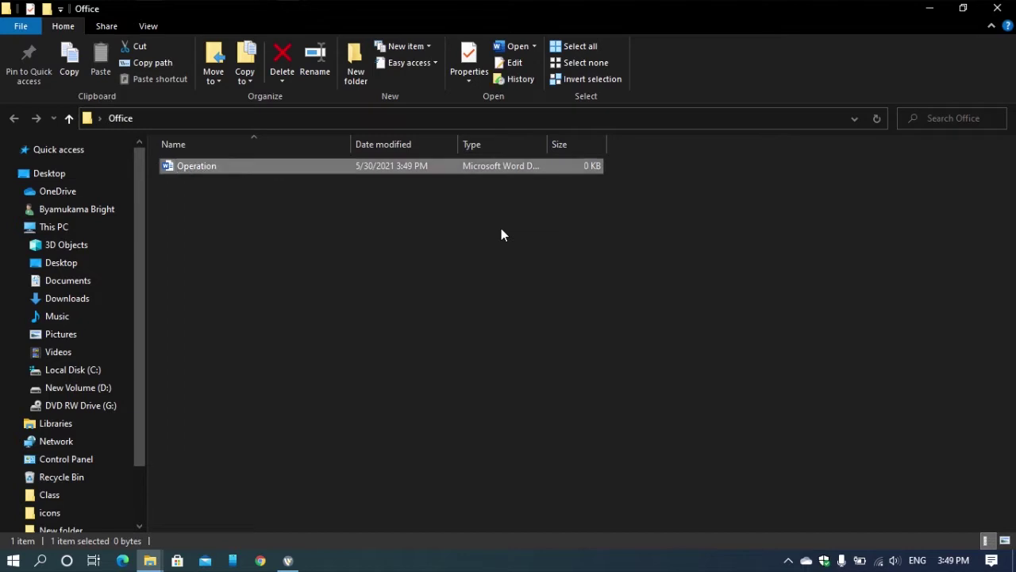
left_click(997, 8)
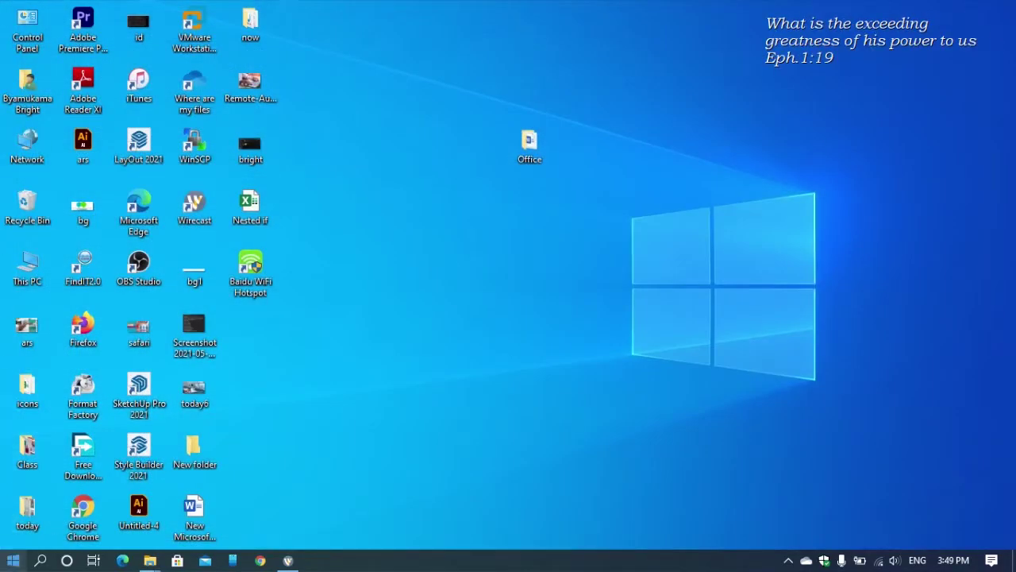
- Launch Word and create a blank document
left_click(13, 560)
scroll(82, 330, "down", 10)
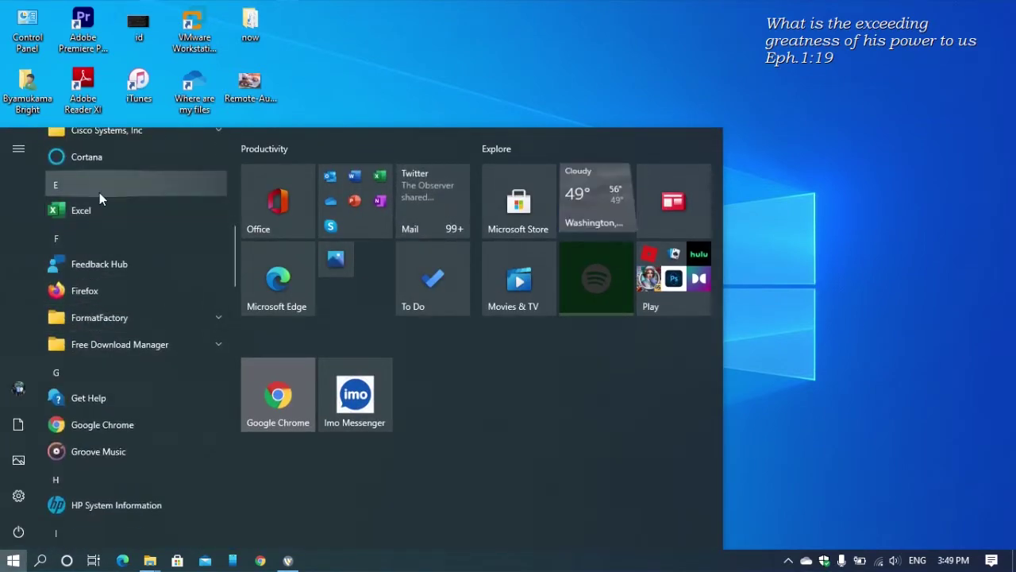
left_click(100, 191)
left_click(127, 421)
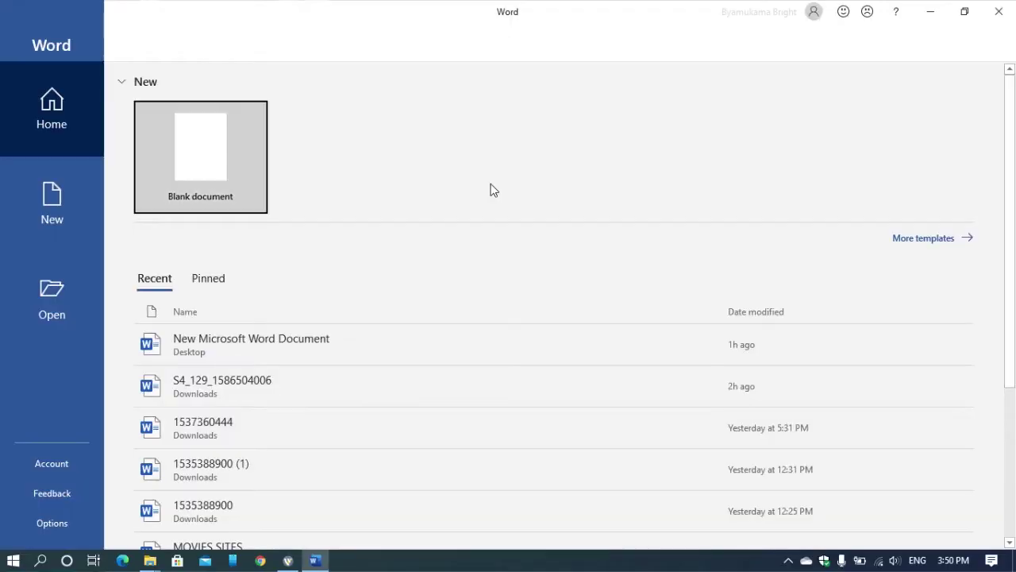
left_click(200, 166)
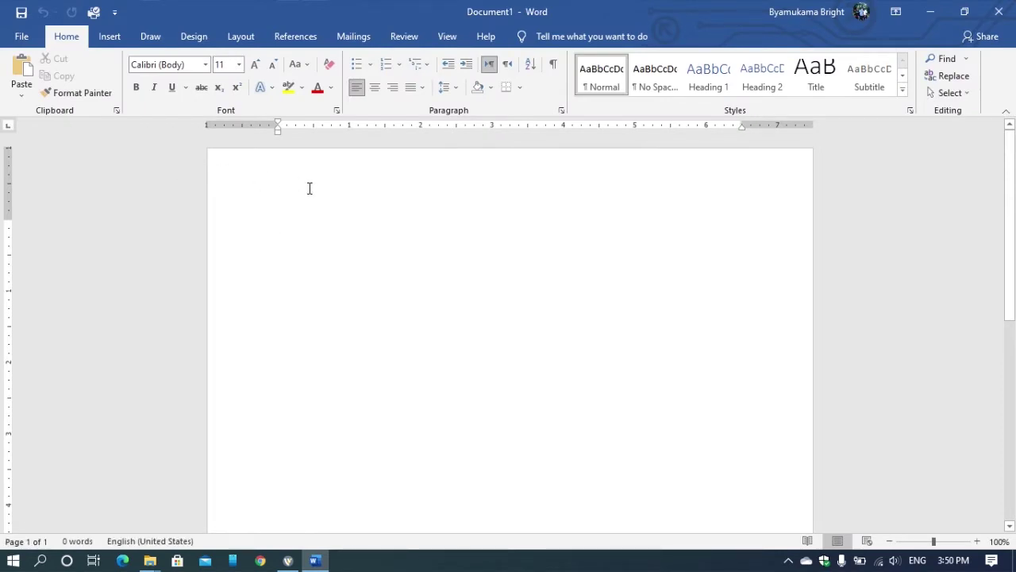
- Save the blank document as Operation 2 in the desktop's Office folder and close Word
left_click(24, 40)
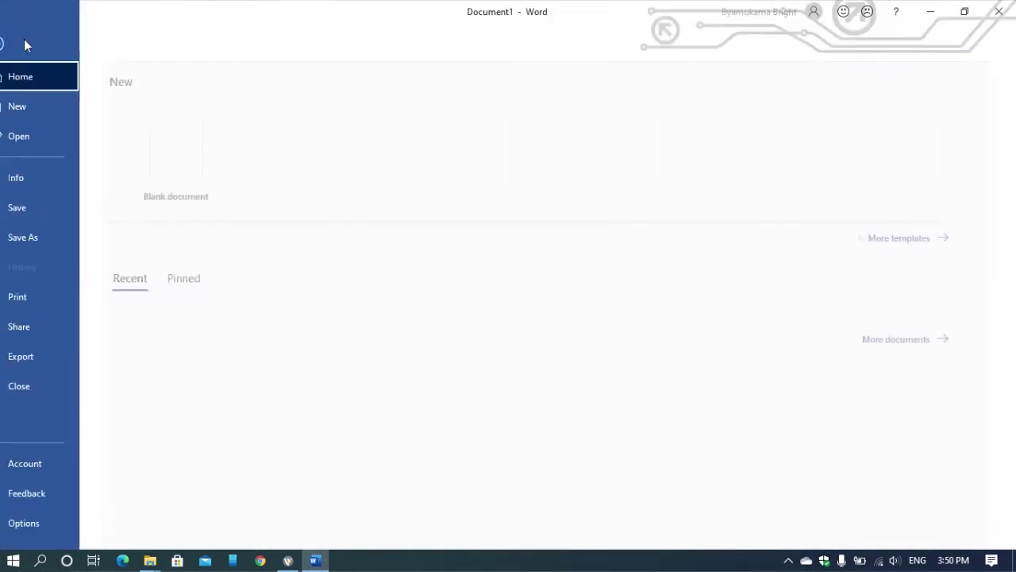
left_click(57, 241)
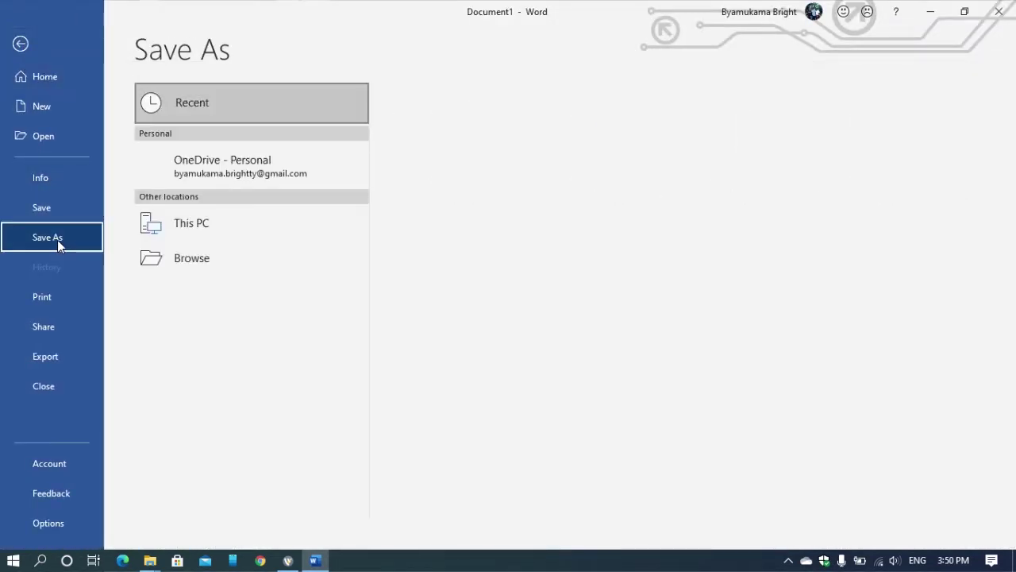
left_click(187, 231)
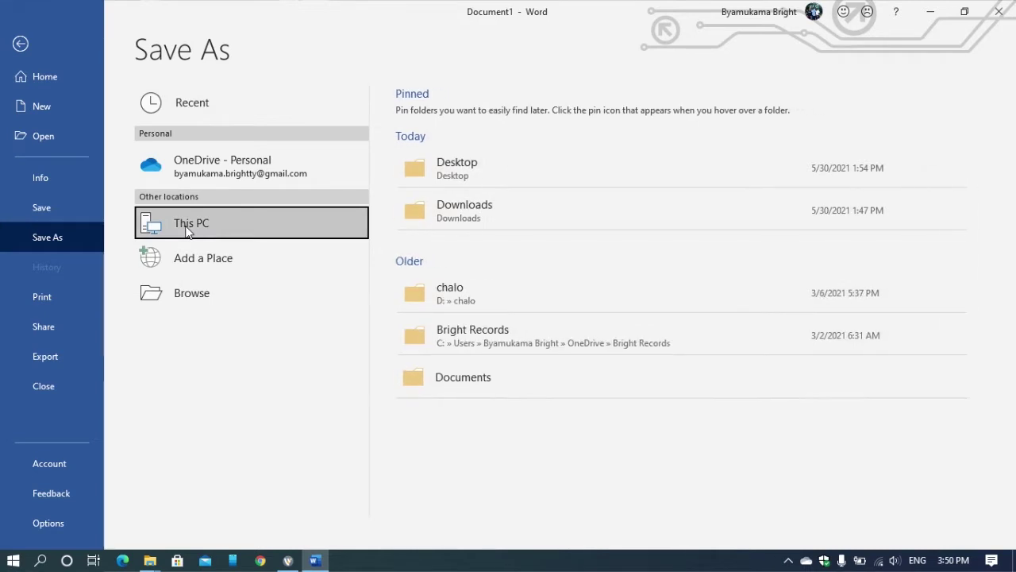
left_click(479, 165)
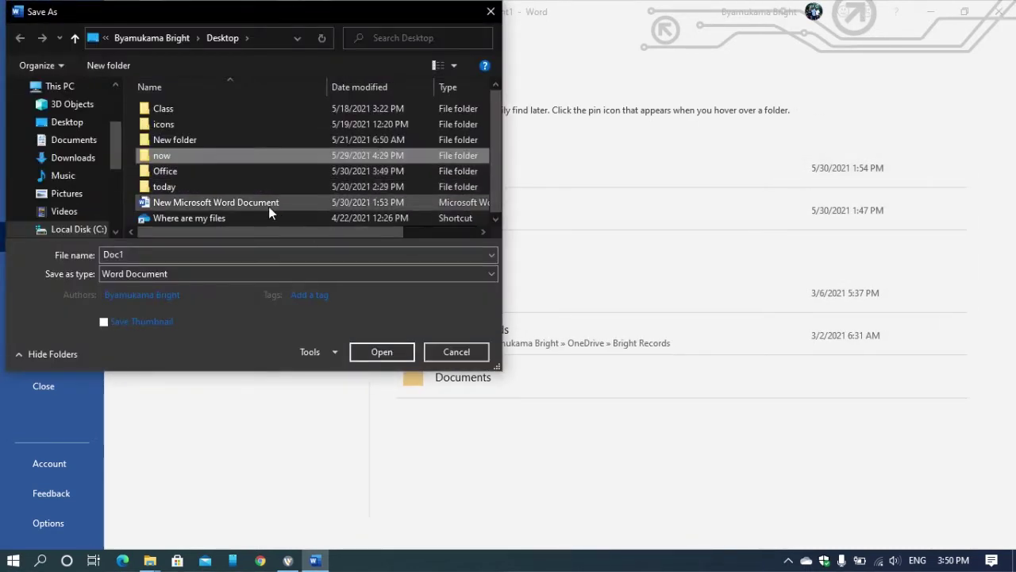
double_click(216, 170)
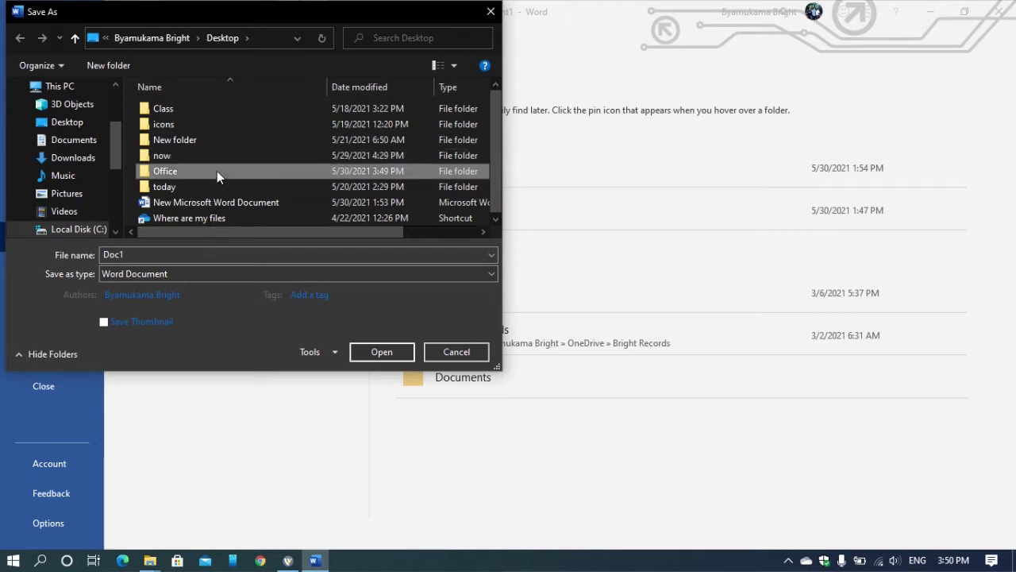
left_click(181, 256)
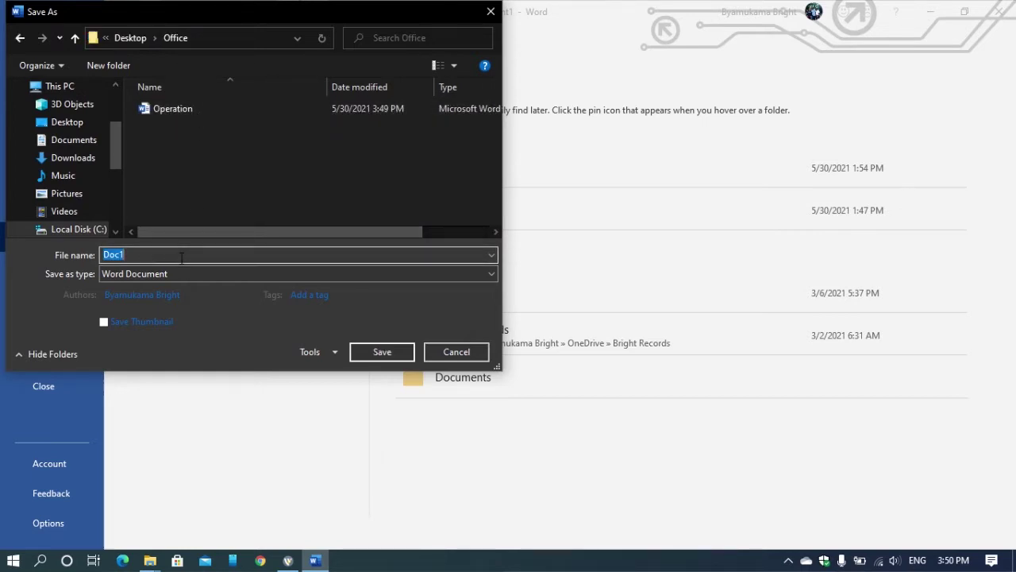
type("oper")
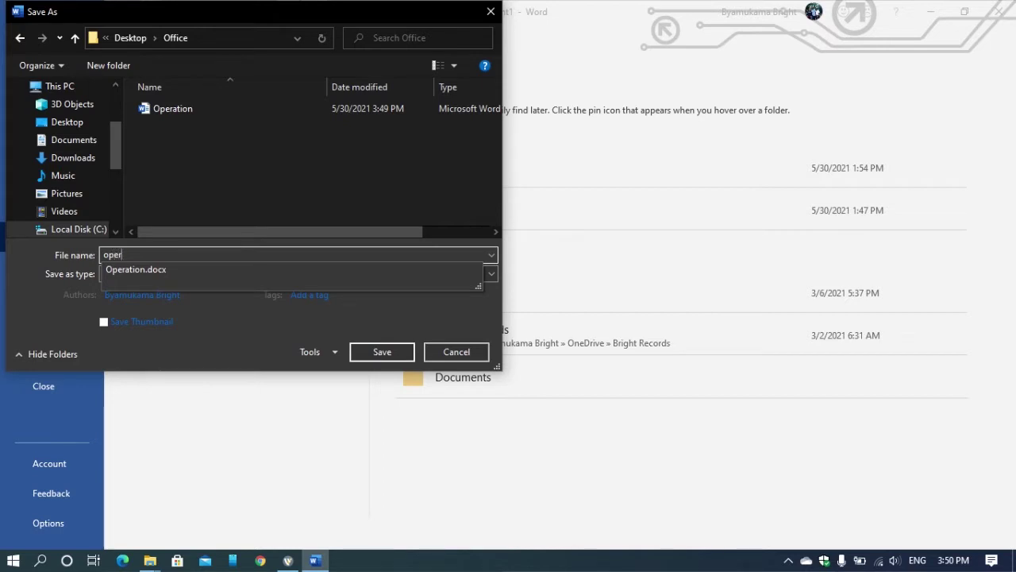
key("BackSpace")
key("BackSpace")
type("Operation 2")
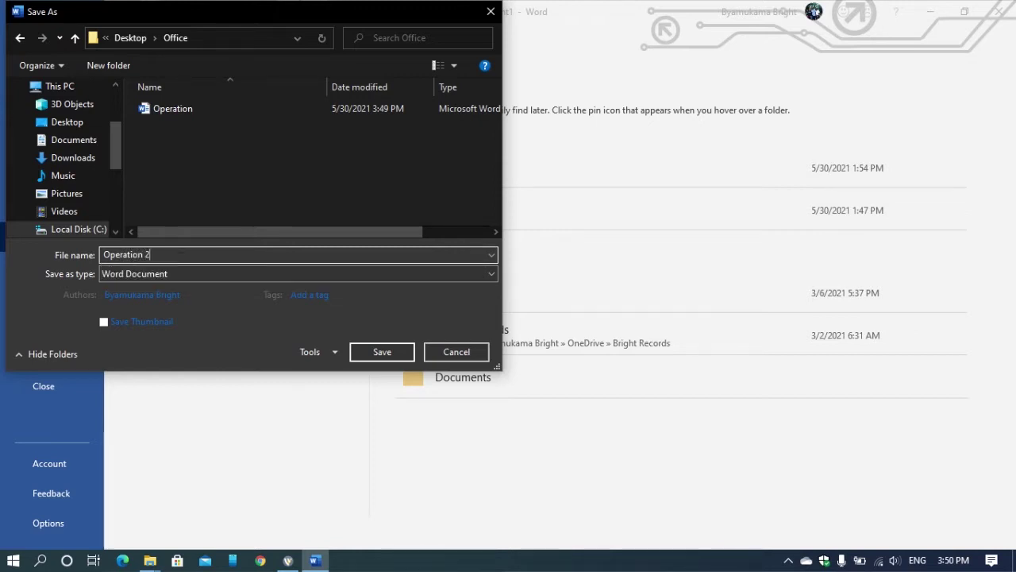
left_click(376, 350)
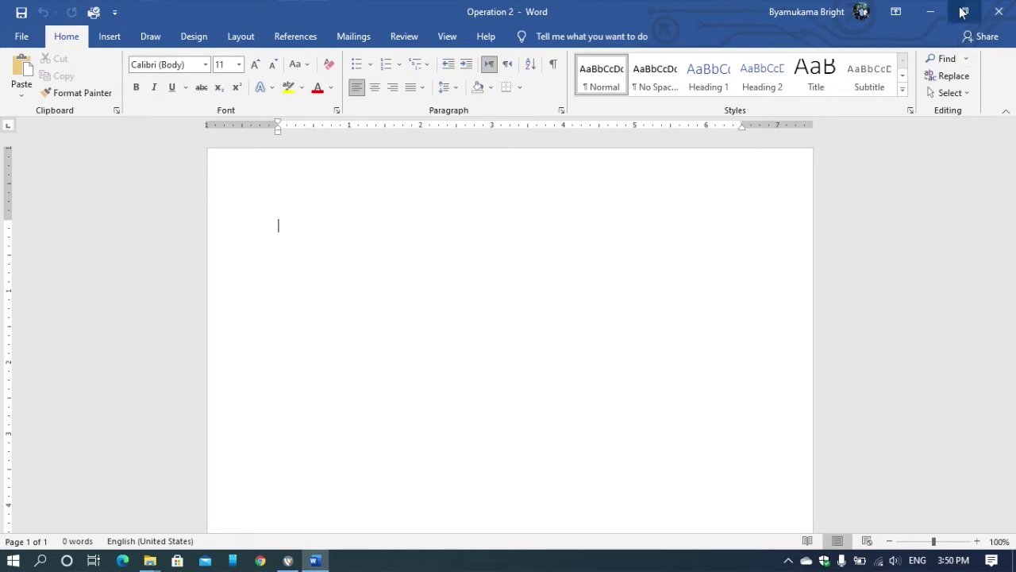
left_click(1000, 11)
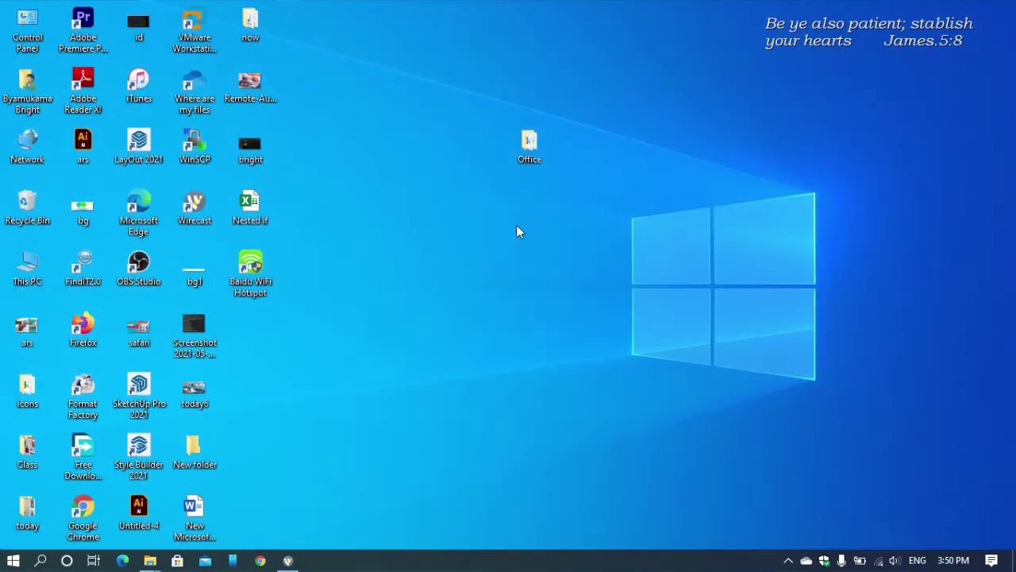
- Select the Office folder on the desktop
left_click(538, 156)
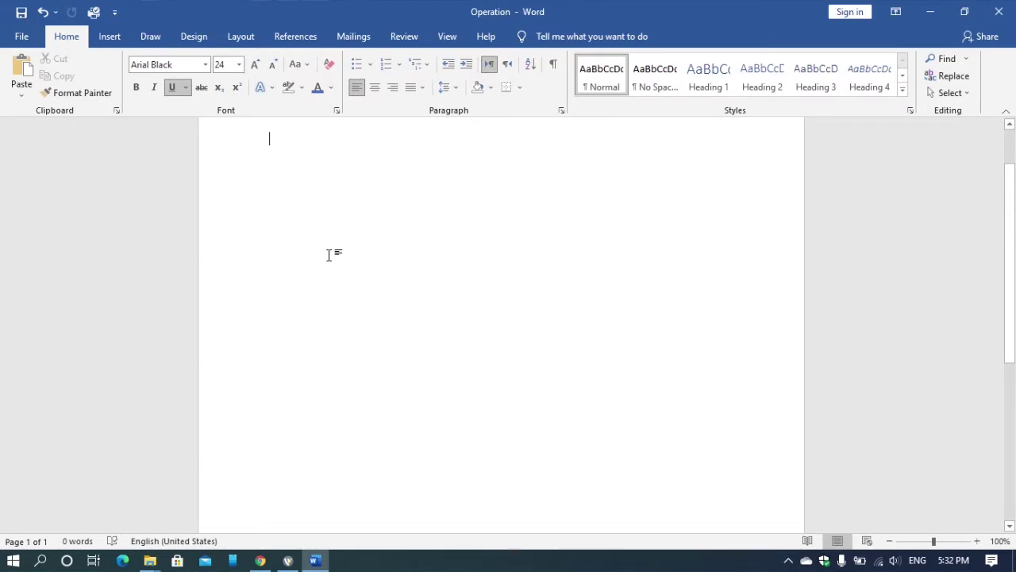
- Switch to Chrome, find the Wikipedia site through a search for wikipedia in the new tab, and look up its news article
left_click(268, 562)
left_click(230, 14)
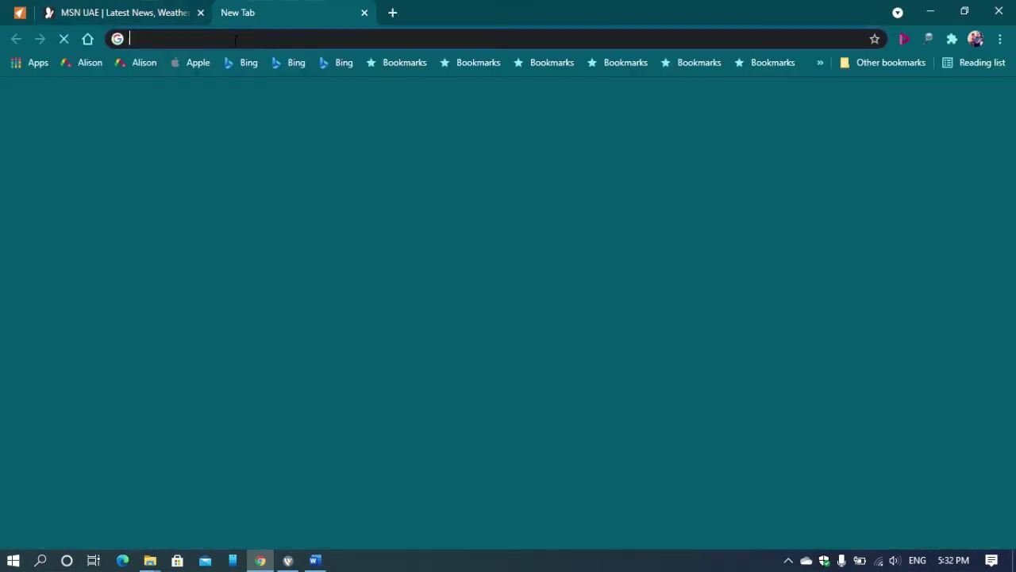
type("w")
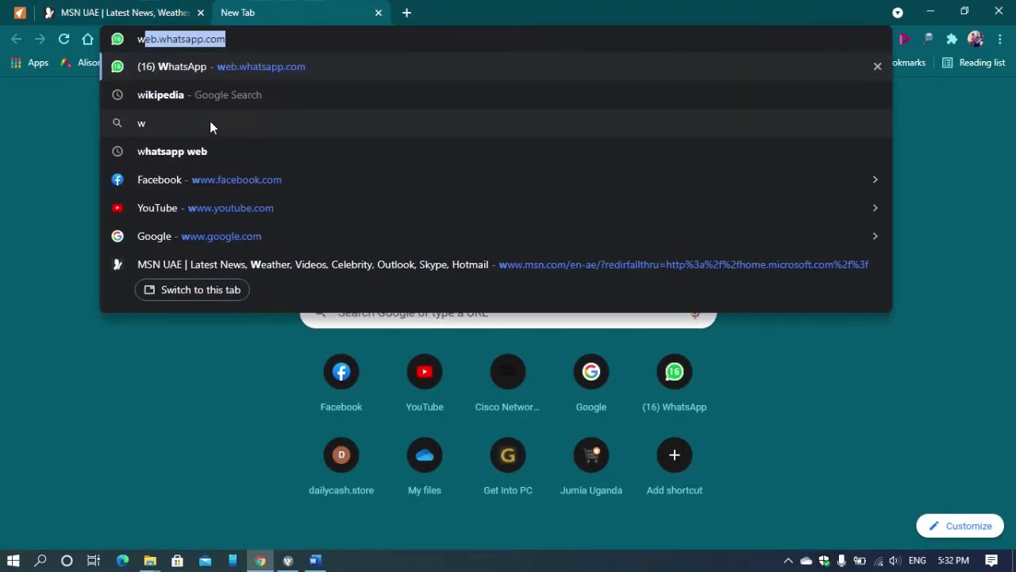
left_click(208, 99)
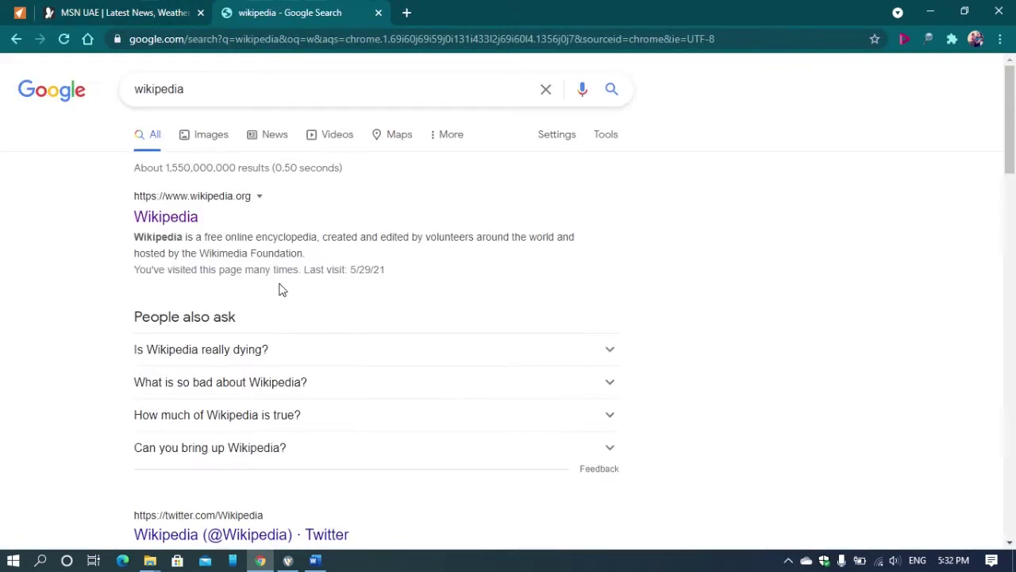
left_click(190, 220)
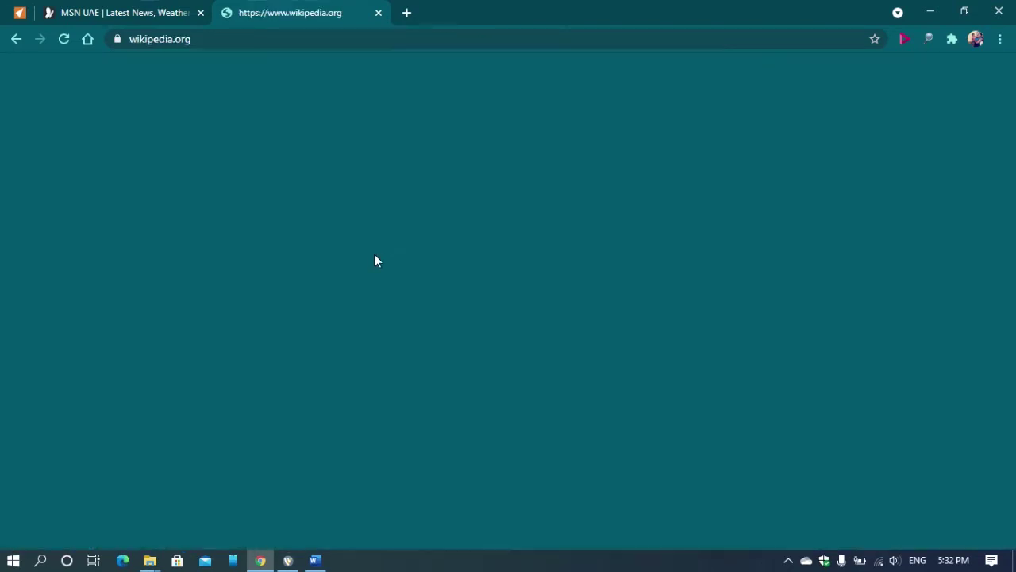
type("ne")
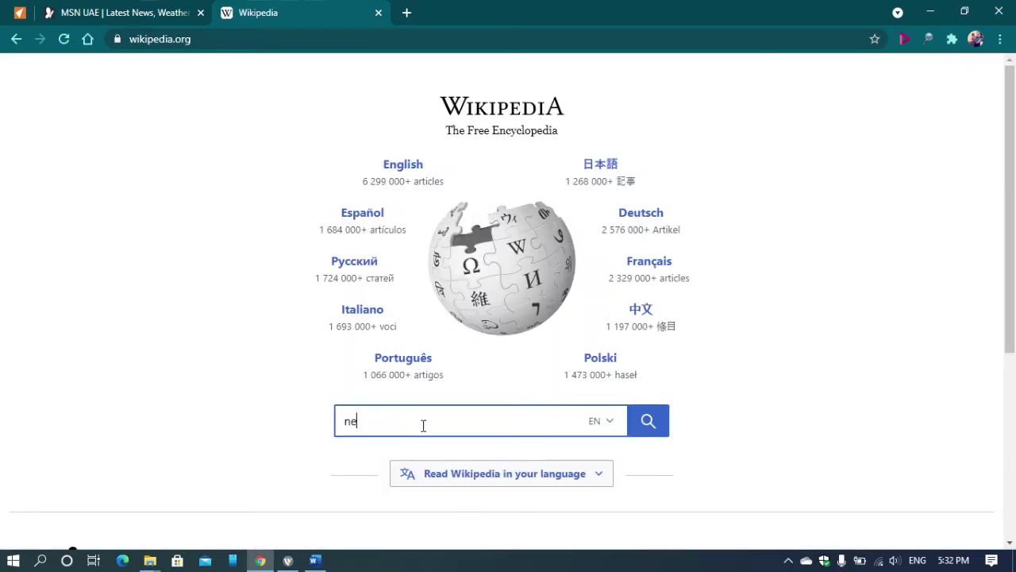
type("ws")
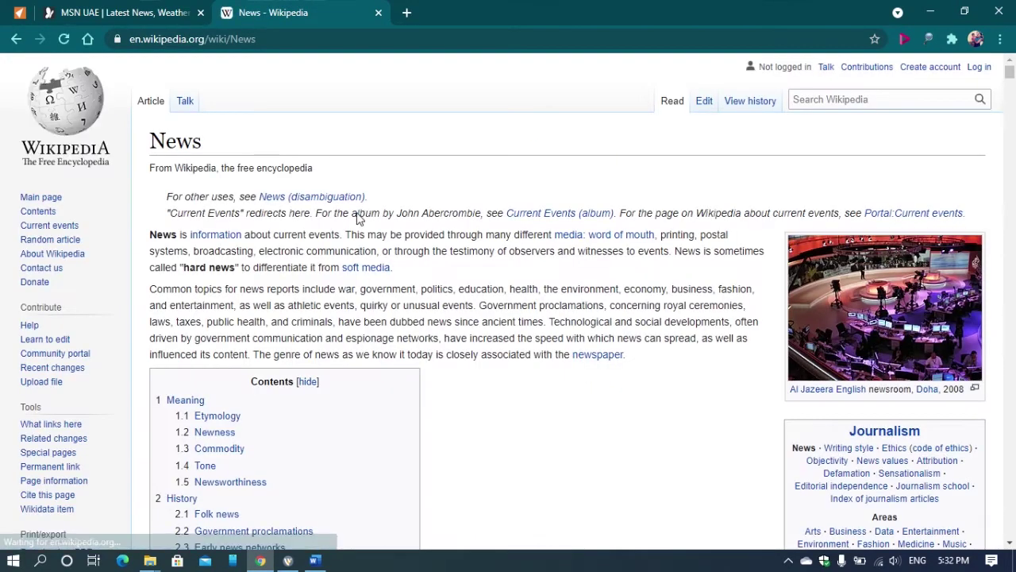
- Copy both paragraphs of the Newness section in the News article
scroll(341, 244, "down", 6)
scroll(342, 244, "down", 9)
scroll(157, 331, "up", 4)
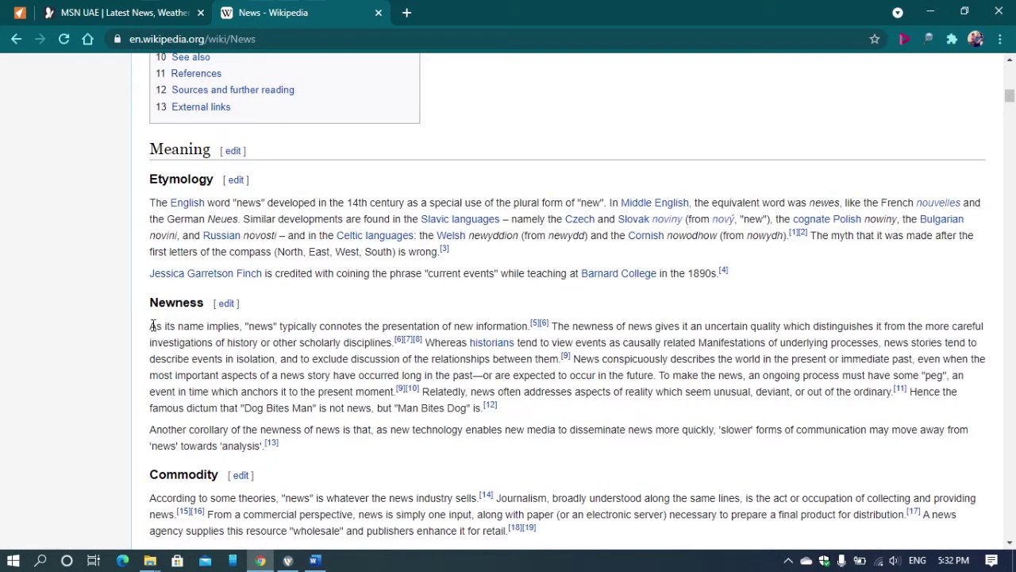
left_click_drag(153, 326, 298, 447)
key("ctrl+c")
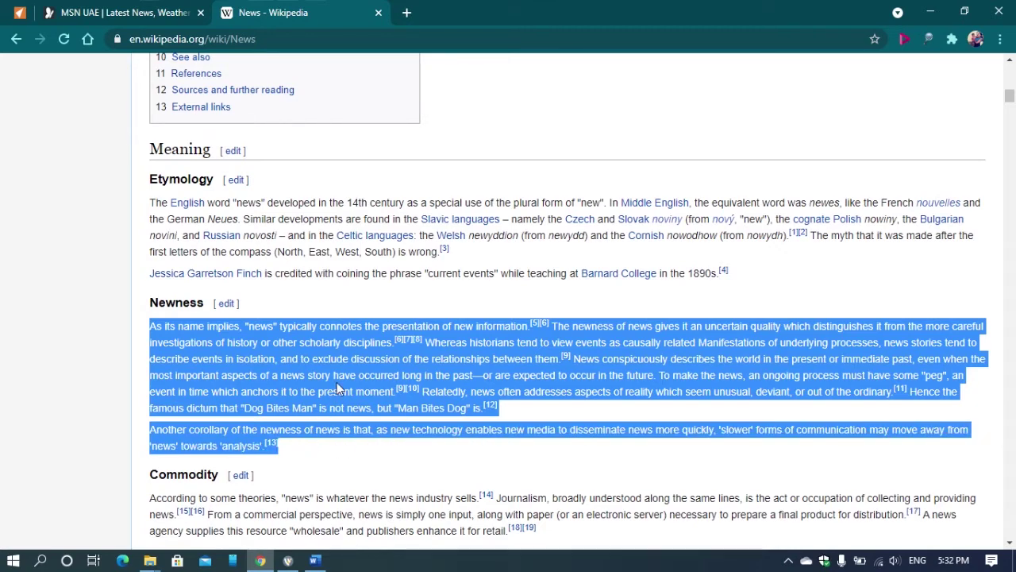
right_click(346, 354)
left_click(377, 364)
- Switch to Word and paste the copied Newness text twice, as text only, into the Operation document
left_click(314, 560)
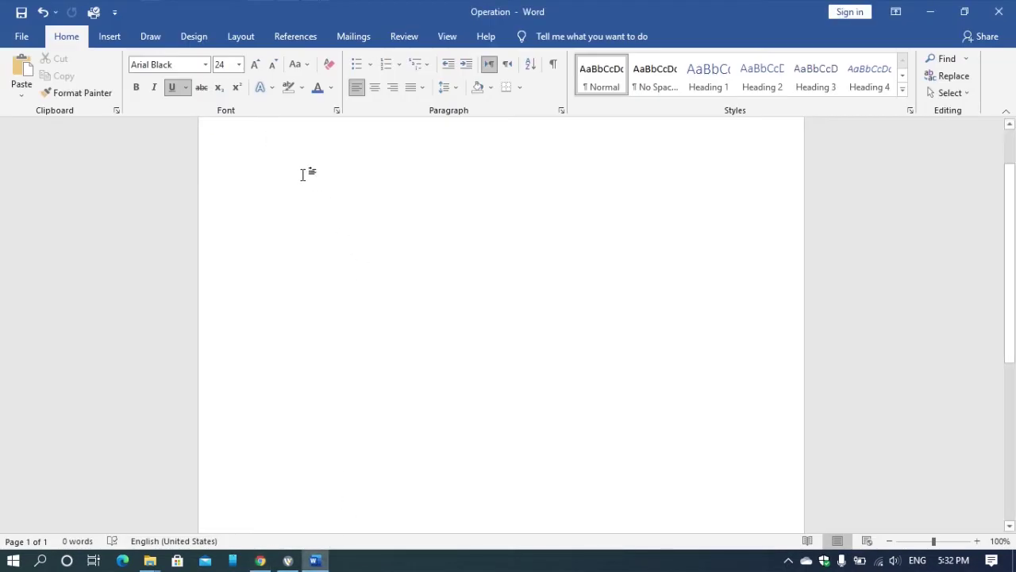
scroll(303, 175, "up", 1)
right_click(278, 206)
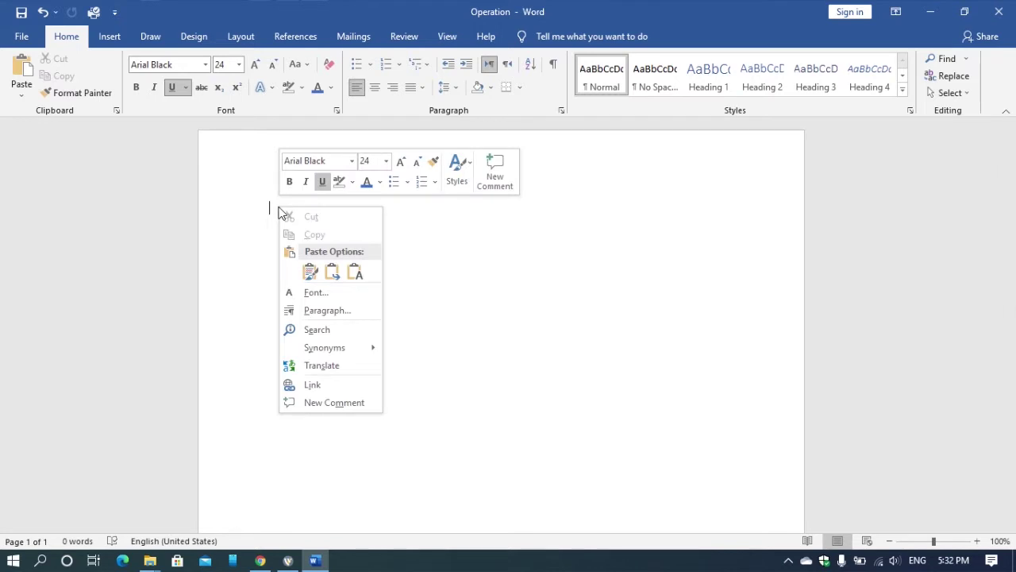
left_click(359, 276)
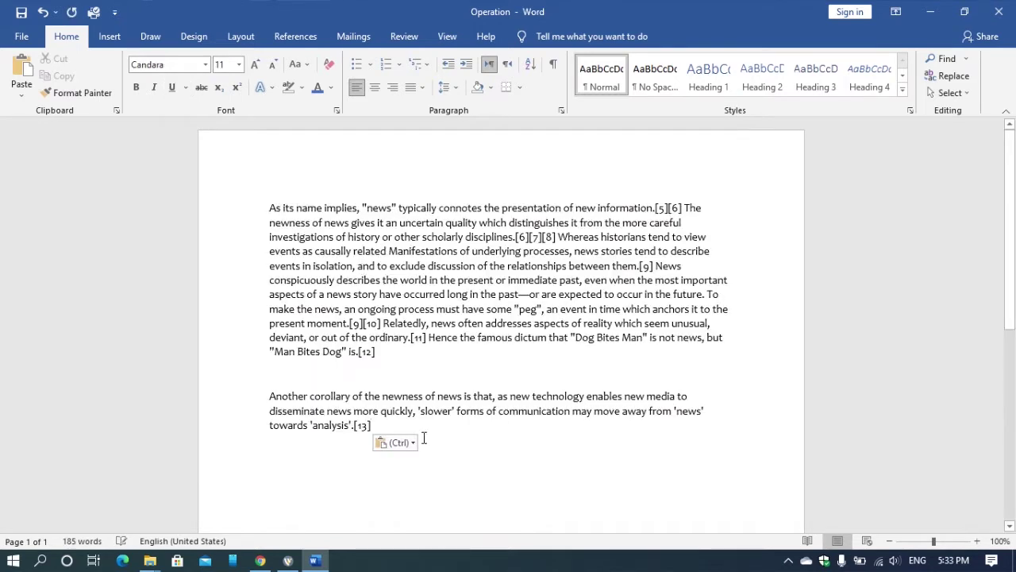
left_click(318, 453)
right_click(281, 450)
left_click(354, 308)
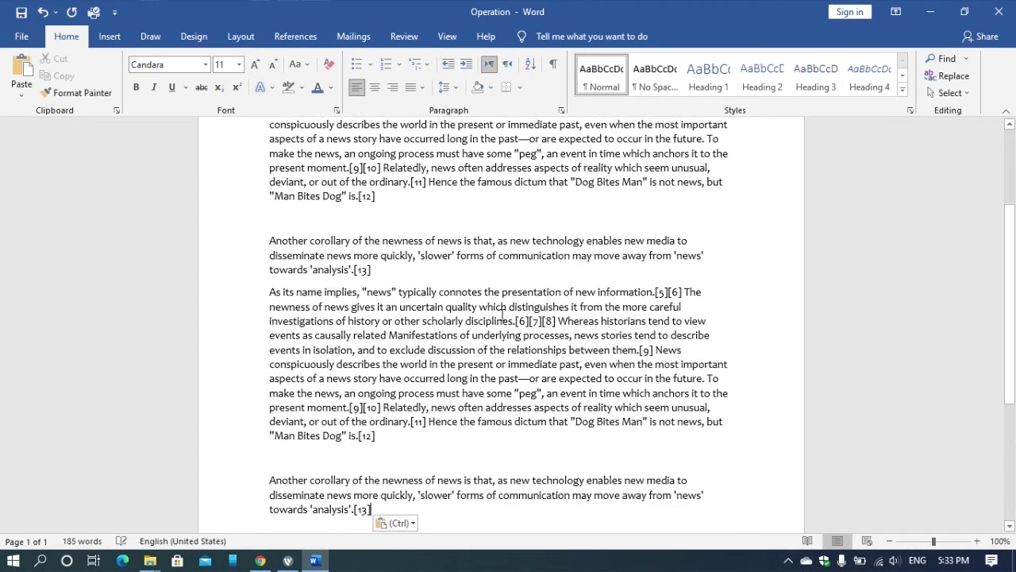
- Add the title News Today on its own line above the first paragraph
scroll(501, 313, "up", 4)
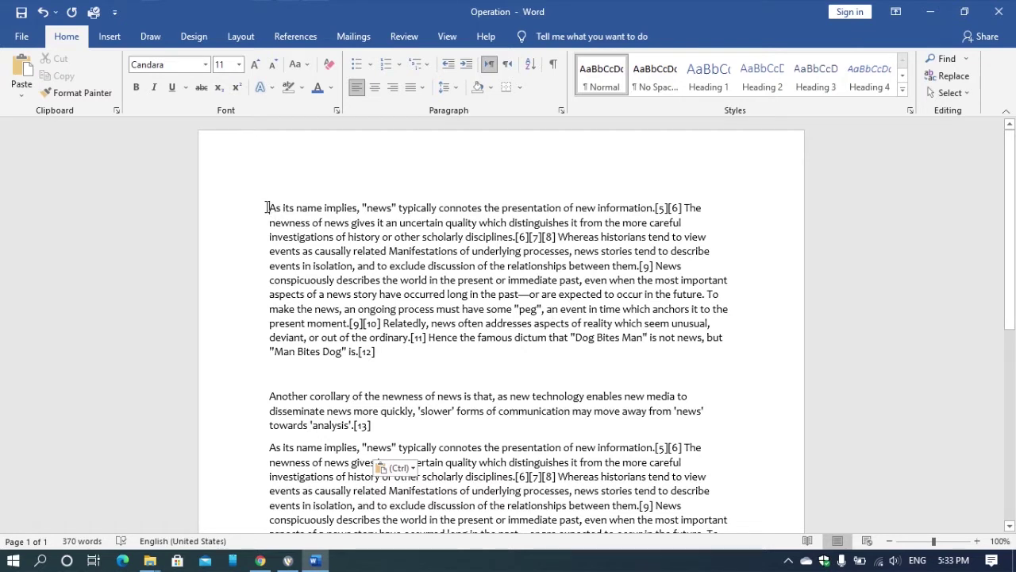
left_click(267, 208)
type("New")
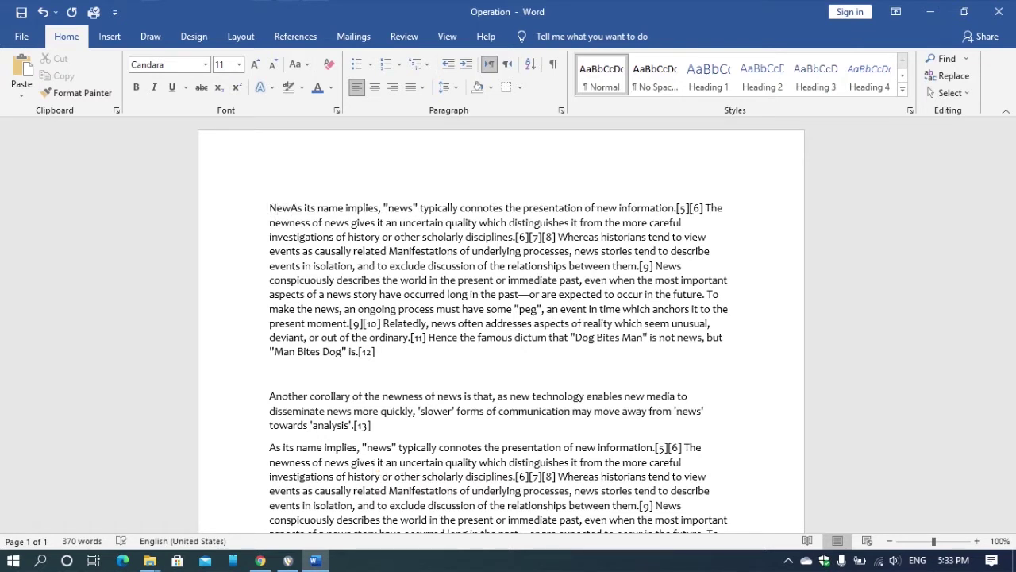
type("s")
type(" Tod")
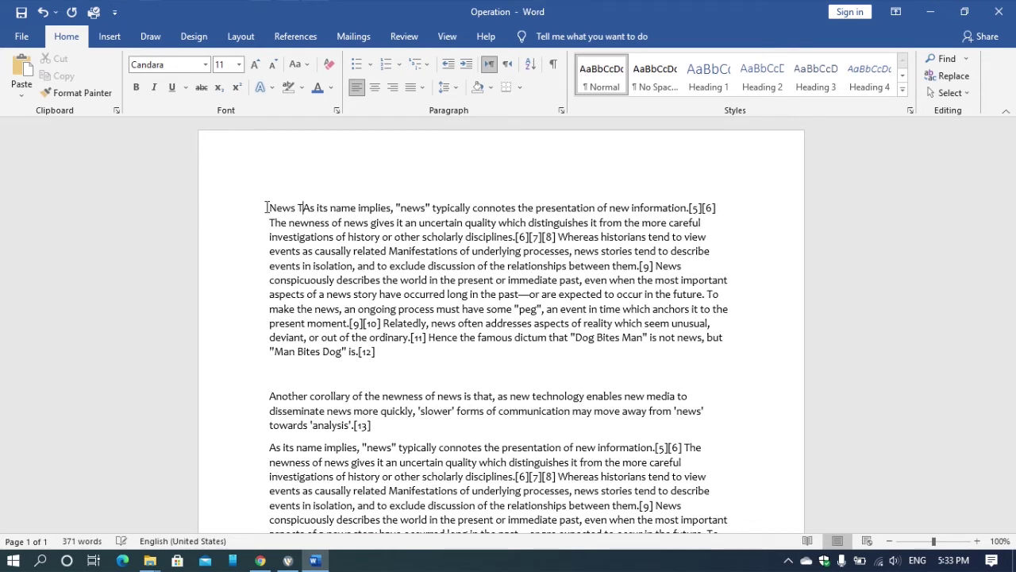
type("ay")
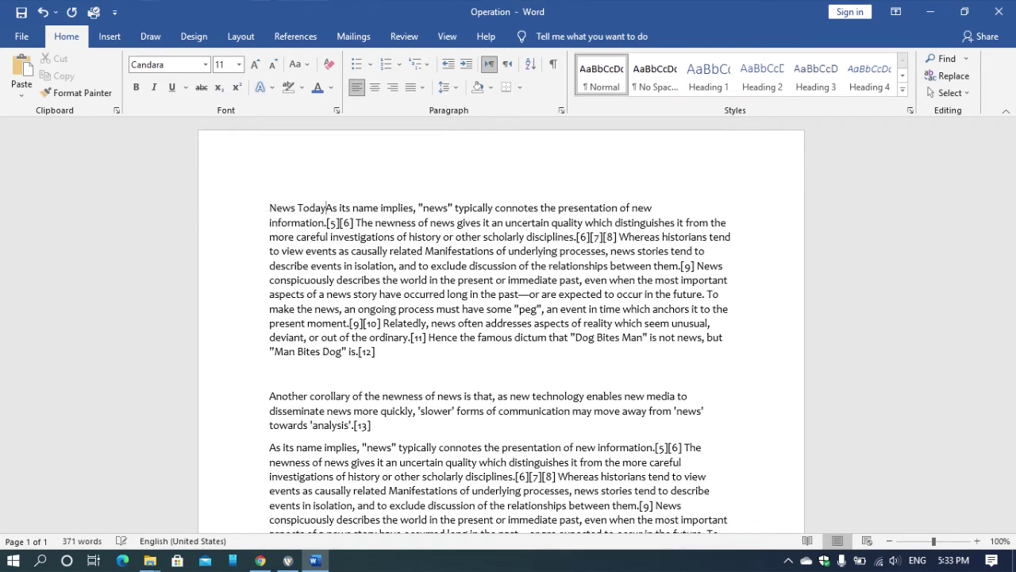
key("Return")
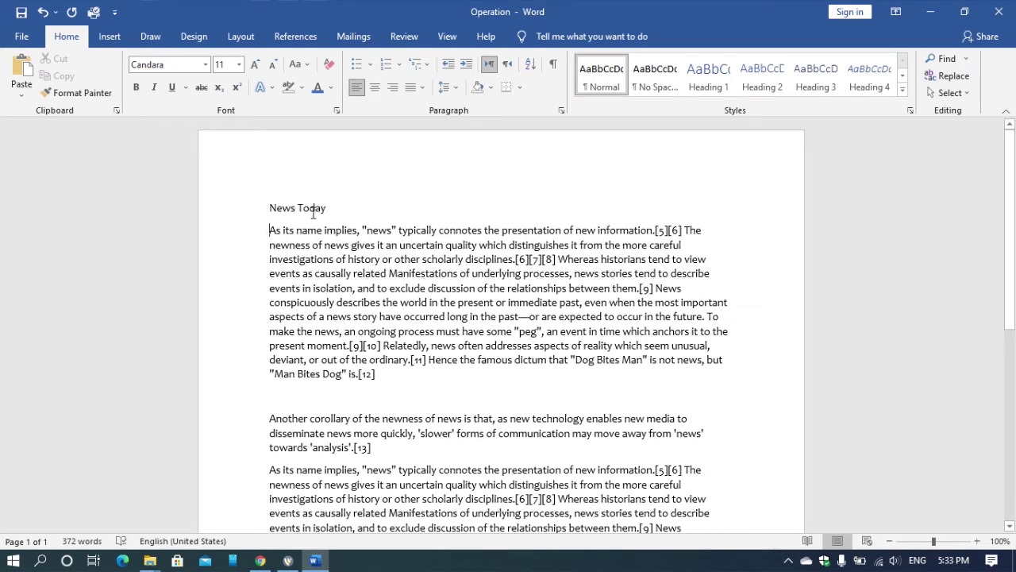
- Centre the News Today title line
left_click_drag(344, 211, 218, 209)
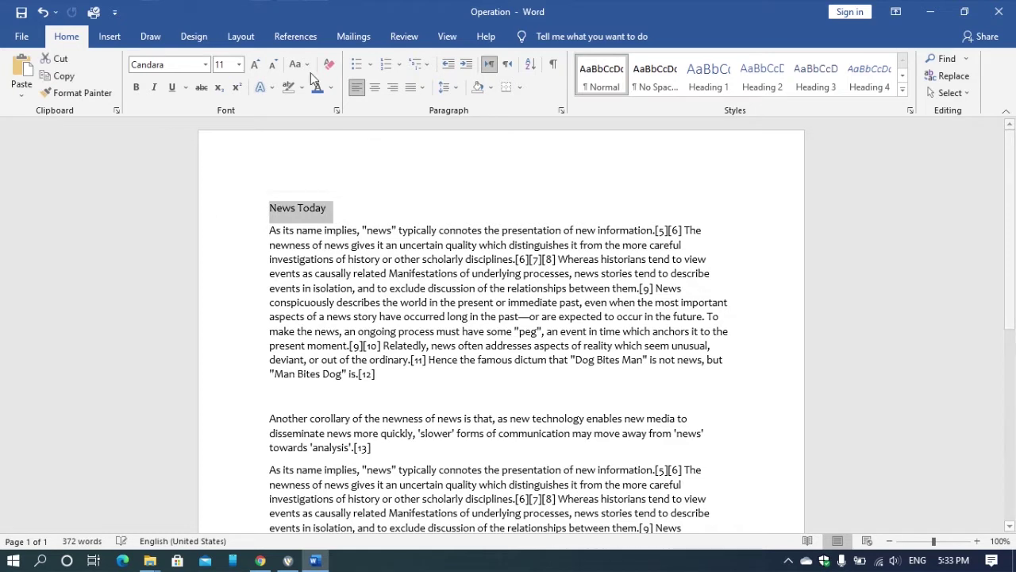
left_click(392, 87)
left_click(357, 87)
left_click(374, 89)
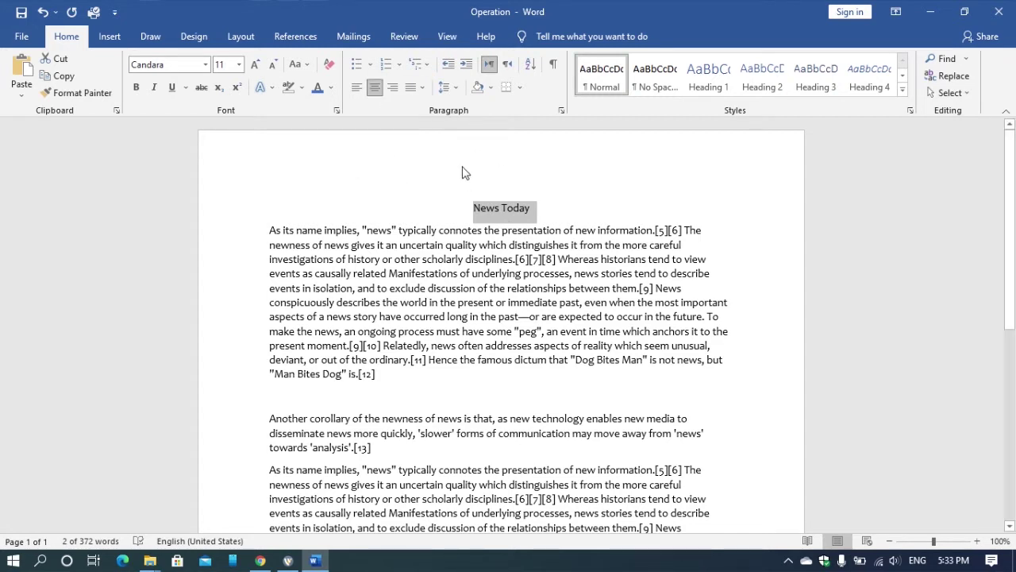
- Try a larger indent on the title and restore its centred position
left_click(466, 64)
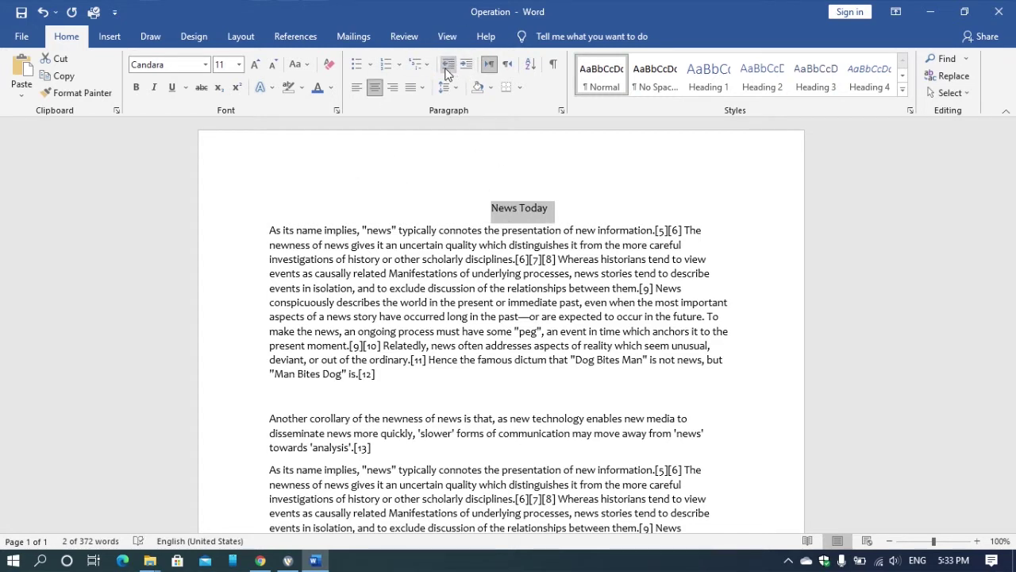
left_click(448, 67)
left_click(375, 89)
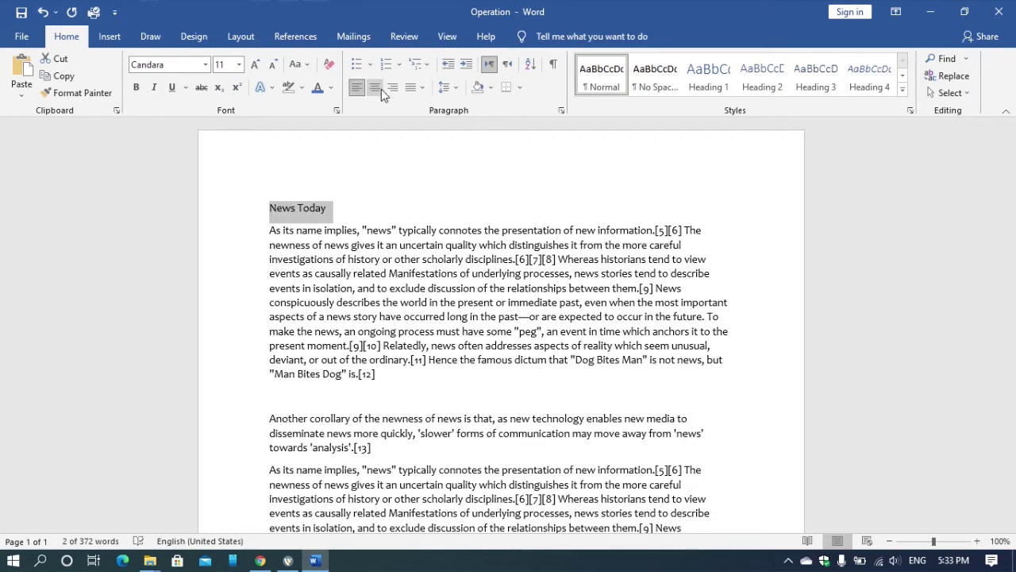
left_click(380, 89)
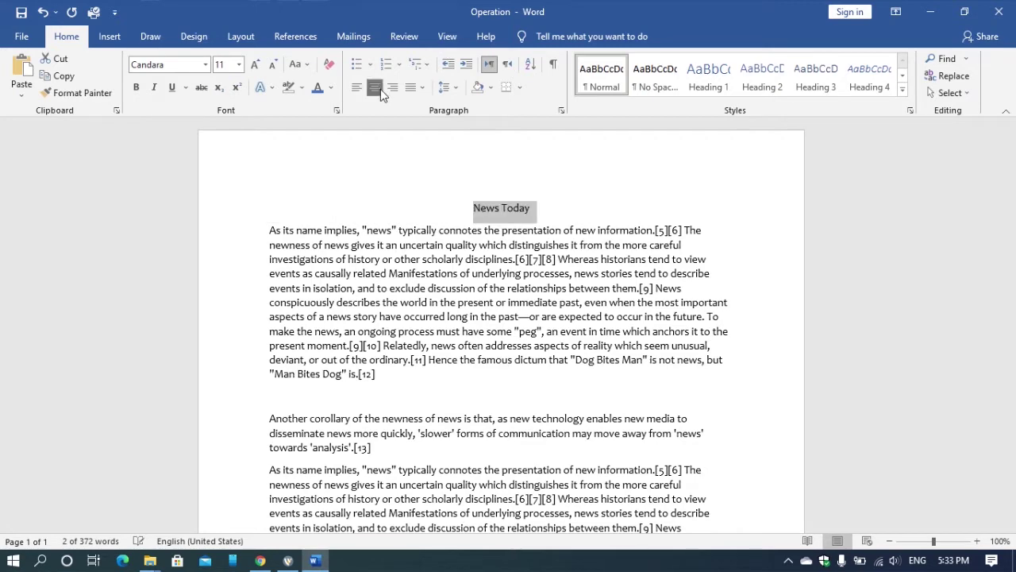
- Set the News Today title's font size to 22
left_click(254, 65)
left_click(255, 65)
left_click(255, 64)
left_click(255, 64)
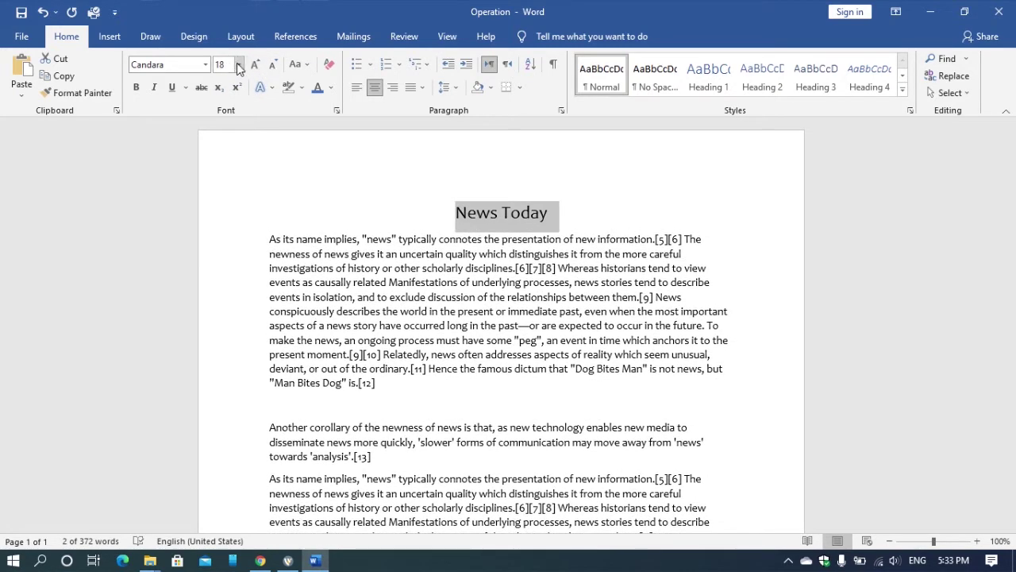
left_click(238, 64)
left_click(218, 212)
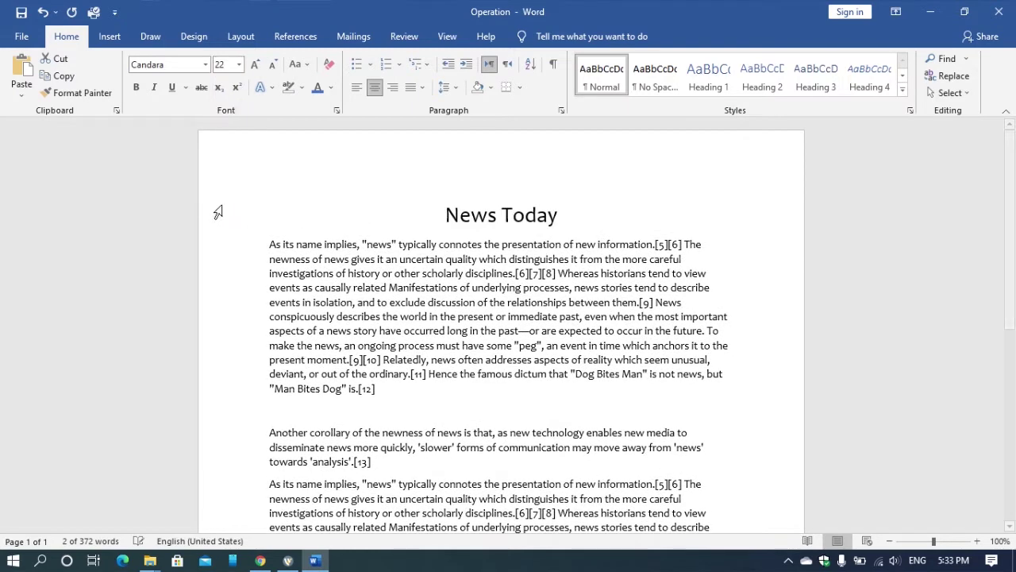
- Preview other fonts for the title and pick Candara
left_click(205, 65)
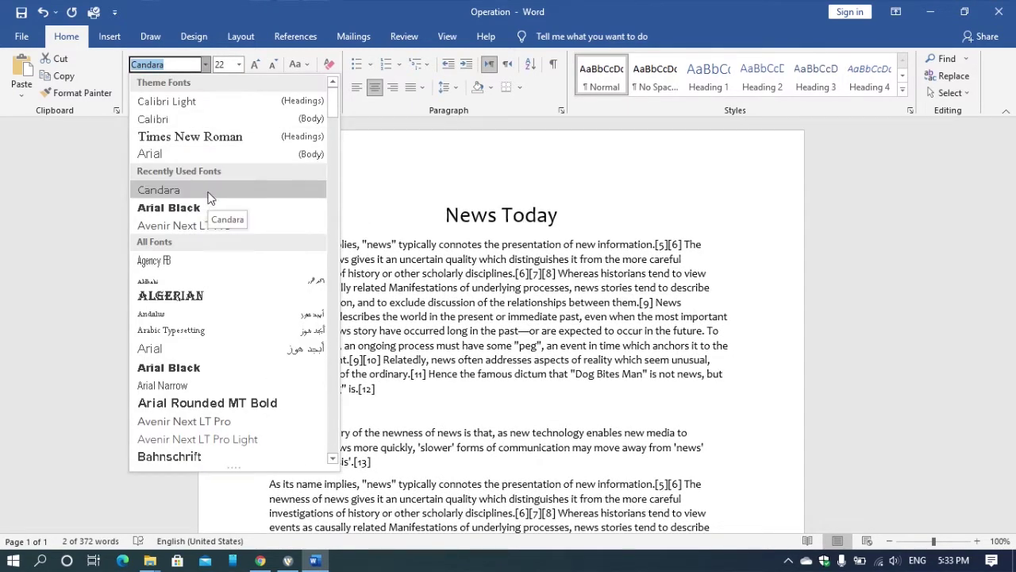
scroll(211, 181, "down", 2)
scroll(211, 165, "up", 2)
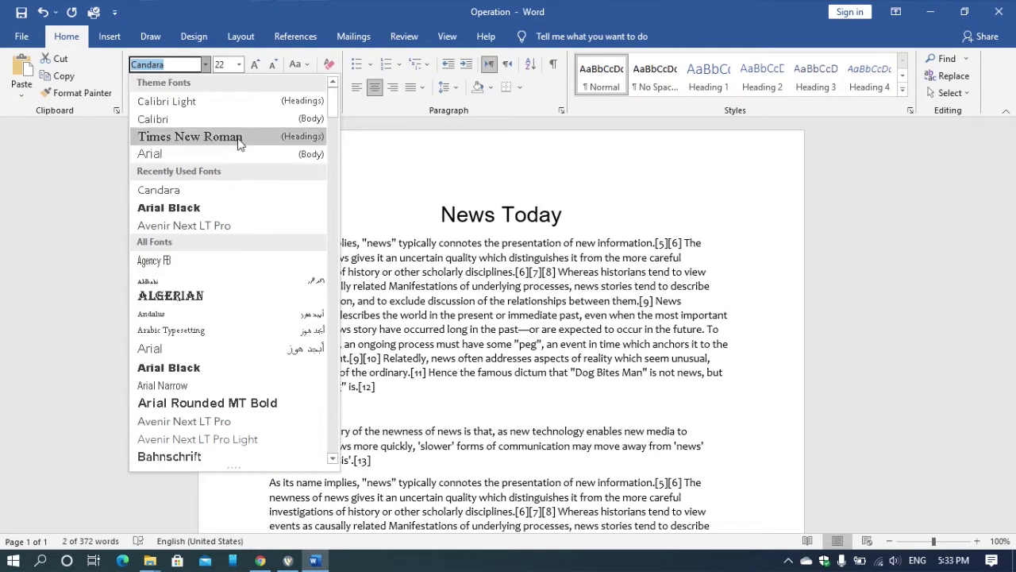
left_click(201, 190)
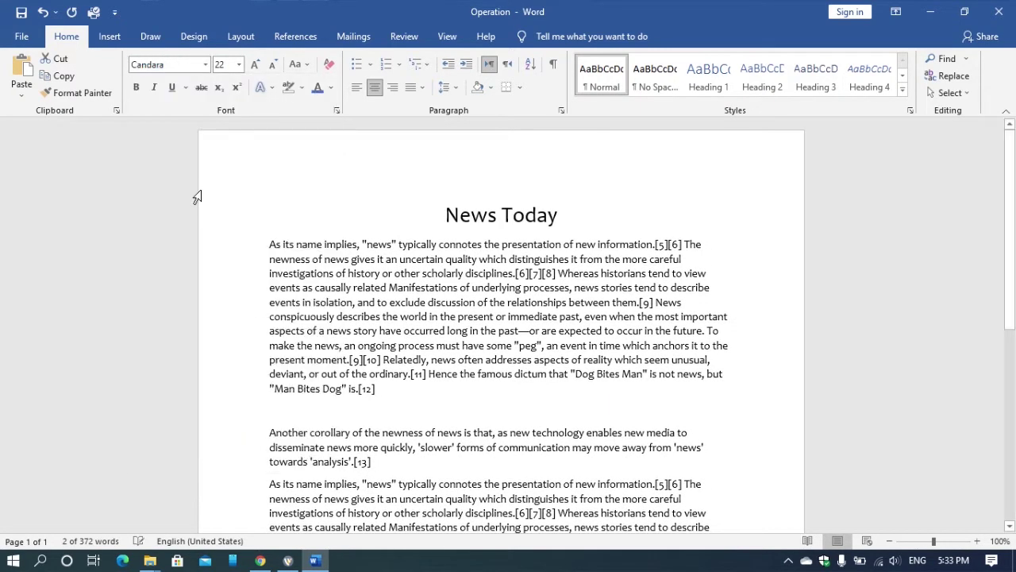
- Format the title as underlined Arial Black text in the theme's blue colour
left_click(170, 88)
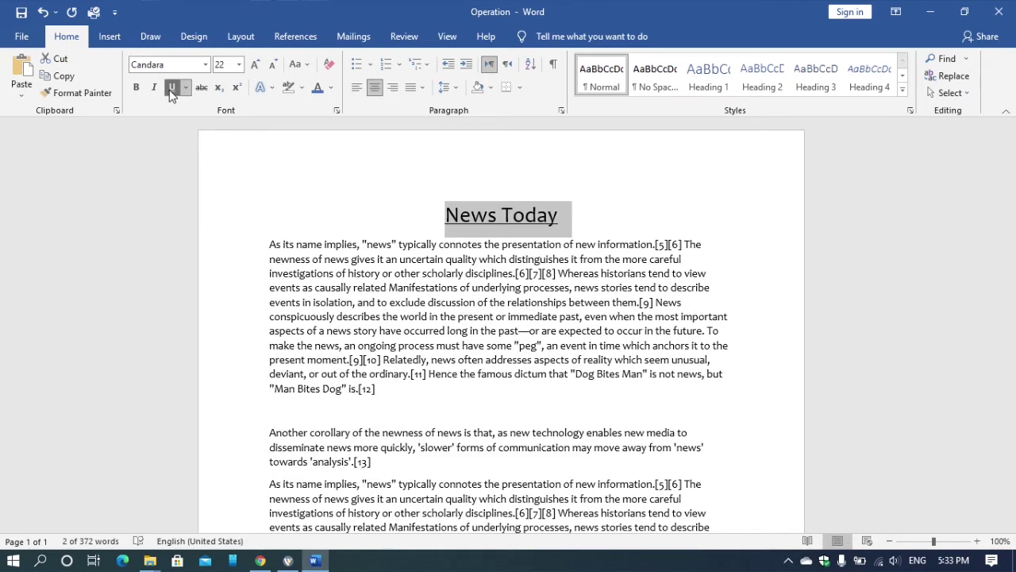
left_click(206, 64)
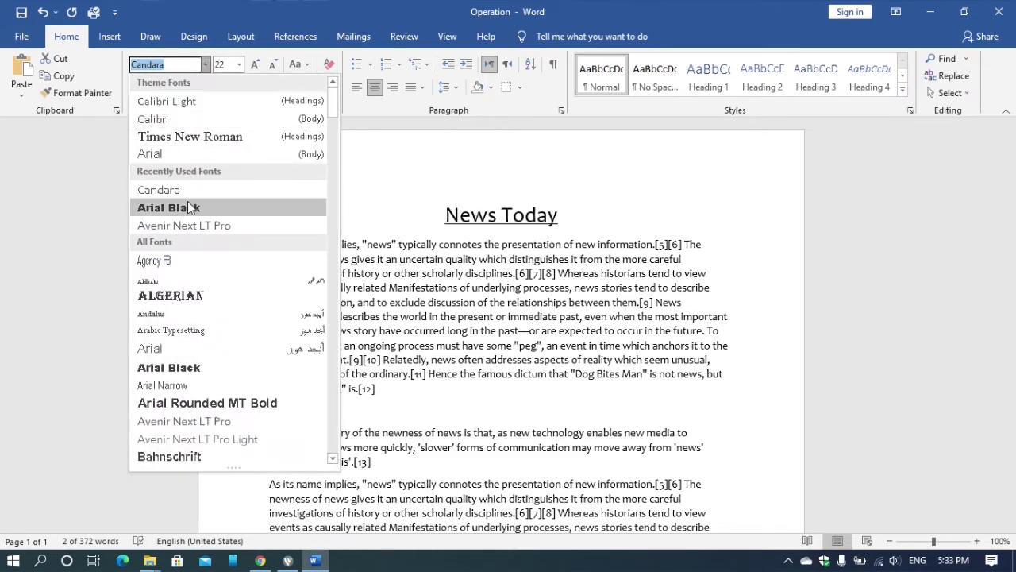
left_click(188, 205)
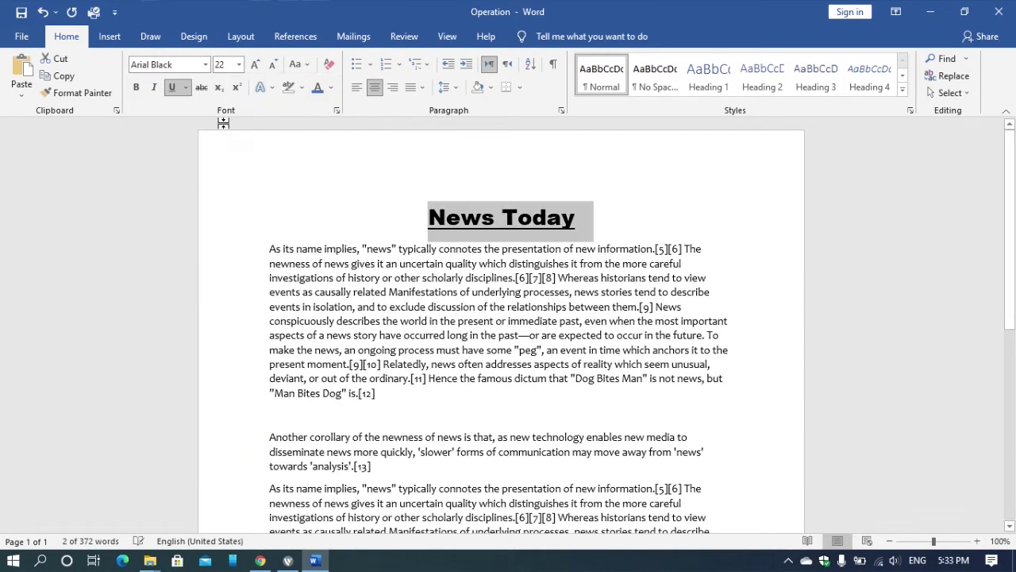
left_click(330, 88)
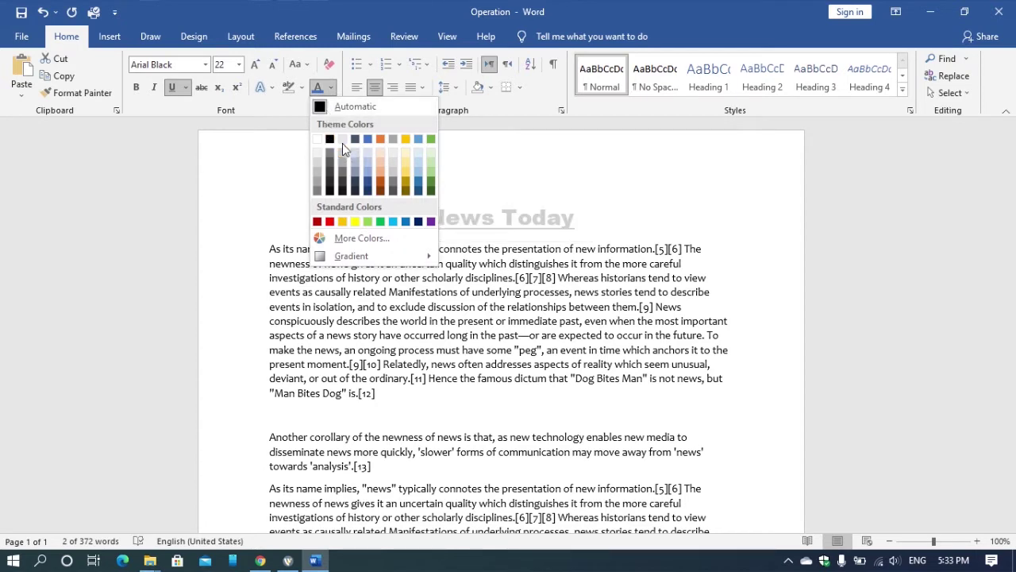
left_click(367, 139)
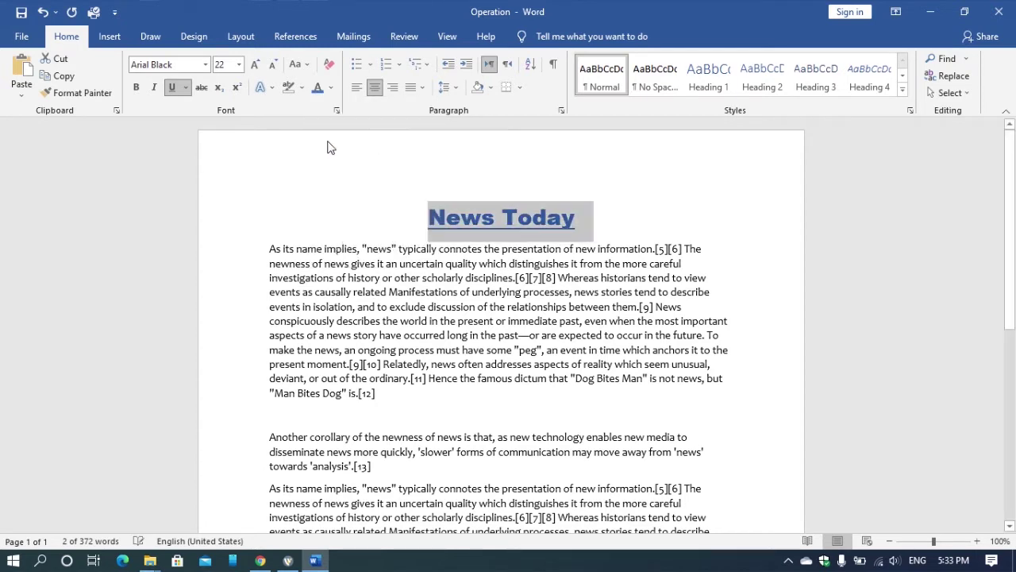
- Highlight in yellow the word News after citation [9] in the first paragraph and the word corollary in the second
double_click(658, 306)
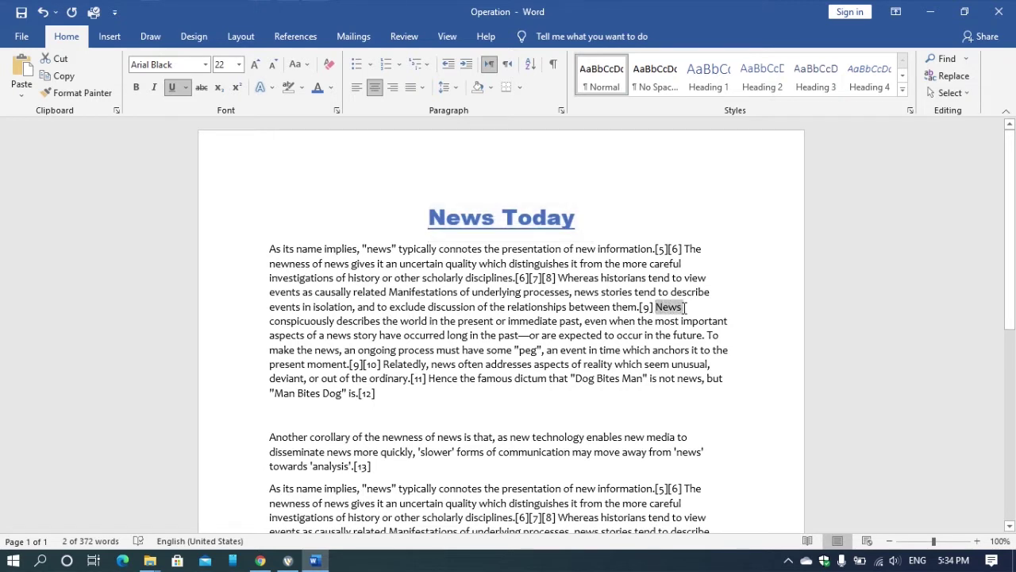
left_click(302, 88)
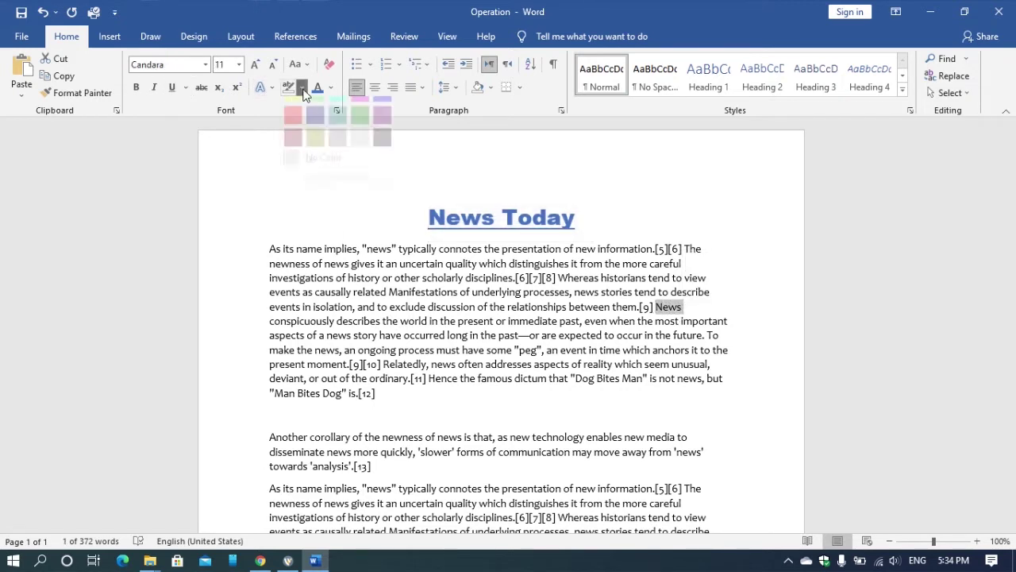
left_click(296, 108)
left_click(715, 289)
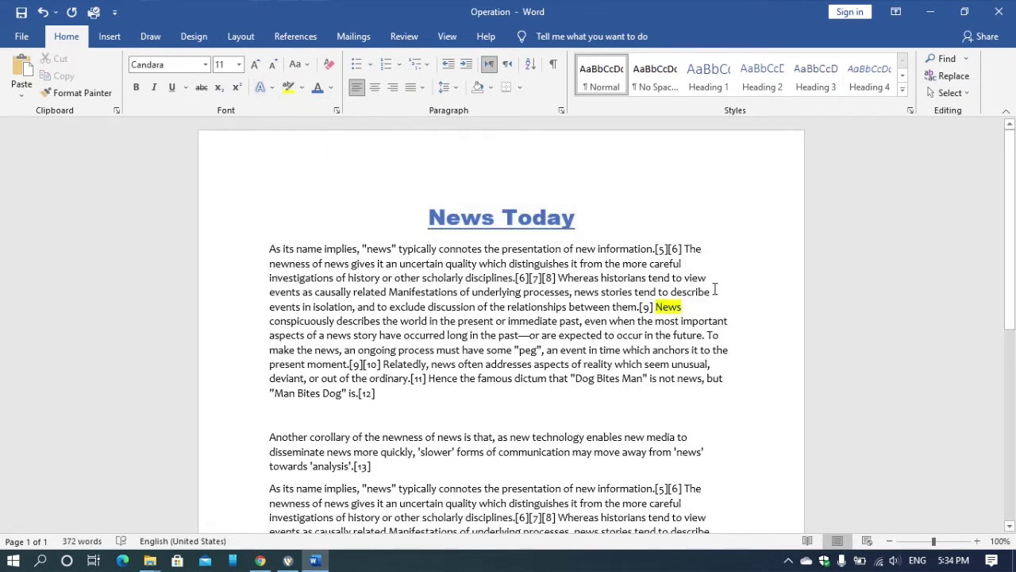
scroll(359, 404, "down", 1)
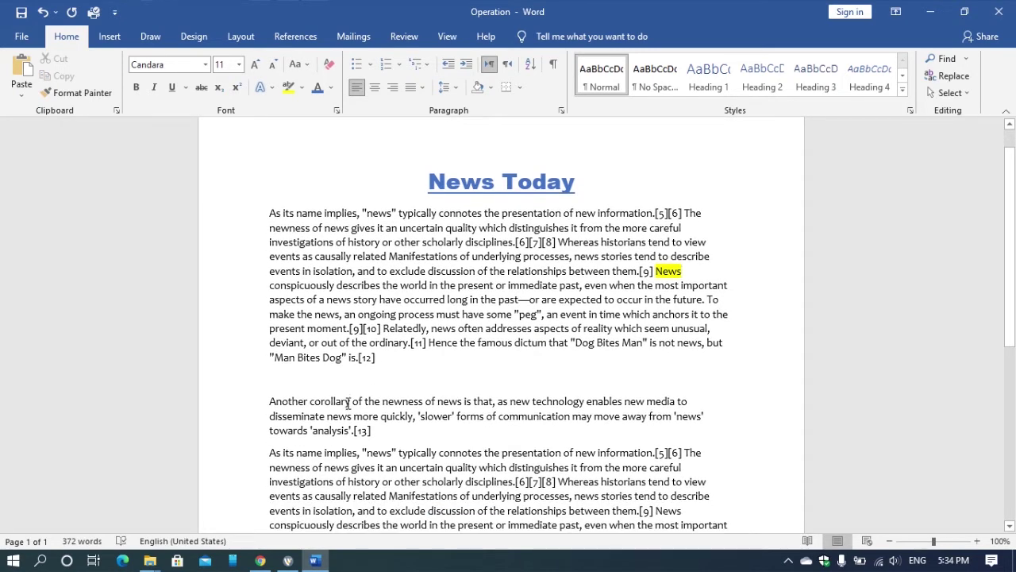
double_click(350, 405)
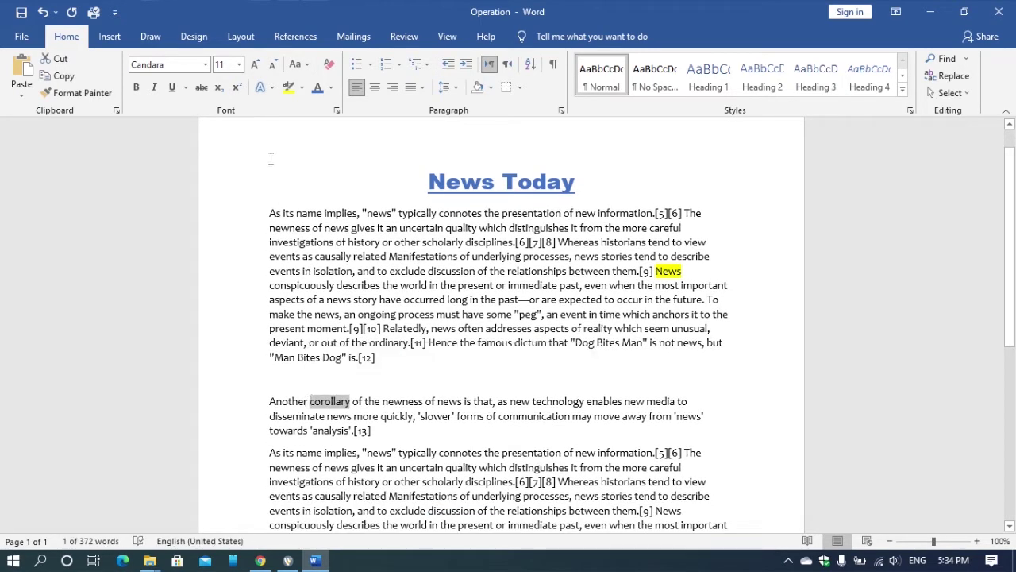
left_click(288, 87)
left_click(681, 318)
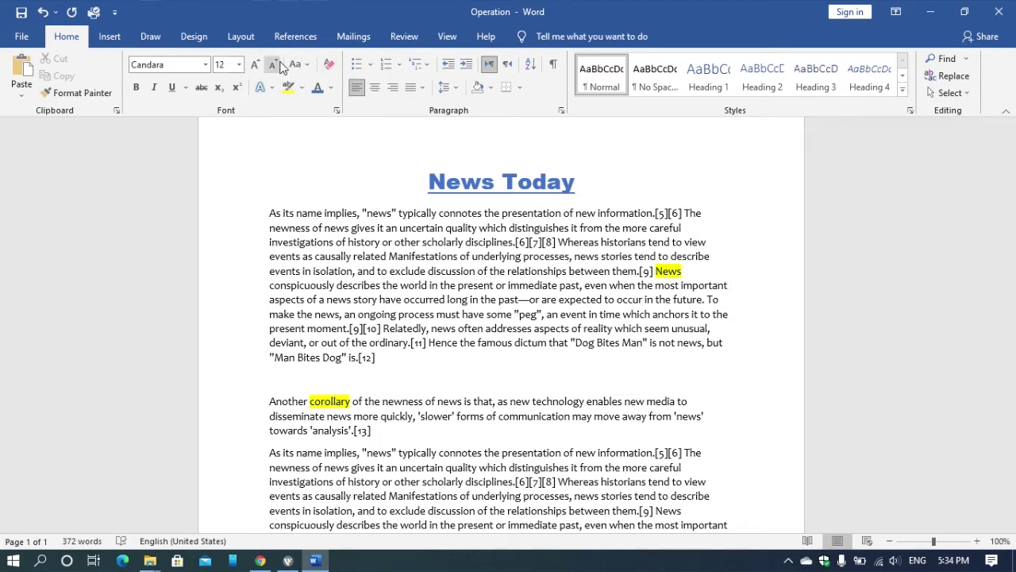
- Change the News Today title to uppercase
left_click_drag(593, 187, 429, 183)
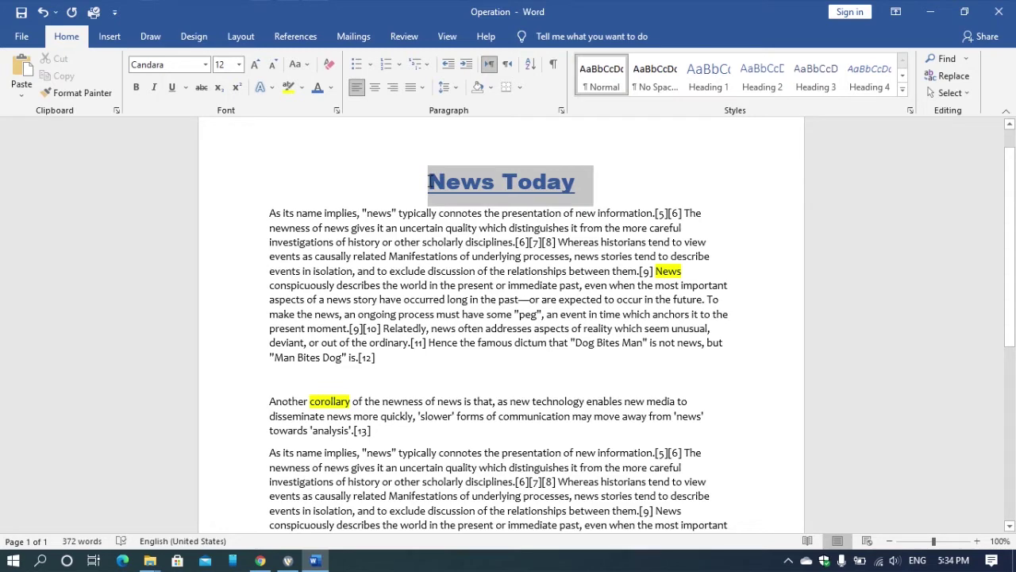
left_click(297, 64)
left_click(331, 118)
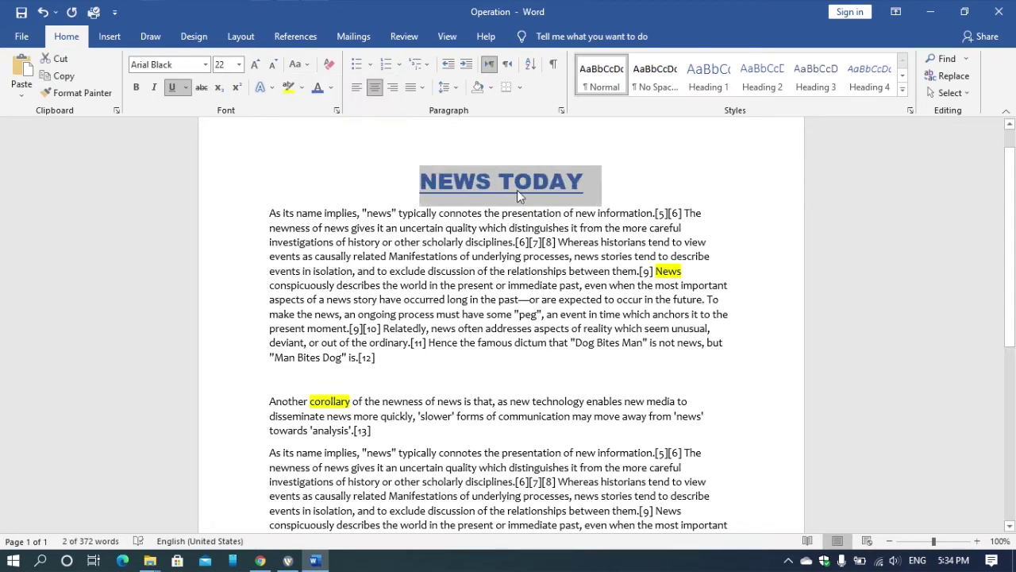
left_click(620, 185)
scroll(611, 219, "down", 3)
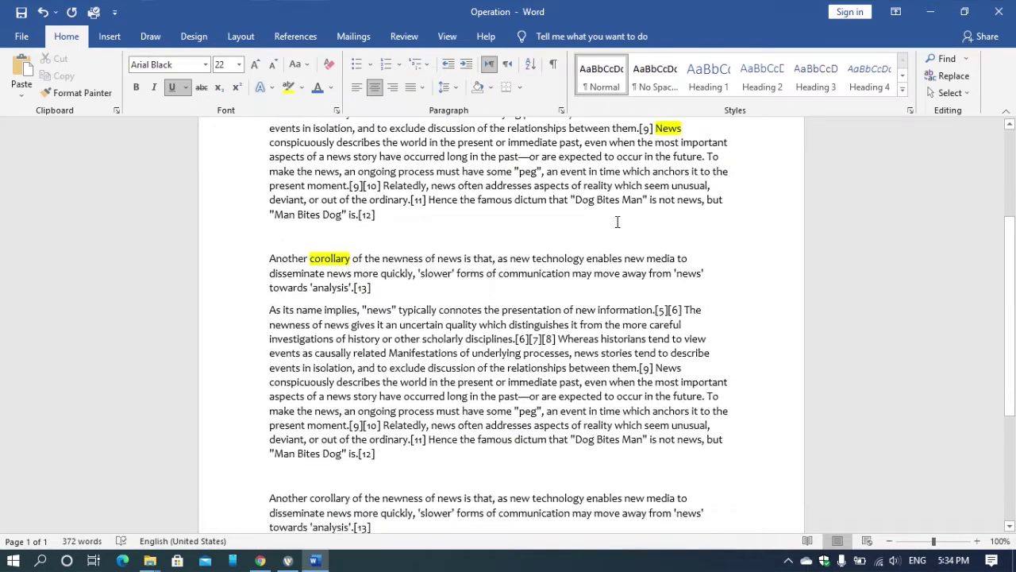
scroll(615, 219, "up", 1)
scroll(617, 220, "down", 3)
scroll(620, 220, "up", 5)
scroll(621, 219, "up", 1)
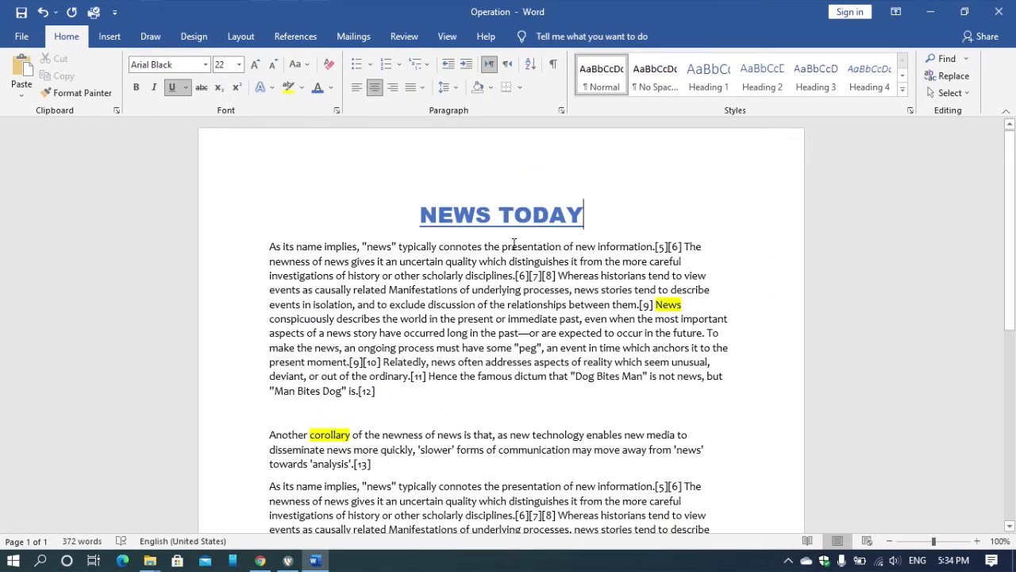
scroll(513, 244, "down", 4)
scroll(510, 230, "up", 1)
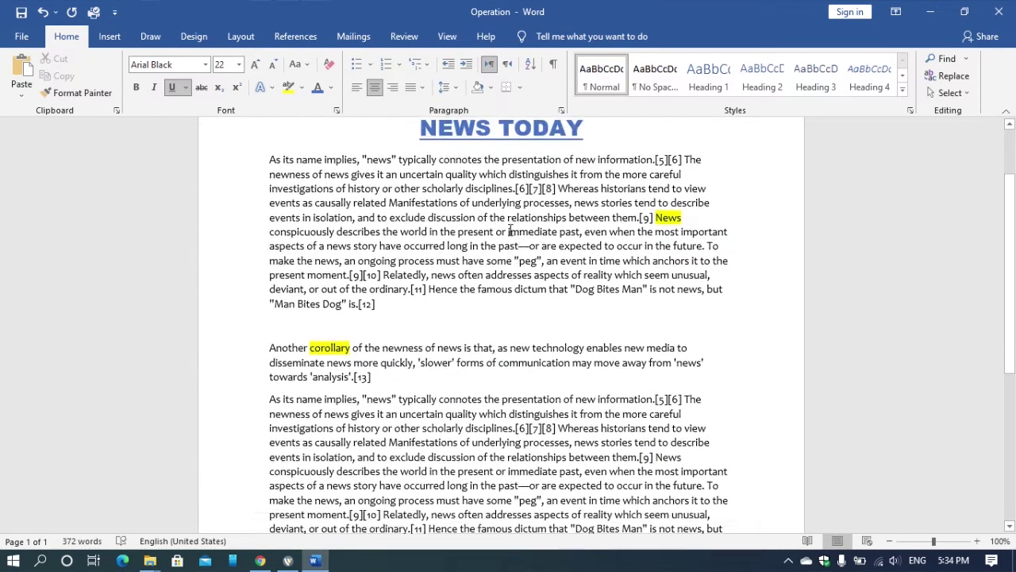
- Select the whole document and set its line spacing to Single
scroll(510, 230, "up", 1)
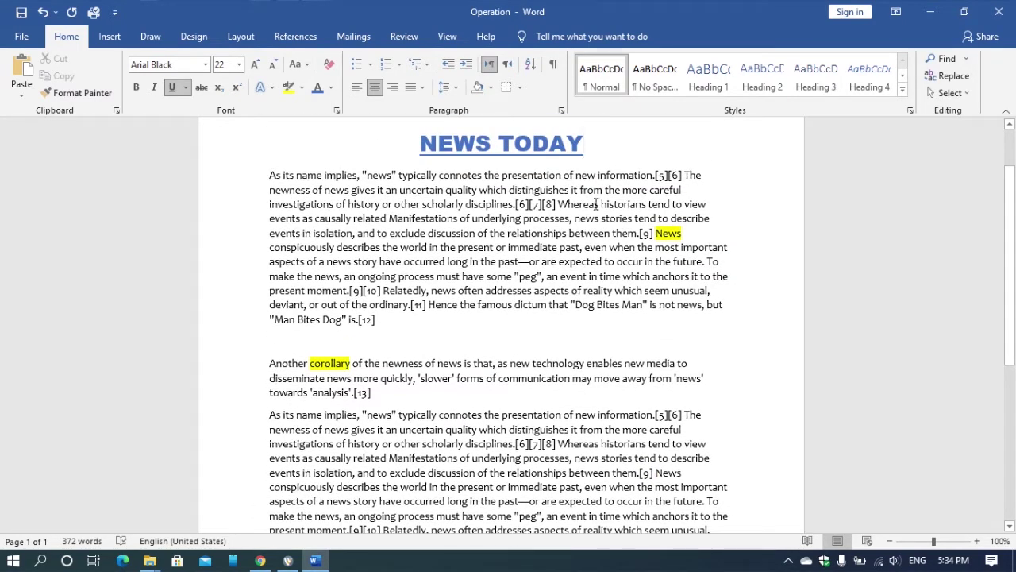
scroll(348, 205, "up", 2)
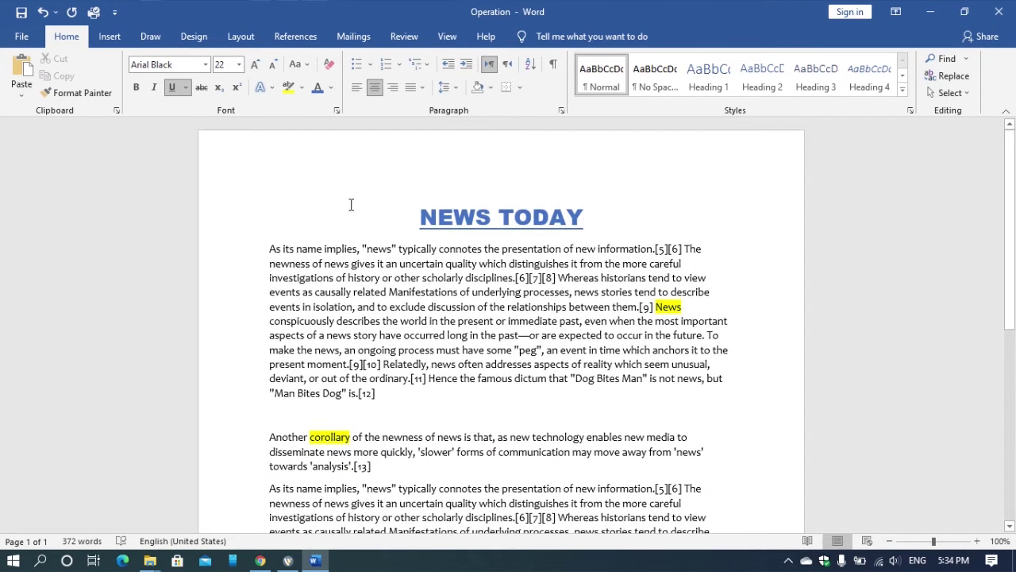
left_click_drag(249, 204, 286, 311)
left_click(288, 201)
key("ctrl+a")
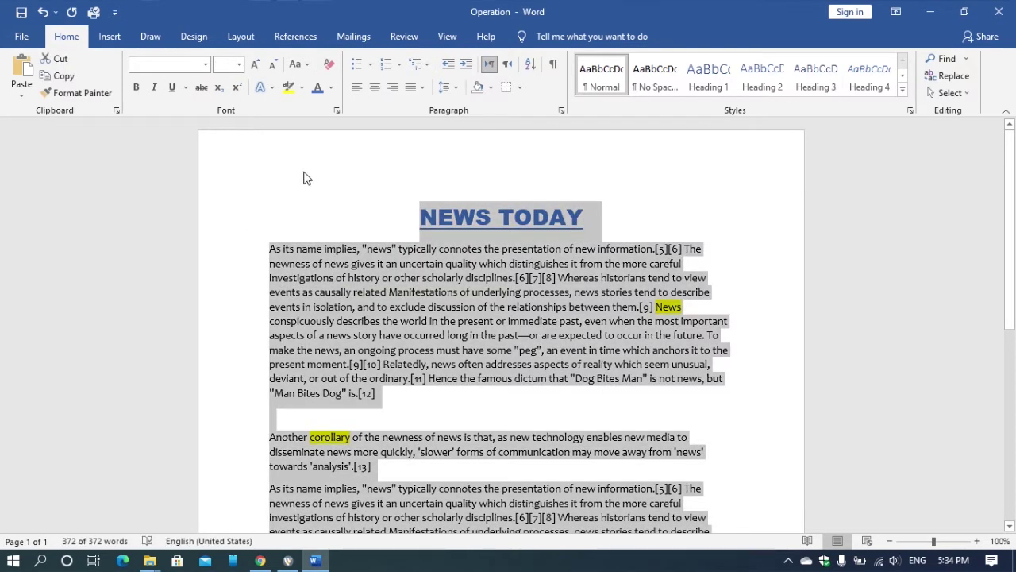
left_click(560, 112)
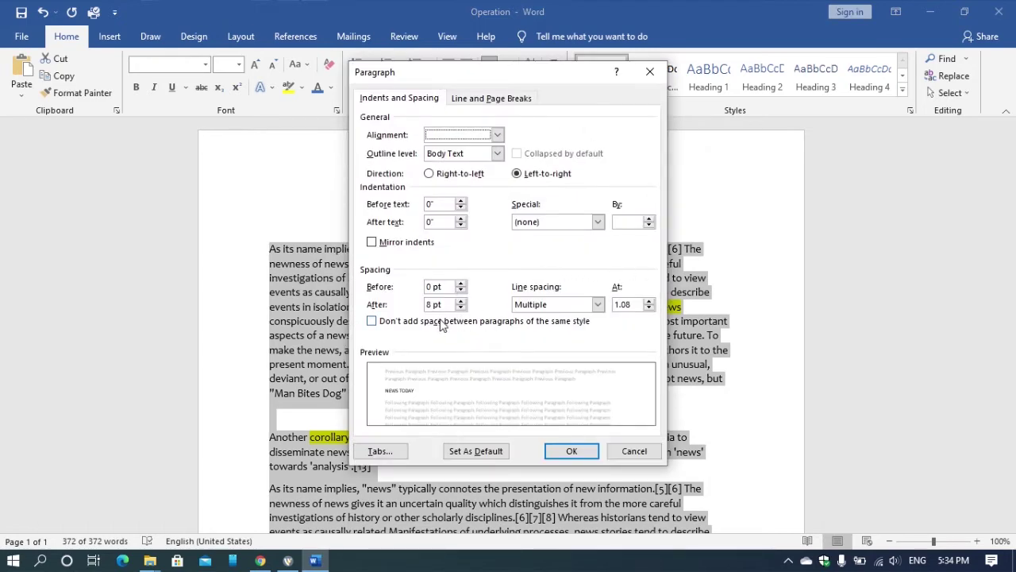
left_click(599, 304)
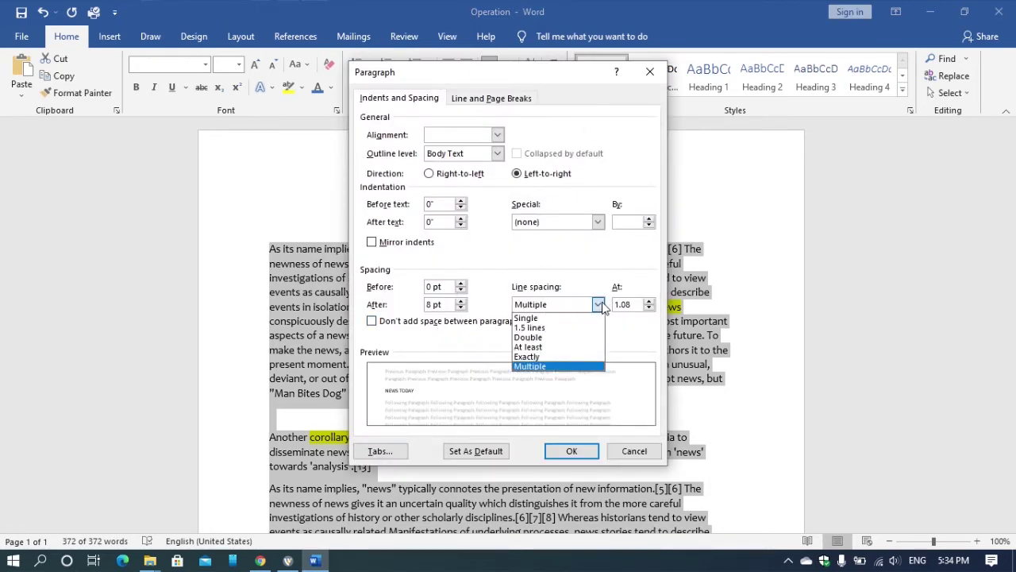
left_click(560, 319)
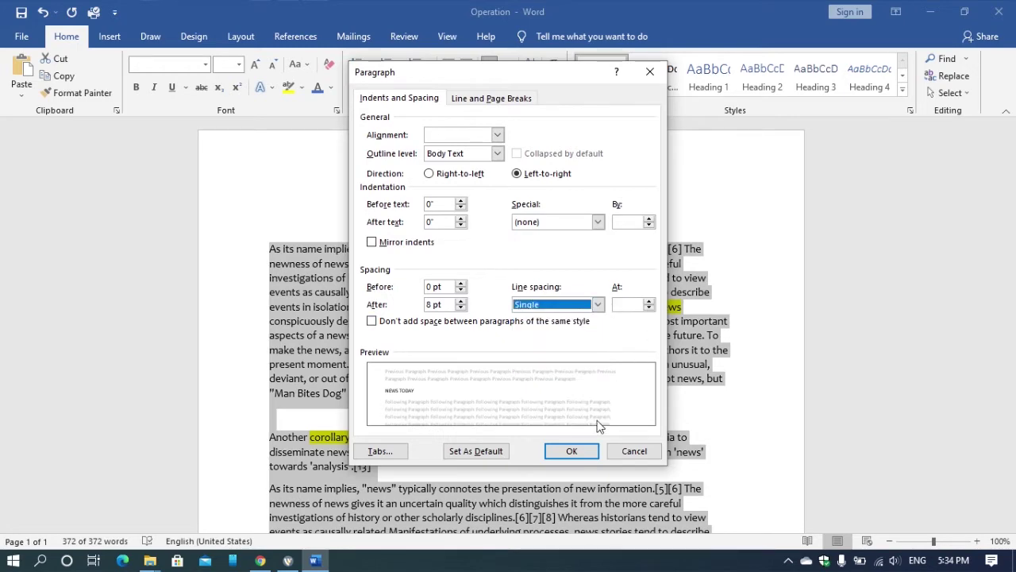
left_click(575, 457)
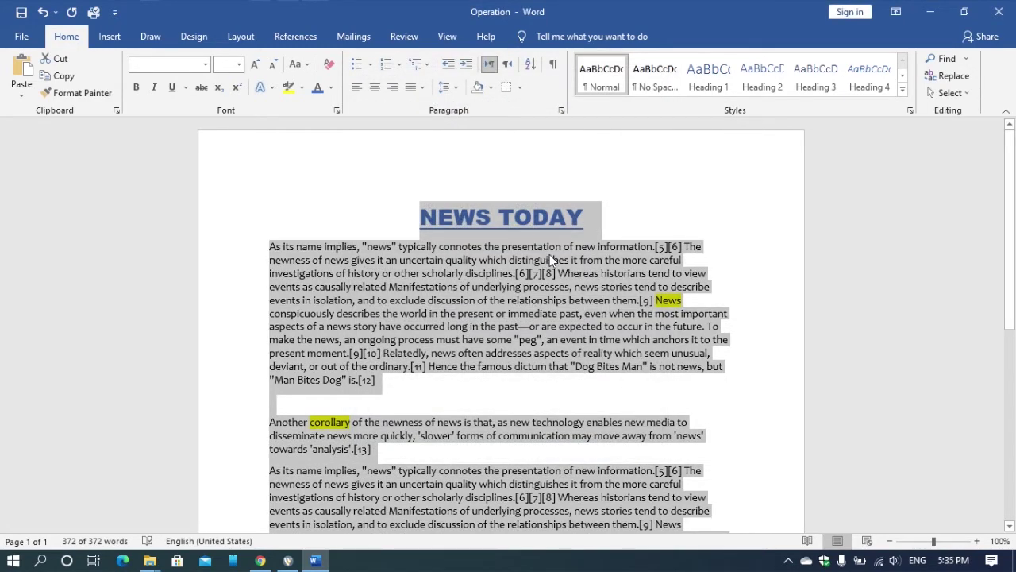
- Change the whole document's line spacing to Multiple at 1.5
left_click(562, 110)
left_click(599, 306)
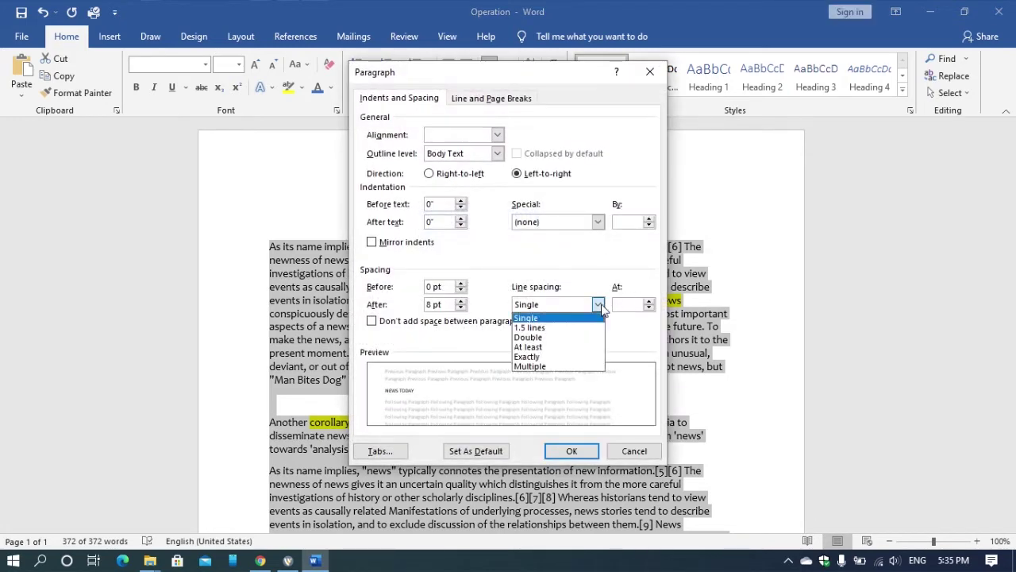
left_click(549, 366)
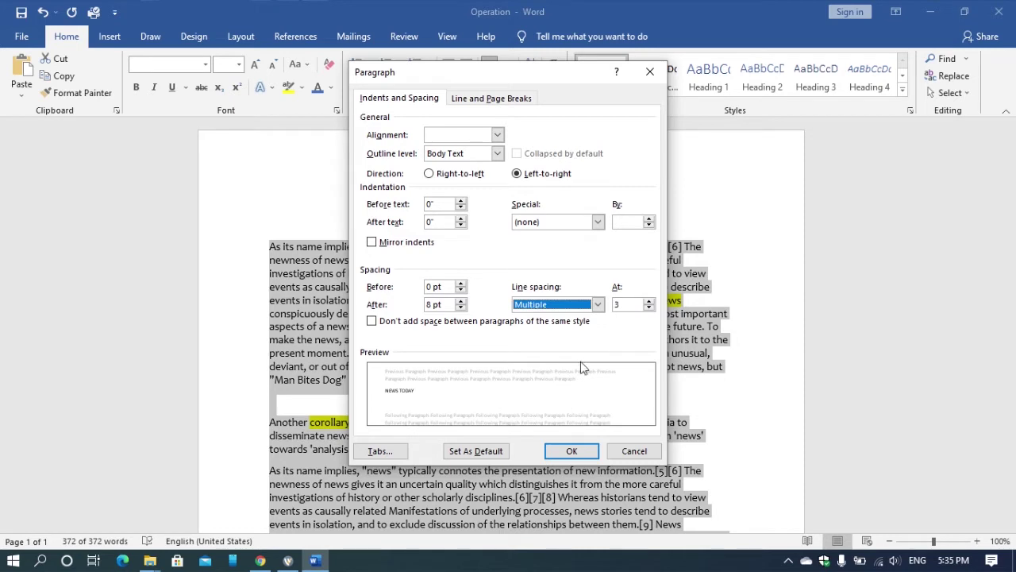
left_click(648, 309)
left_click(650, 301)
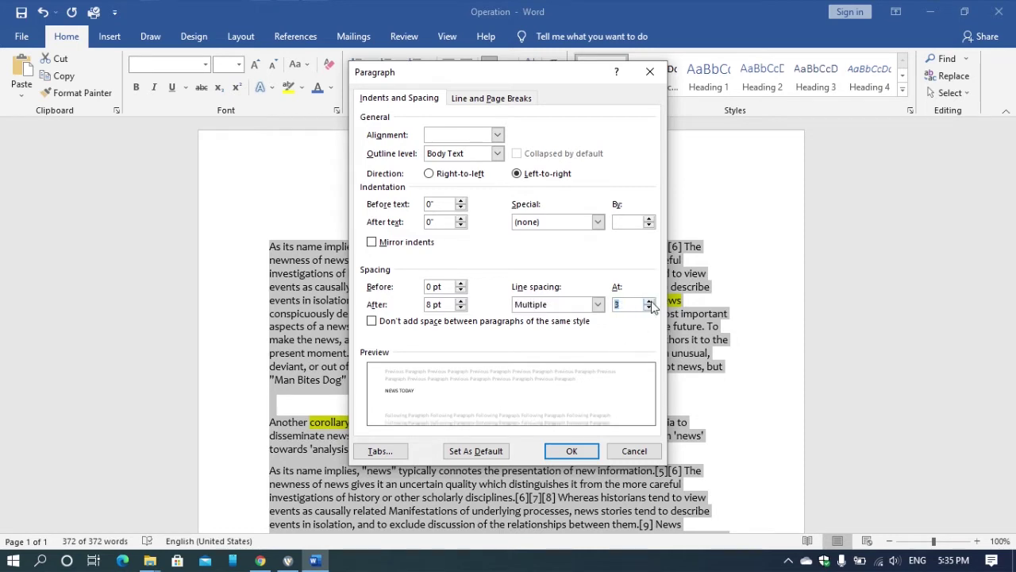
left_click(649, 301)
left_click(650, 301)
left_click(649, 301)
left_click(649, 301)
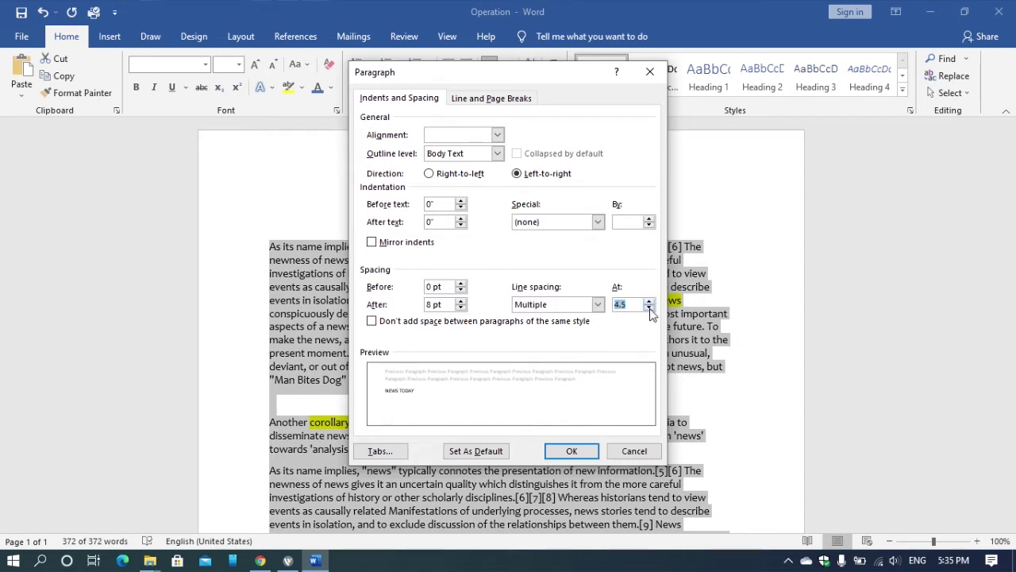
left_click(650, 309)
left_click(650, 308)
left_click(649, 309)
left_click(649, 308)
left_click(650, 309)
left_click(649, 309)
left_click(649, 309)
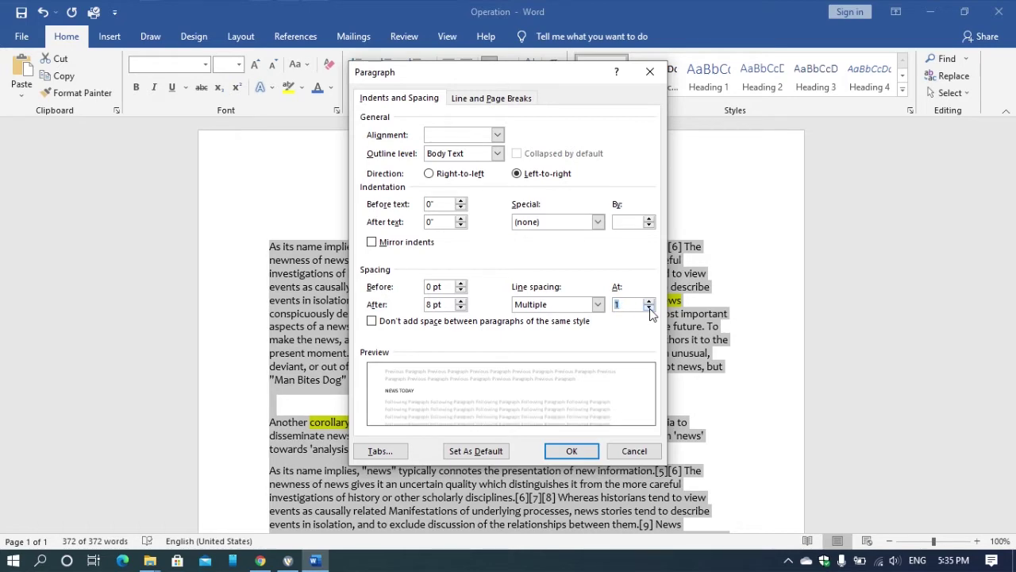
left_click(570, 448)
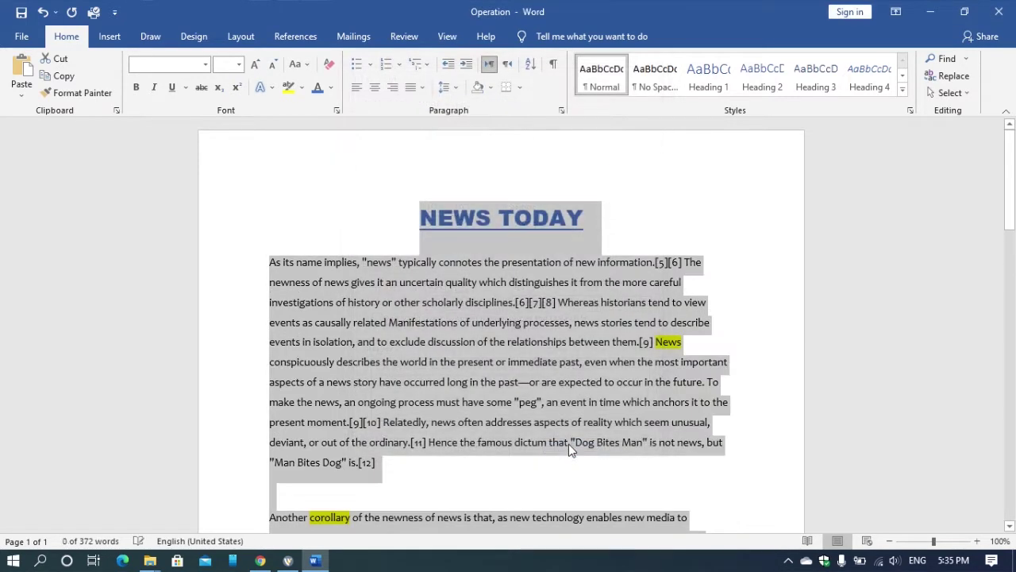
- Return the line spacing of the whole document to Single and clear the selection
left_click(562, 109)
left_click(598, 304)
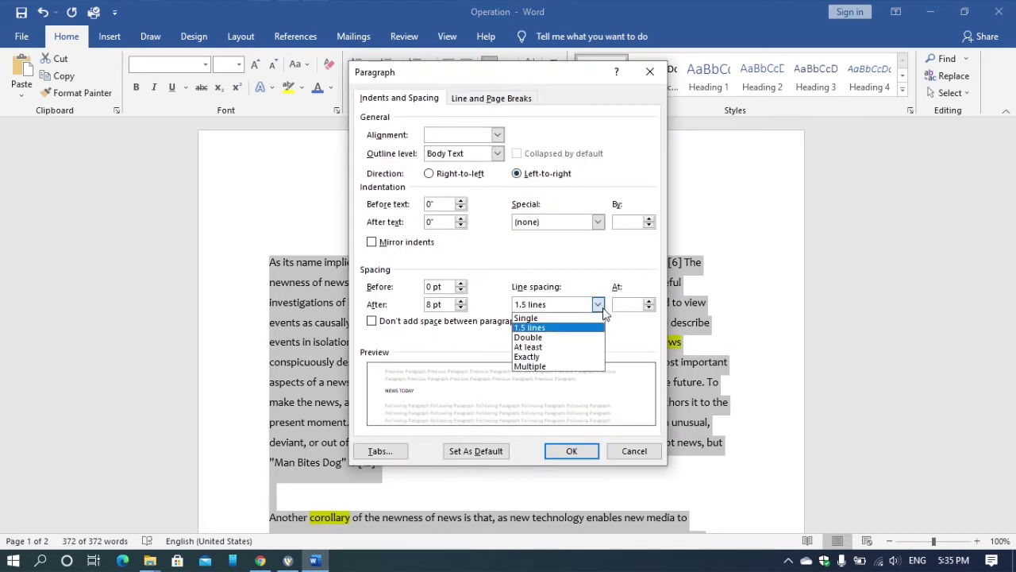
left_click(561, 322)
left_click(571, 450)
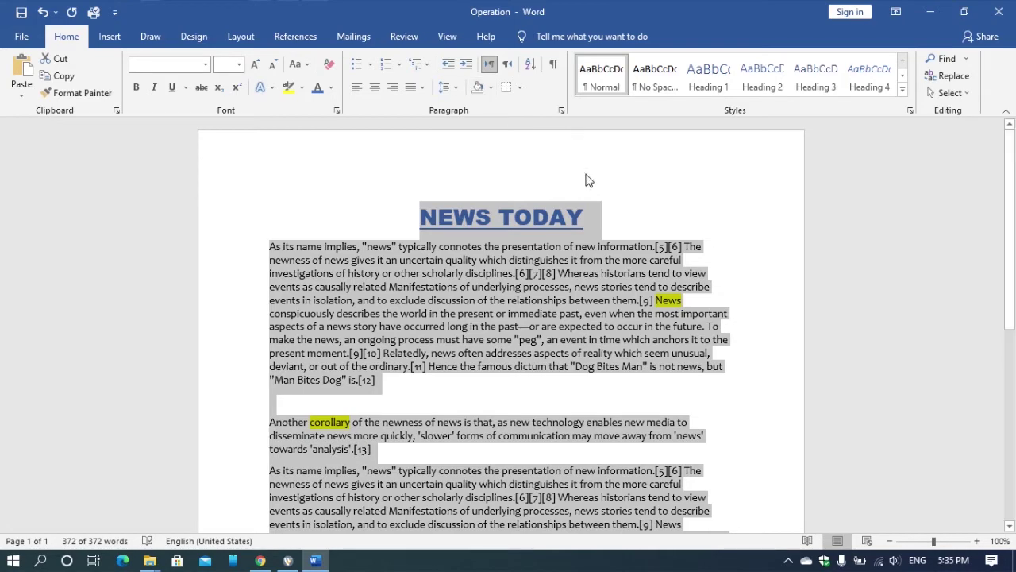
left_click(648, 175)
- Insert a blank page after the document's closing paragraph, which ends with citation [13]
scroll(534, 228, "down", 5)
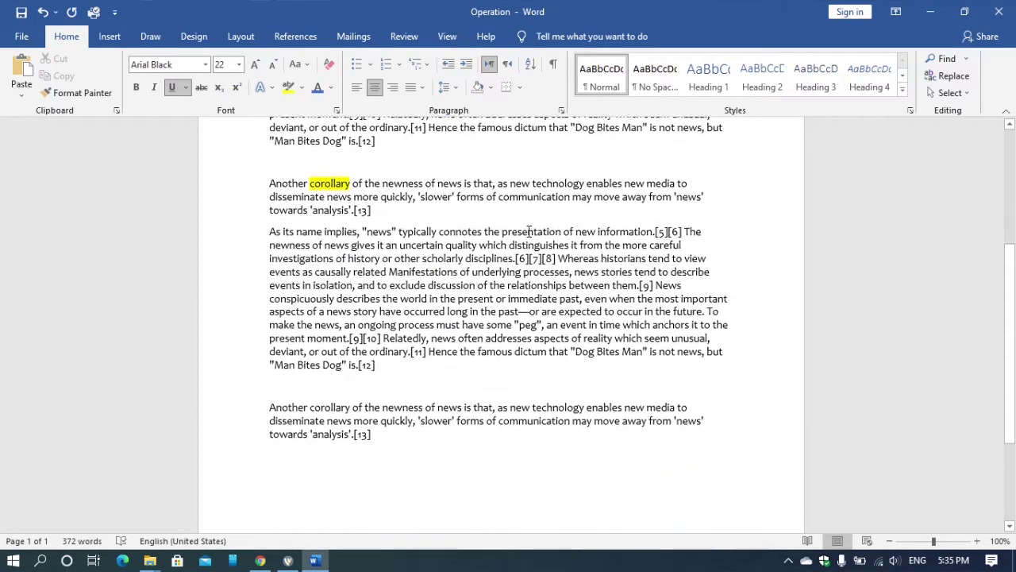
scroll(534, 228, "up", 5)
left_click(109, 37)
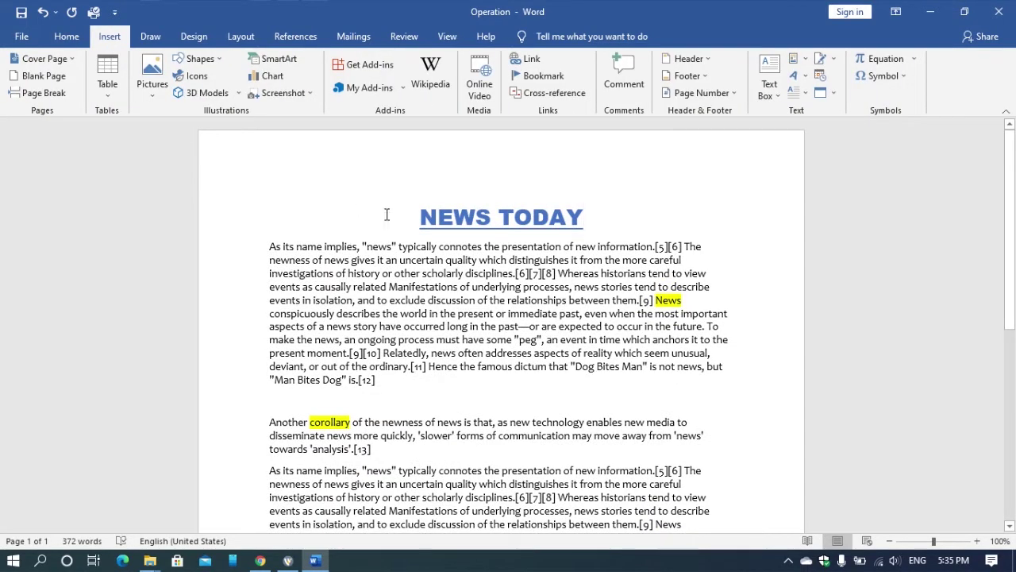
scroll(397, 254, "down", 5)
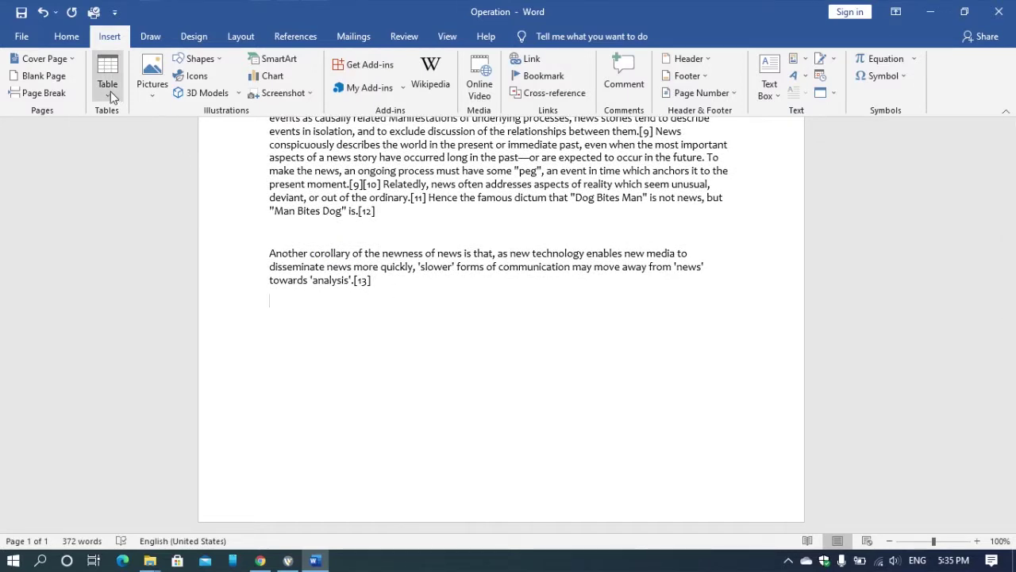
scroll(341, 319, "up", 2)
scroll(318, 334, "down", 2)
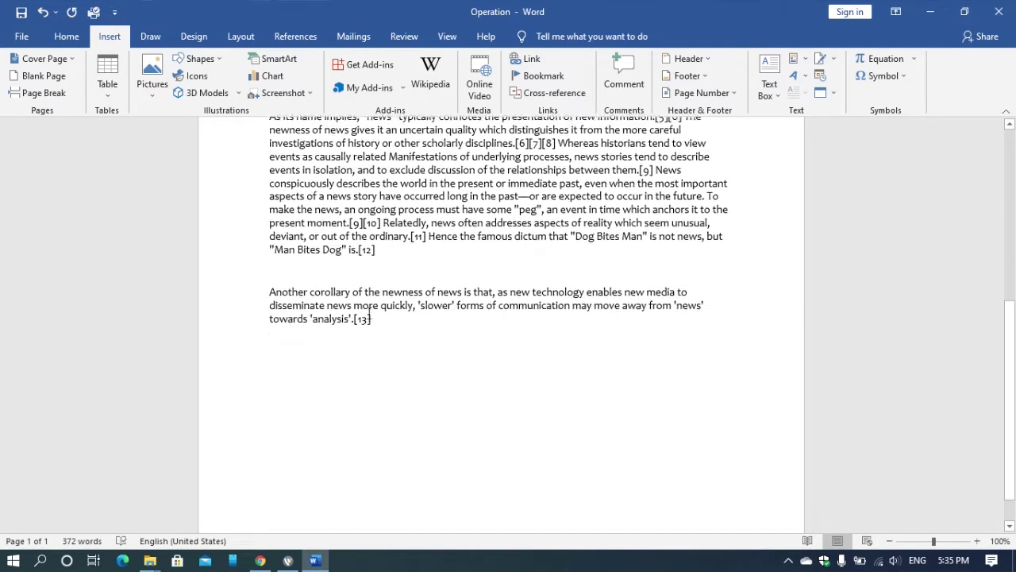
scroll(293, 343, "up", 4)
scroll(352, 302, "down", 4)
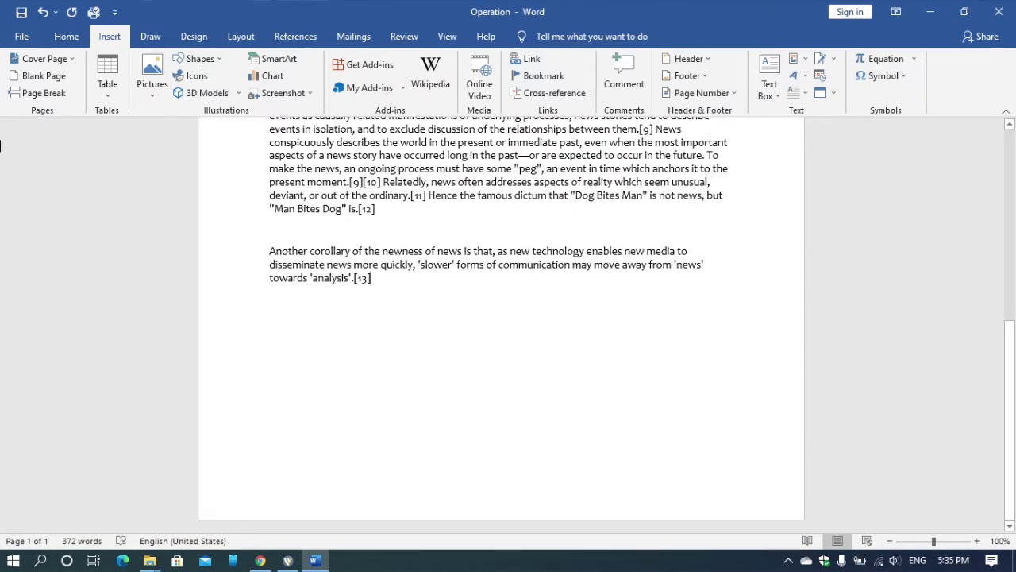
left_click(40, 75)
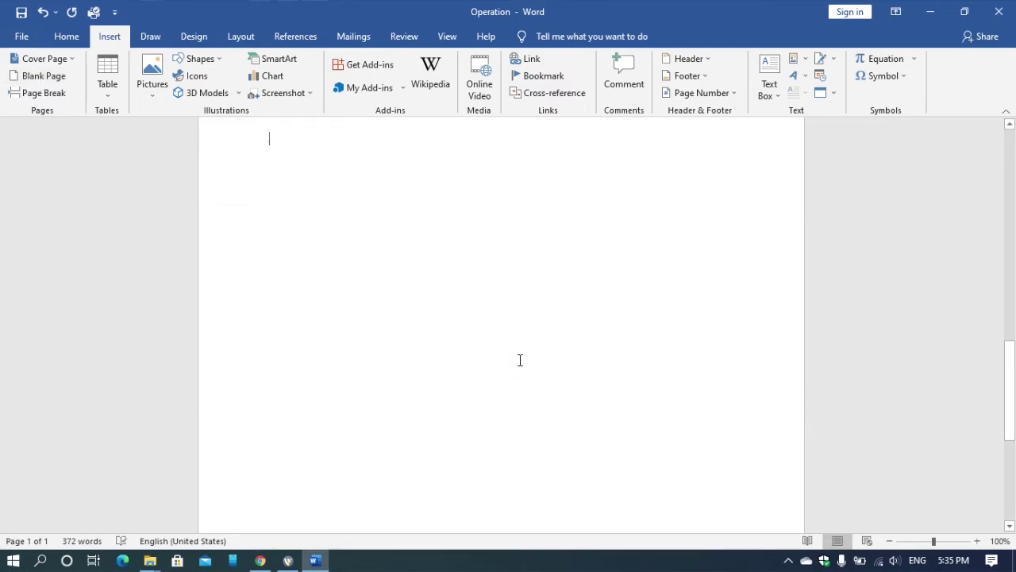
- Insert a blank page after citation [12] in the repeated news paragraph and review the resulting pages
scroll(520, 360, "up", 8)
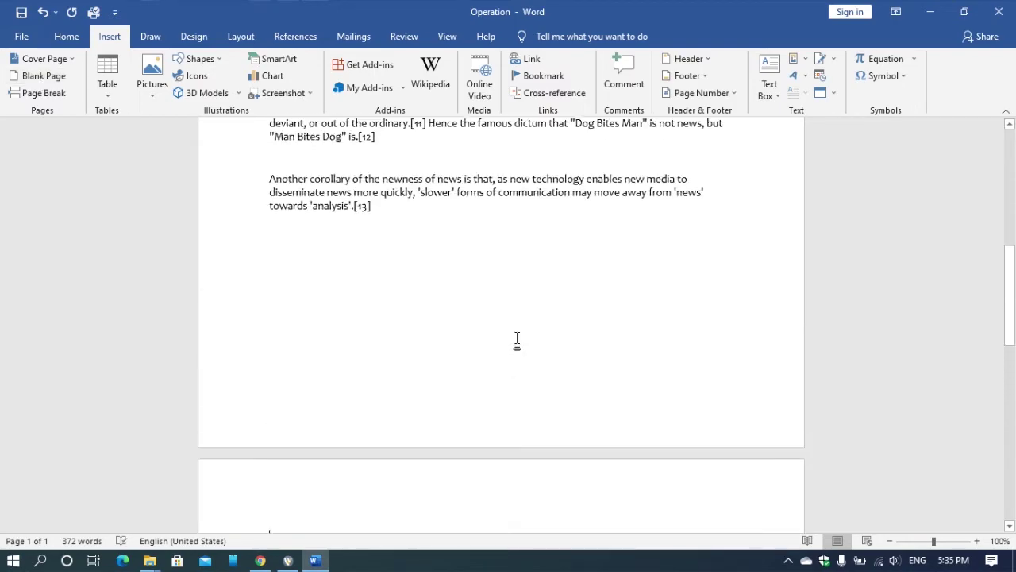
scroll(517, 340, "up", 10)
scroll(517, 317, "down", 3)
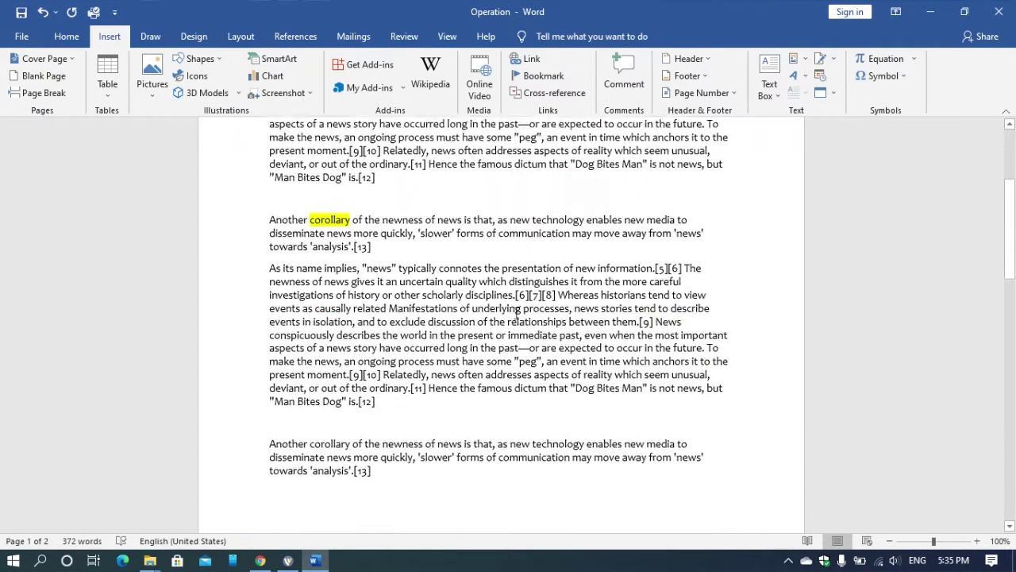
scroll(517, 314, "down", 4)
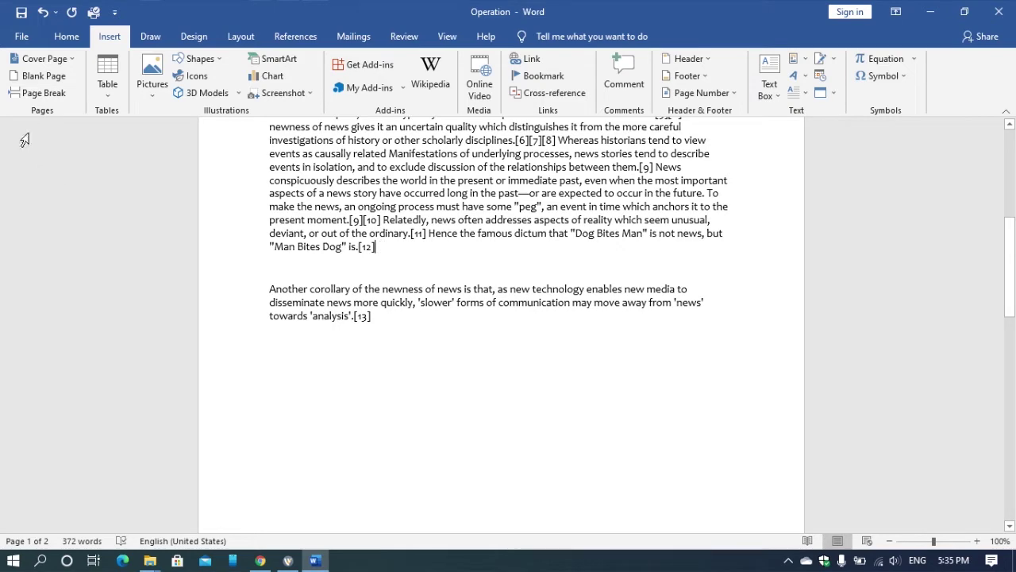
left_click(48, 76)
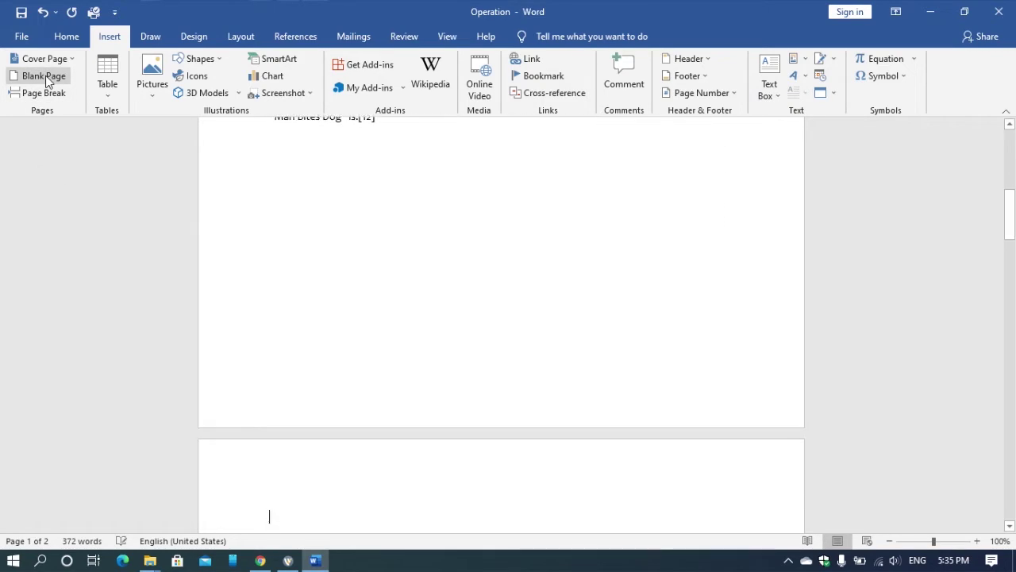
scroll(476, 417, "down", 8)
scroll(472, 399, "down", 10)
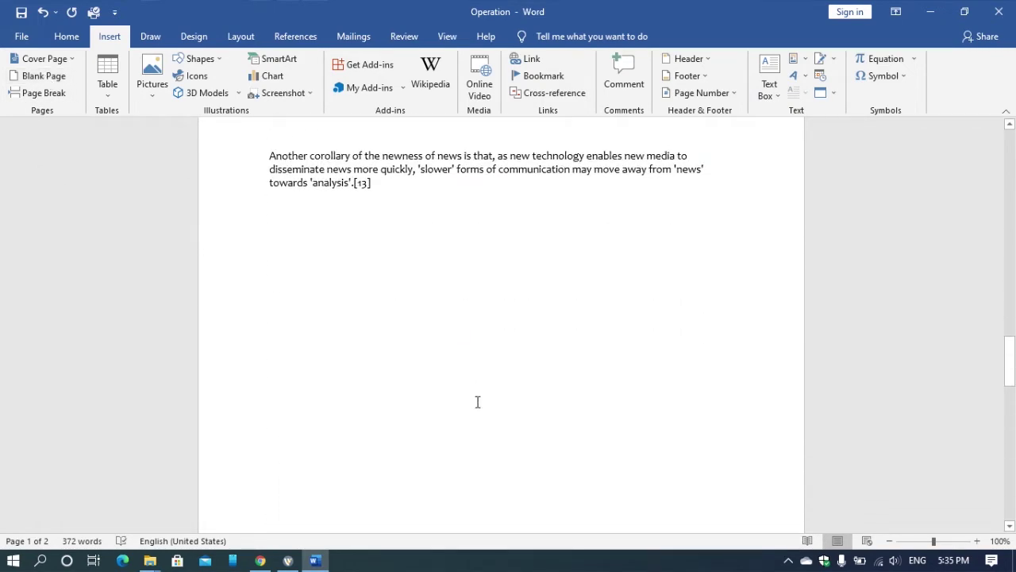
scroll(386, 250, "up", 10)
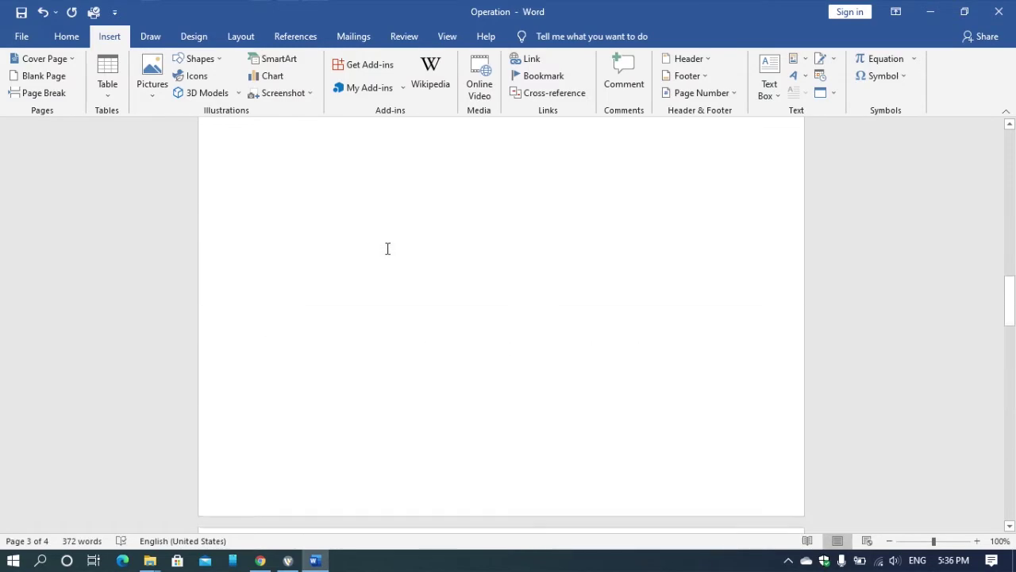
scroll(389, 247, "up", 10)
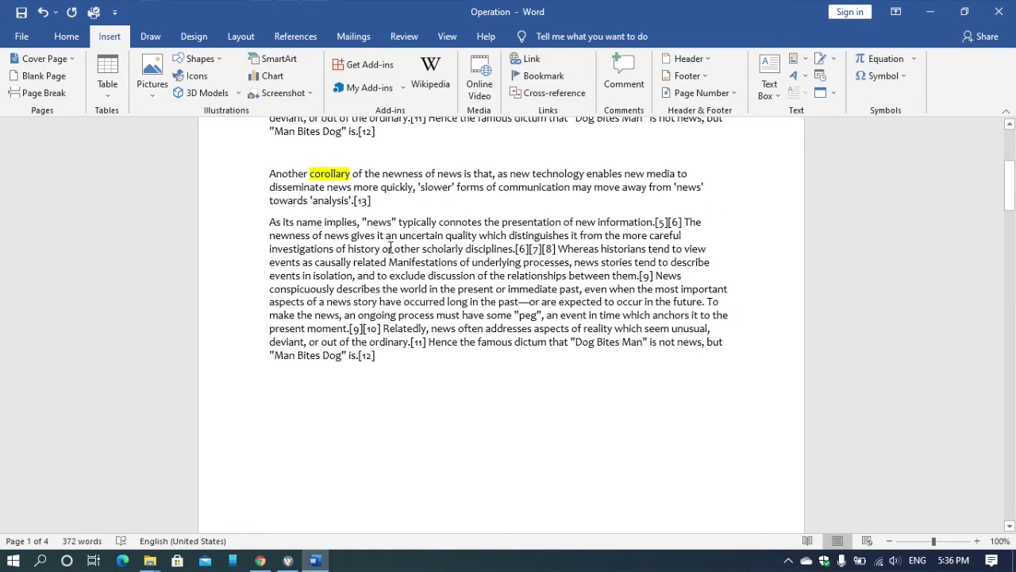
- Undo the blank page inserted after citation [12]
key("ctrl+z")
key("ctrl+z")
key("ctrl+z")
key("ctrl+z")
key("ctrl+z")
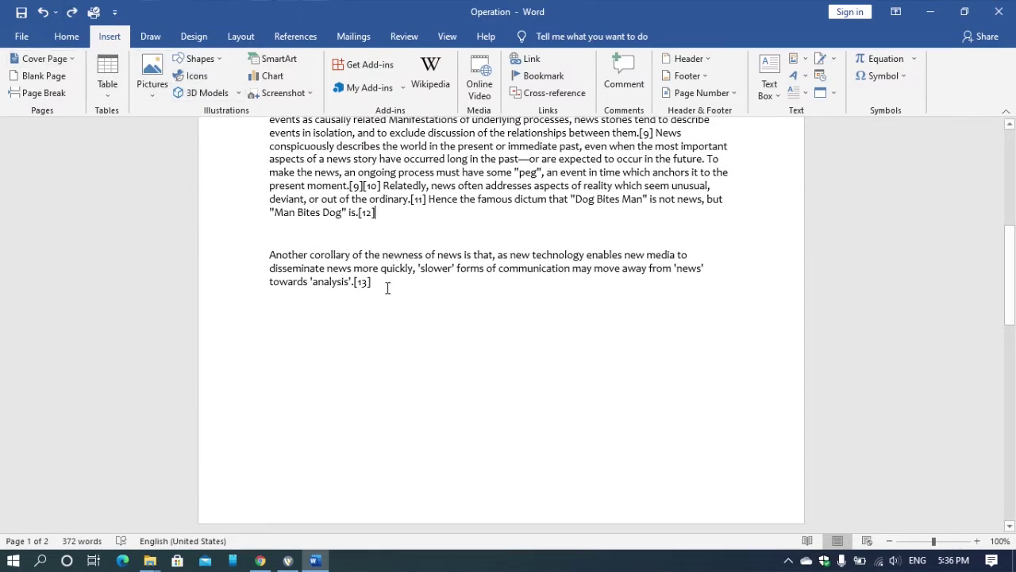
- Insert a table of 6 columns by 5 rows below the closing paragraph that ends with citation [13]
left_click(107, 79)
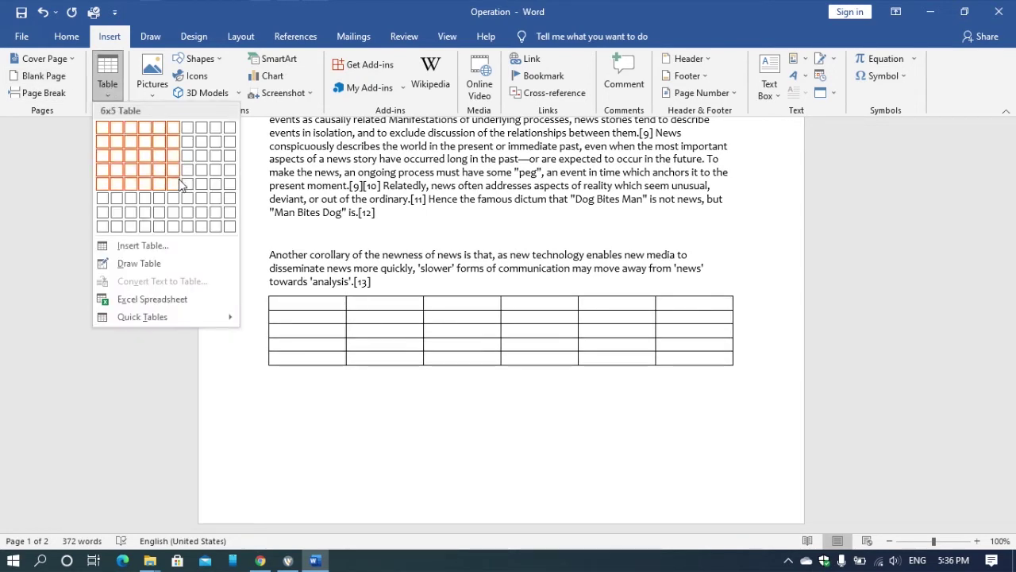
left_click(181, 185)
scroll(391, 315, "up", 5)
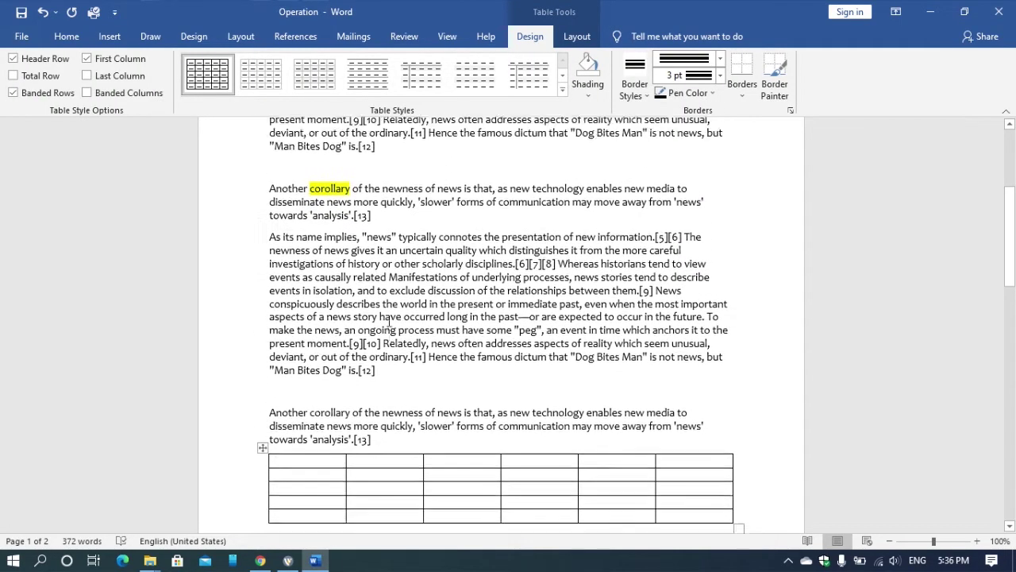
scroll(392, 314, "down", 4)
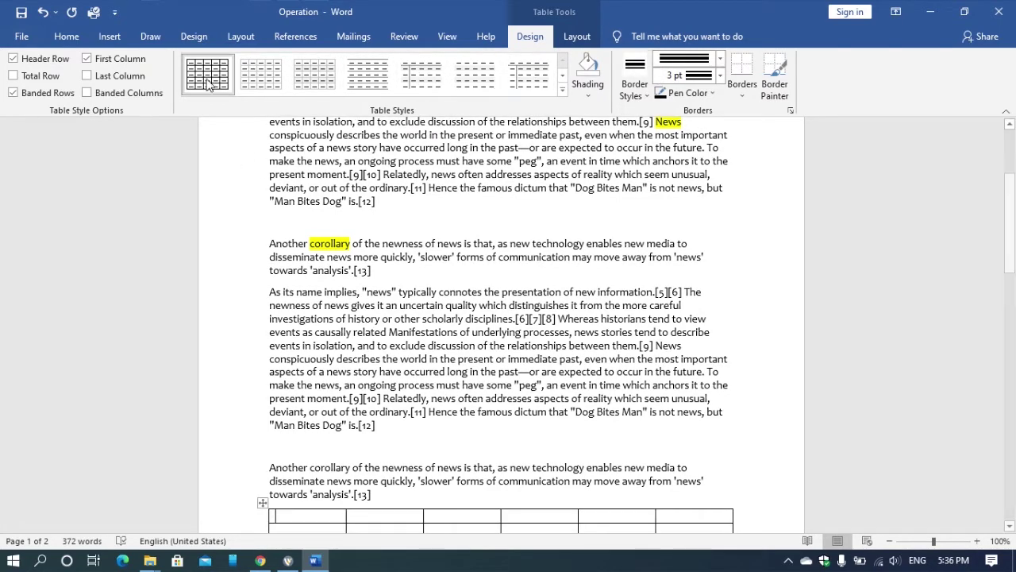
- Switch to Chrome and search Google Images for "news" in a new tab
left_click(110, 37)
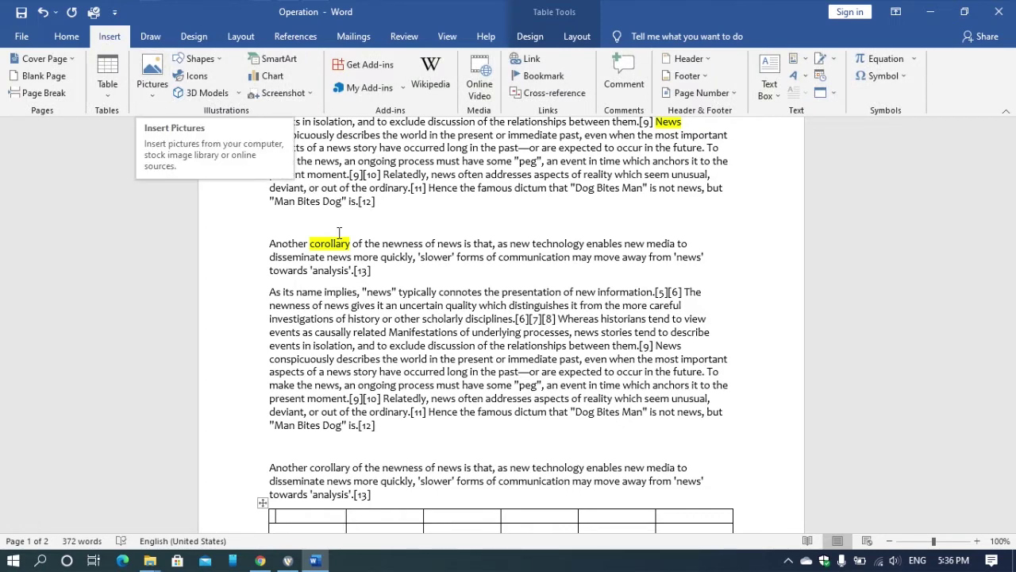
left_click(260, 561)
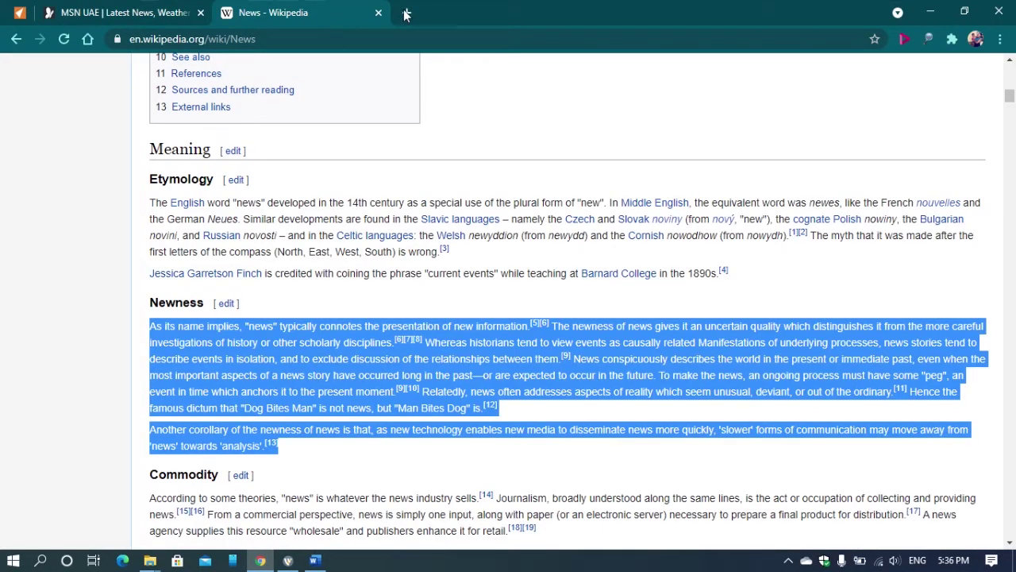
key("ctrl+t")
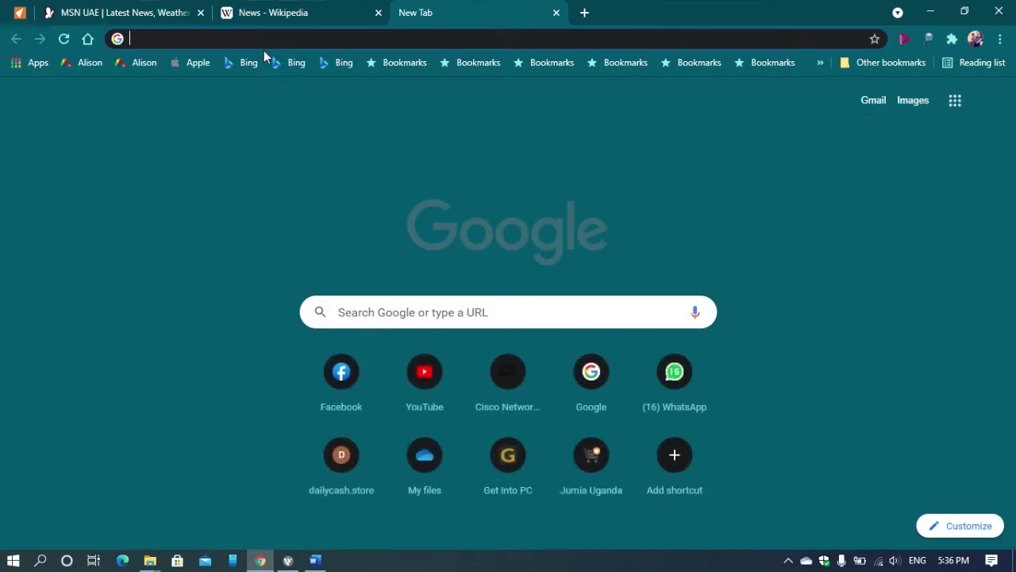
type("news")
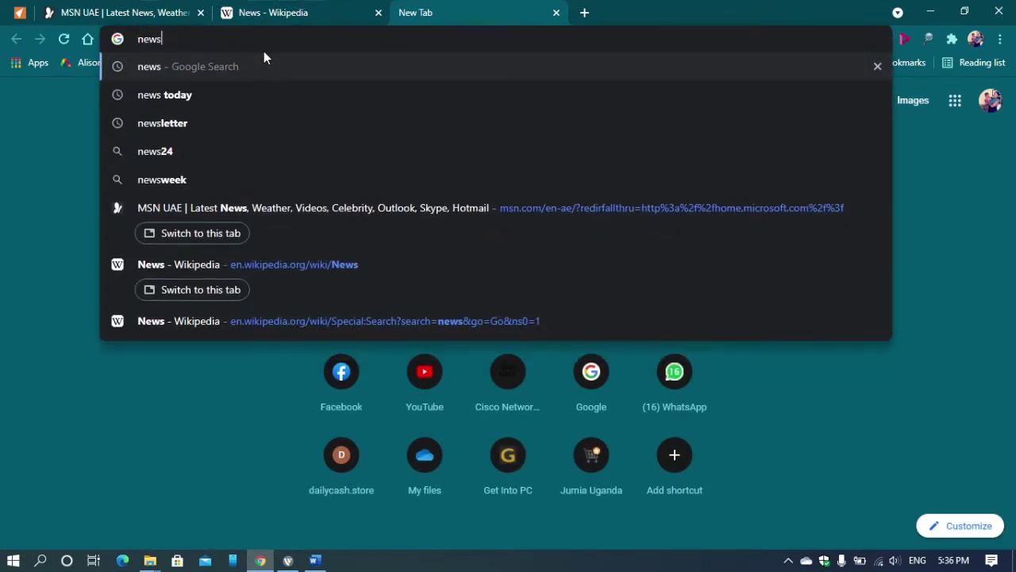
key("Return")
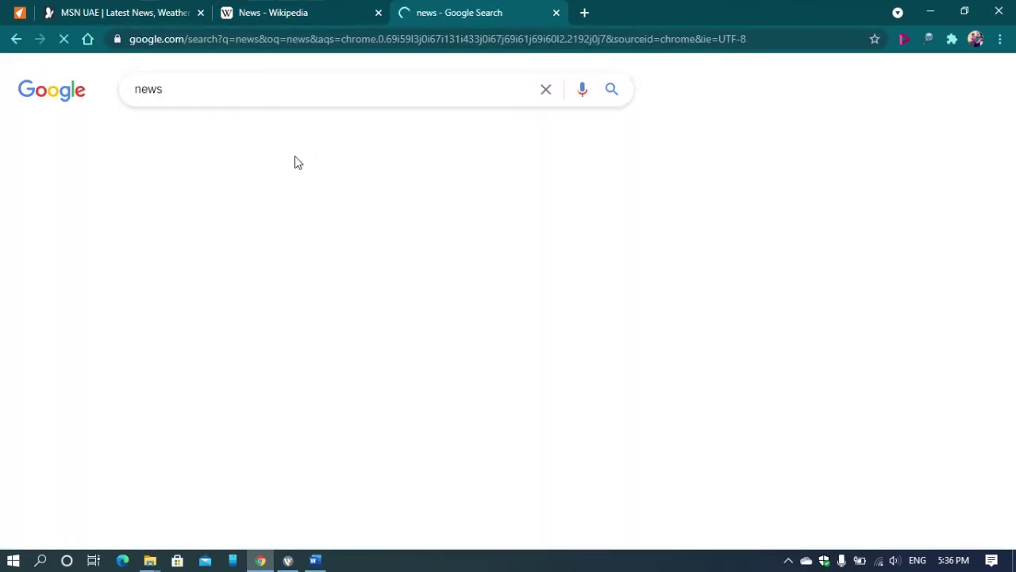
left_click(208, 135)
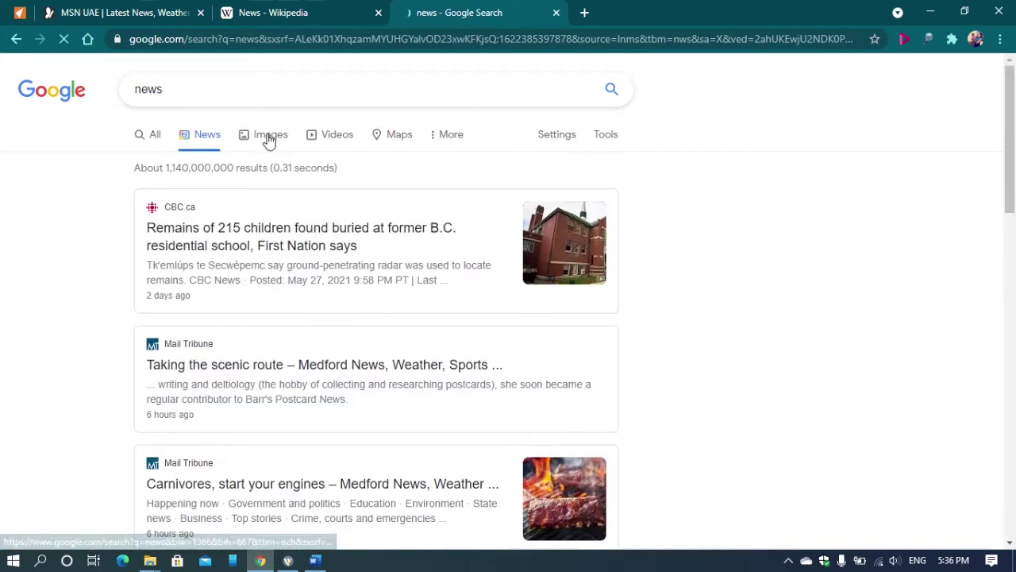
left_click(268, 141)
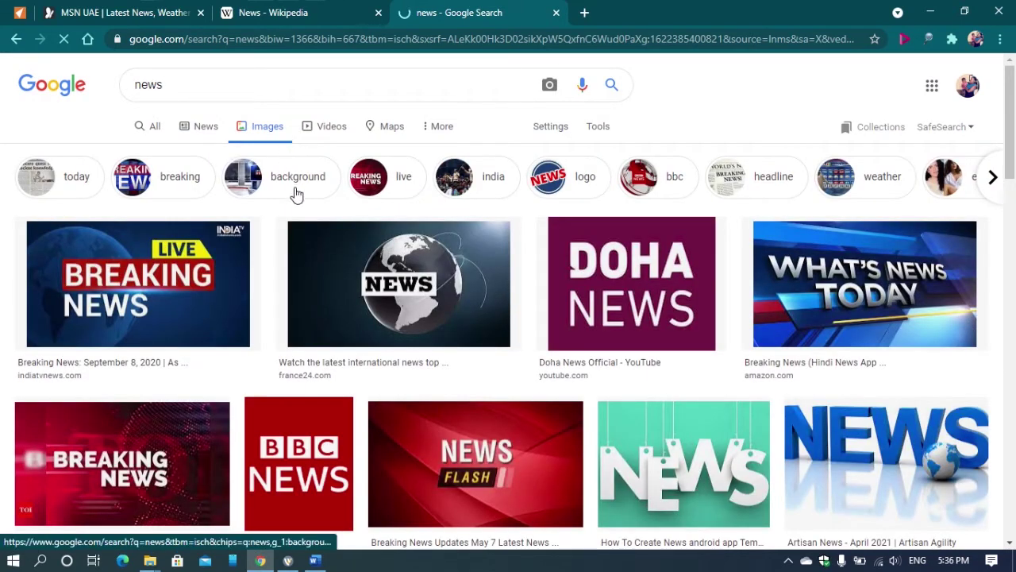
- Save the "What's News Today" image to the Desktop as the PNG file 91IHWG8HUNL
left_click(835, 264)
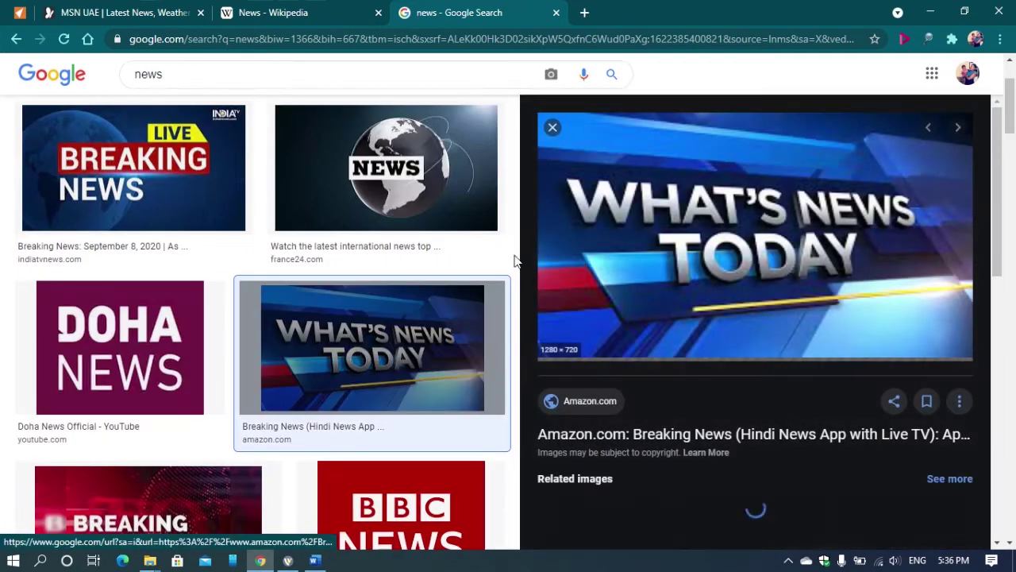
right_click(730, 224)
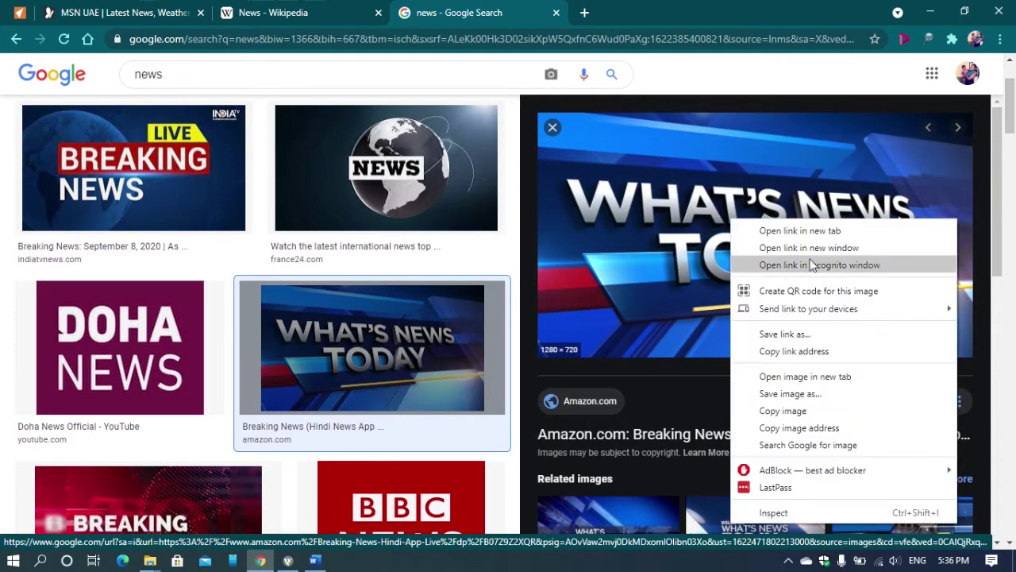
left_click(807, 392)
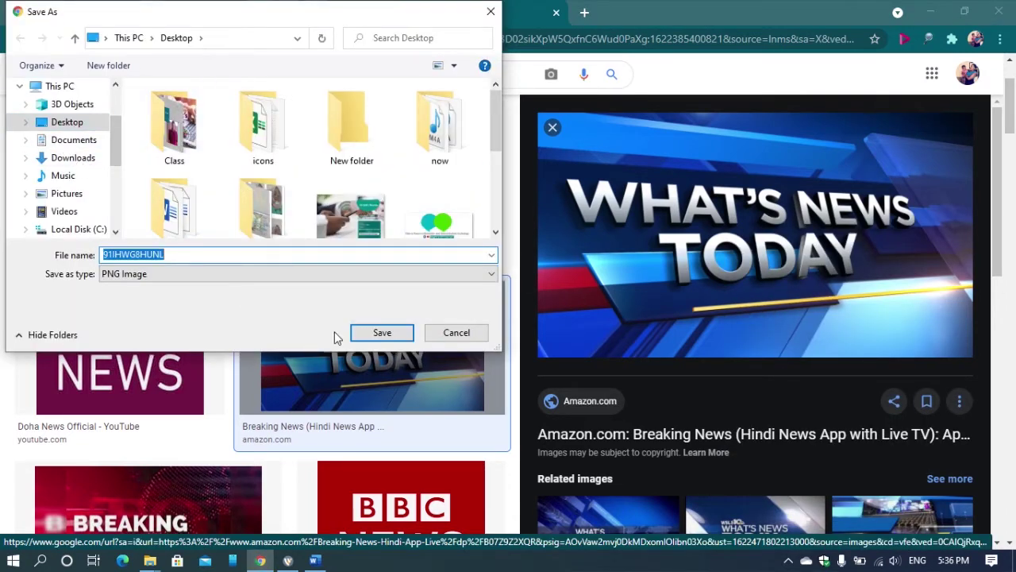
left_click(378, 331)
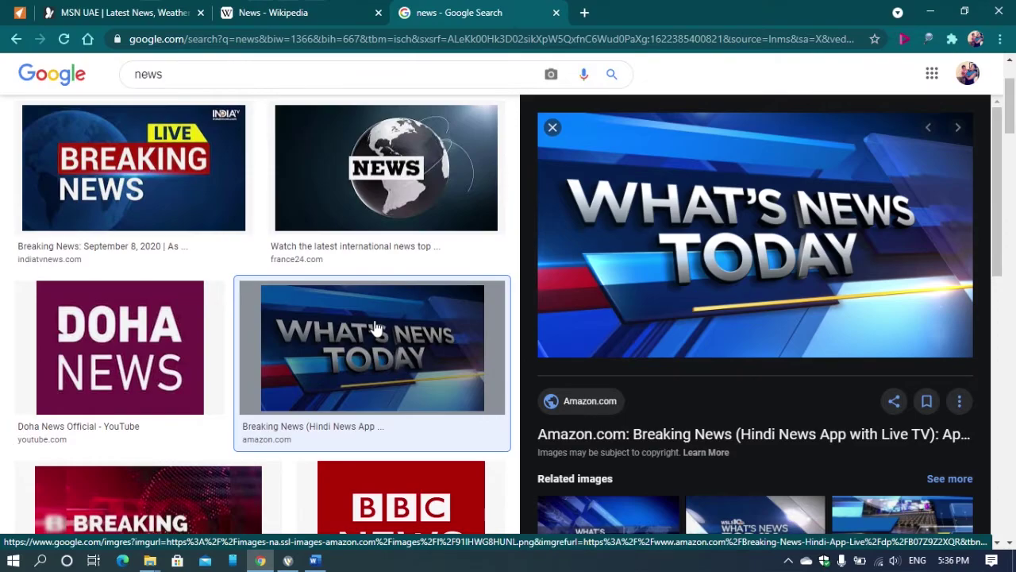
- Switch back to Word and insert the Desktop picture 91IHWG8HUNL after citation [12] in the first news paragraph
left_click(315, 560)
scroll(425, 274, "up", 3)
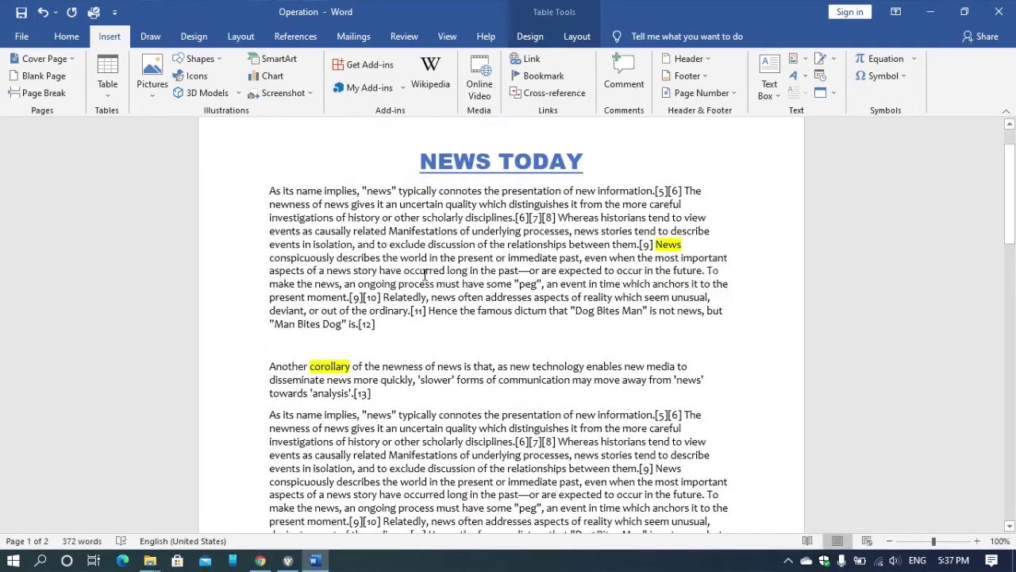
scroll(424, 274, "up", 1)
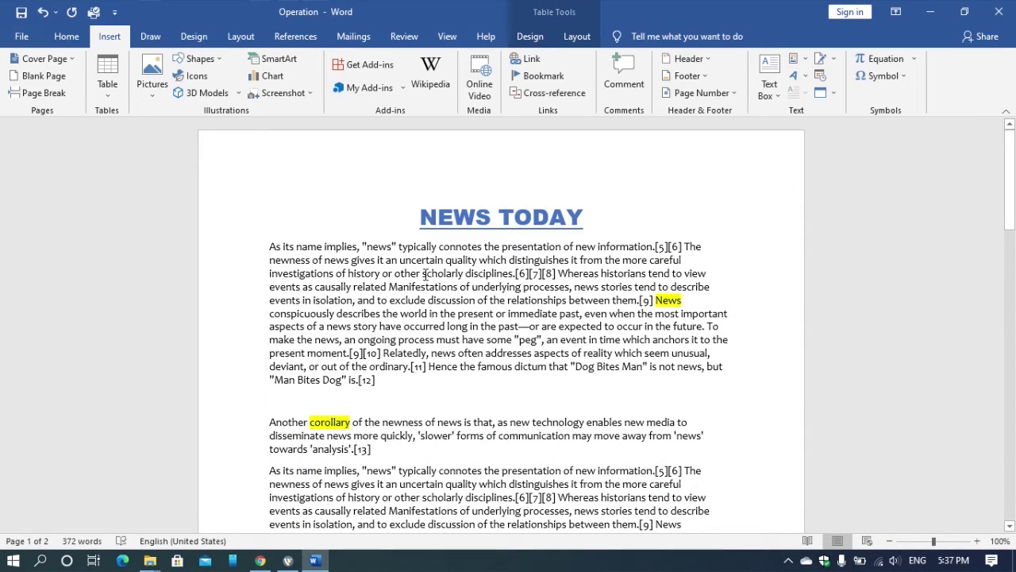
scroll(425, 274, "down", 5)
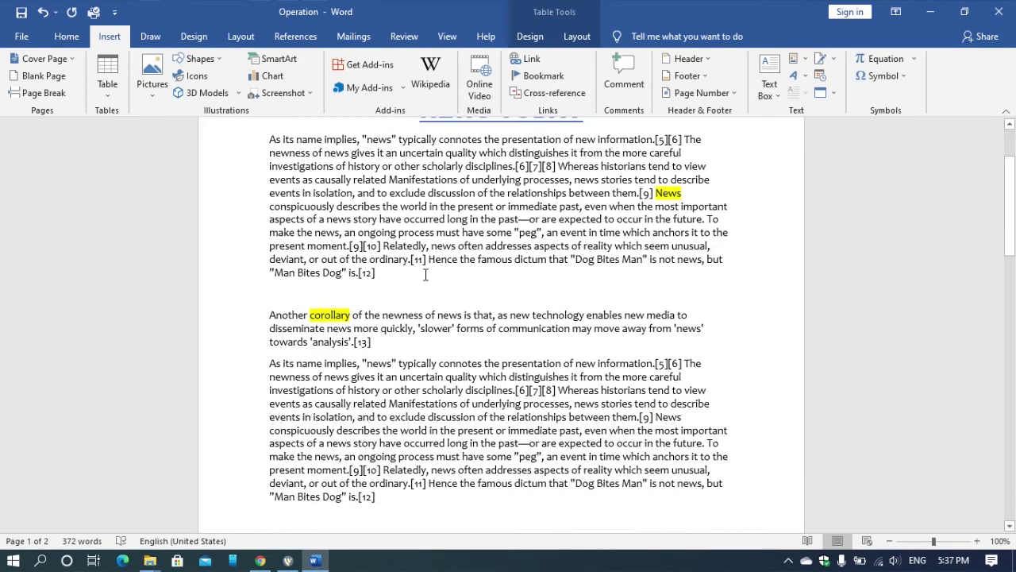
scroll(398, 274, "up", 3)
left_click(390, 274)
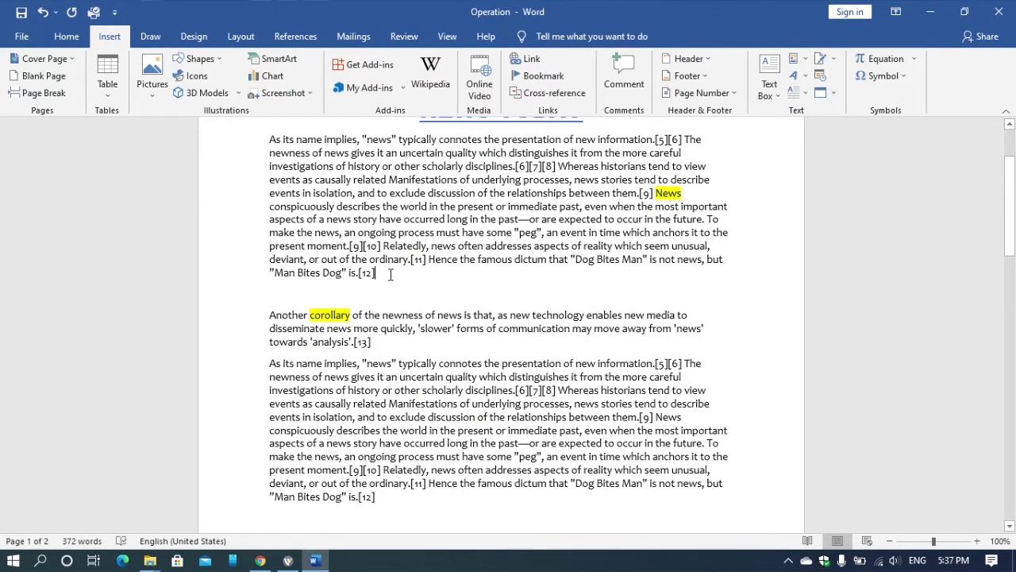
left_click(161, 79)
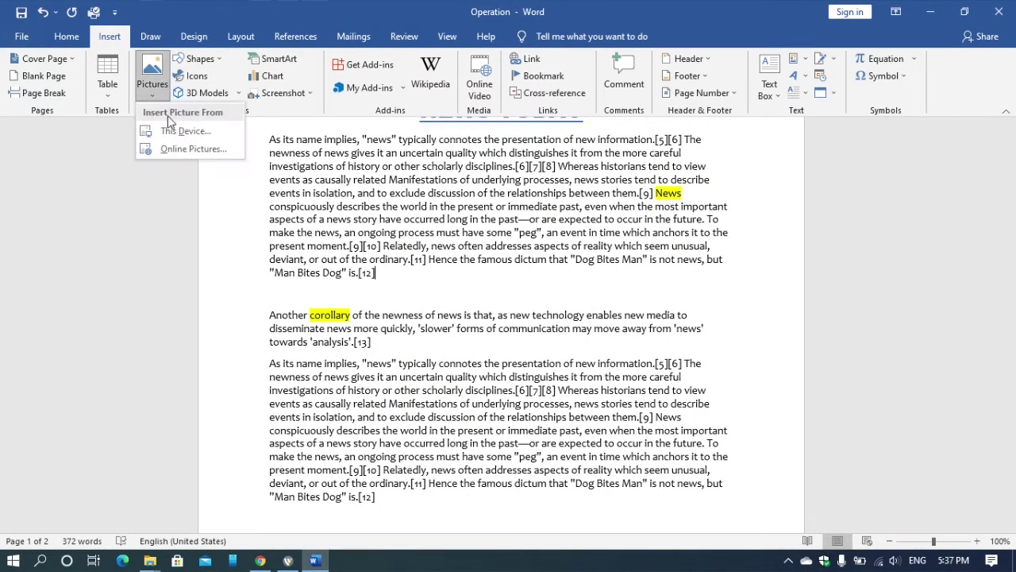
left_click(171, 131)
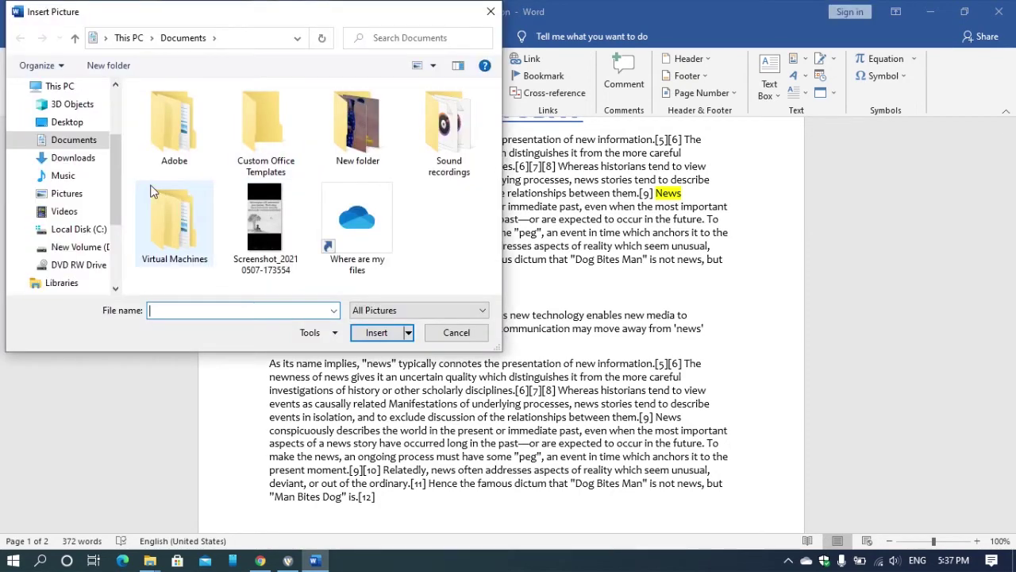
left_click(67, 121)
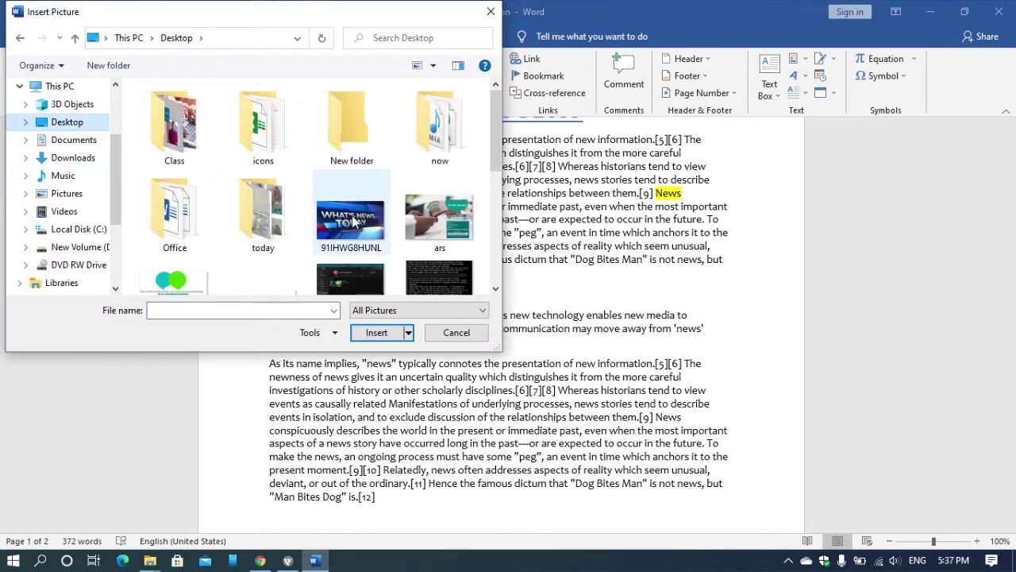
double_click(355, 224)
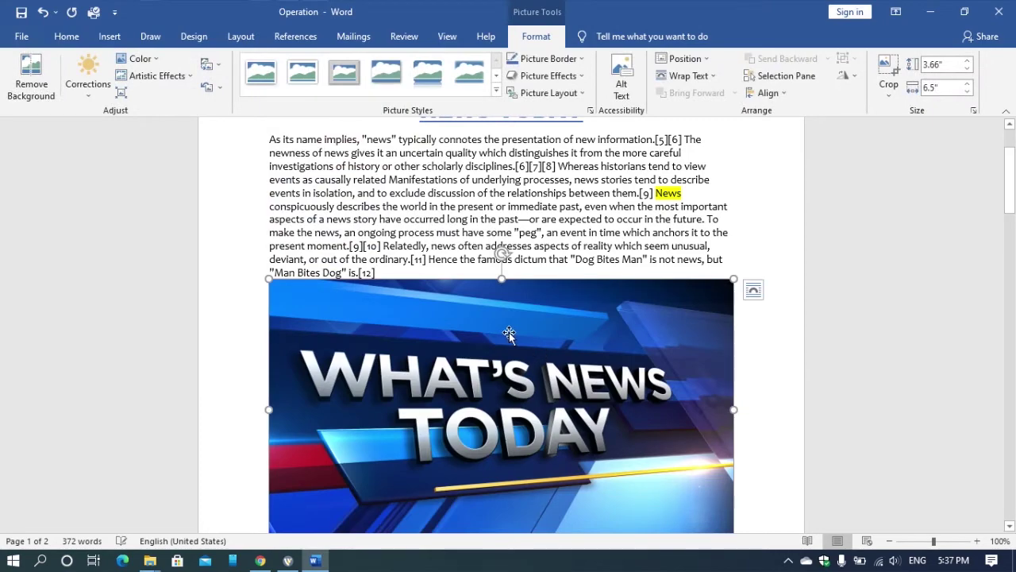
- Examine the inserted picture and how the paragraphs and table after it are laid out across the pages
scroll(516, 326, "down", 5)
scroll(530, 305, "up", 7)
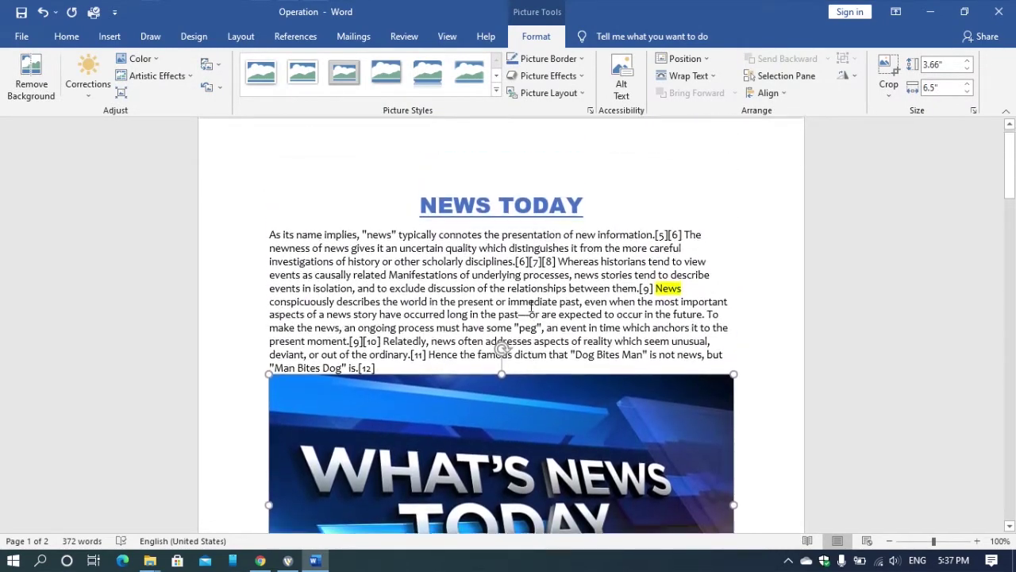
scroll(529, 304, "down", 3)
scroll(530, 304, "down", 3)
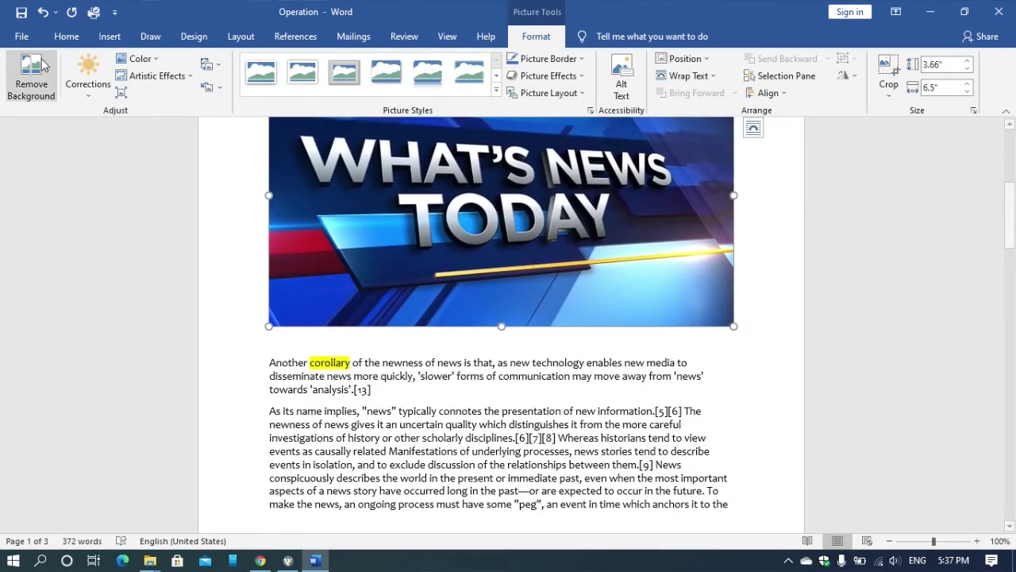
left_click(83, 38)
left_click(111, 38)
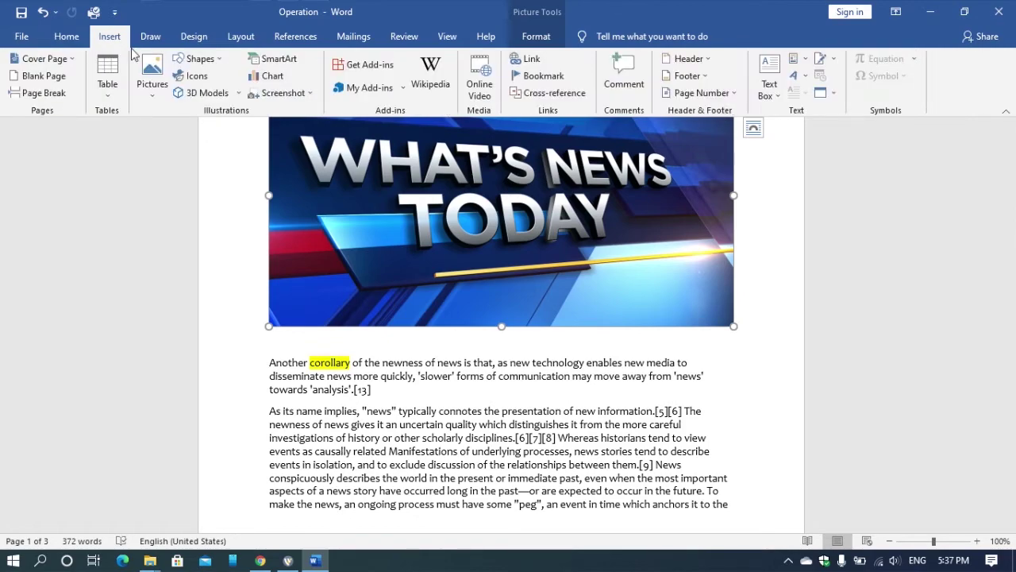
scroll(521, 221, "down", 2)
scroll(524, 210, "up", 4)
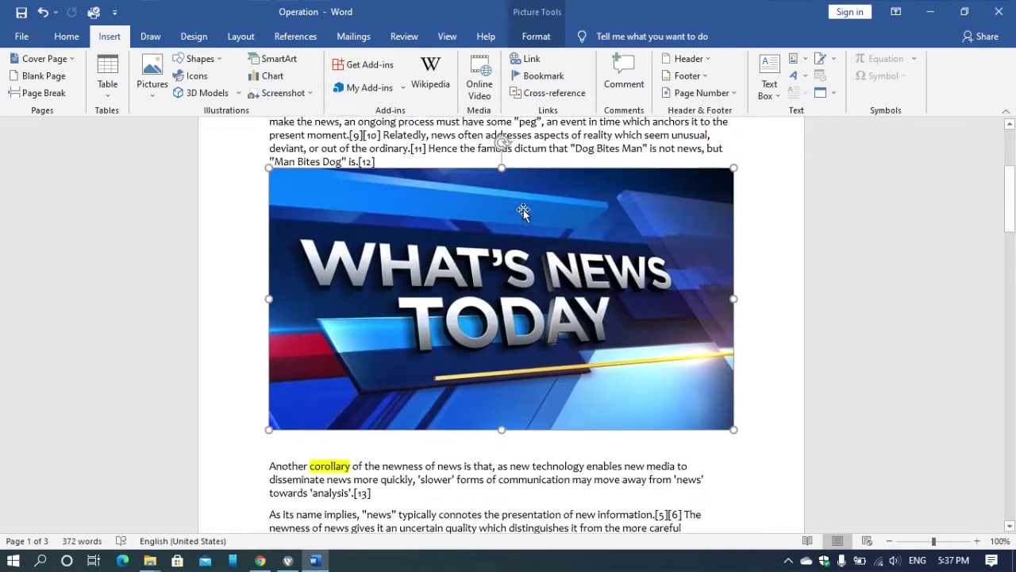
scroll(523, 213, "down", 3)
scroll(523, 211, "down", 10)
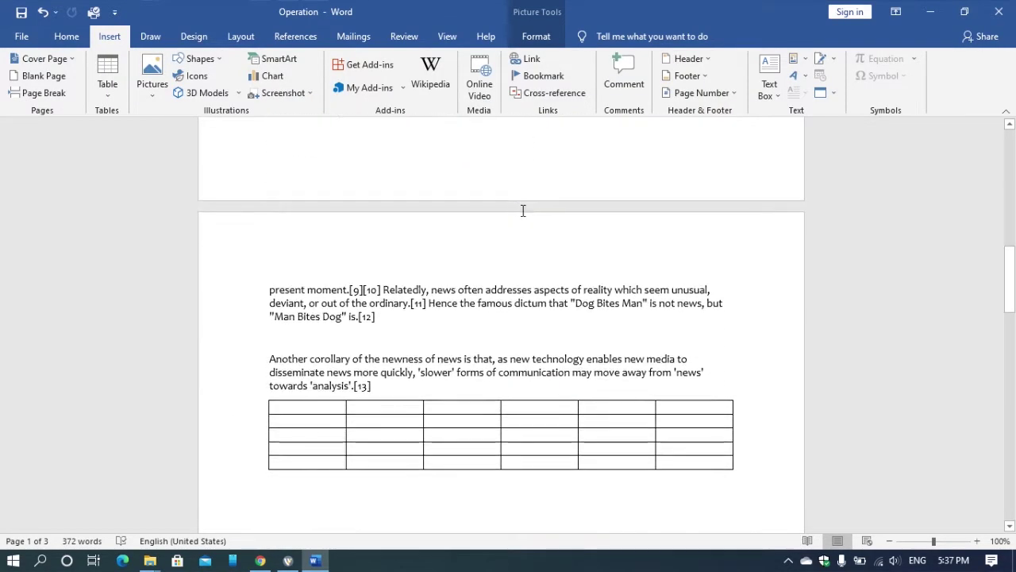
scroll(521, 210, "up", 5)
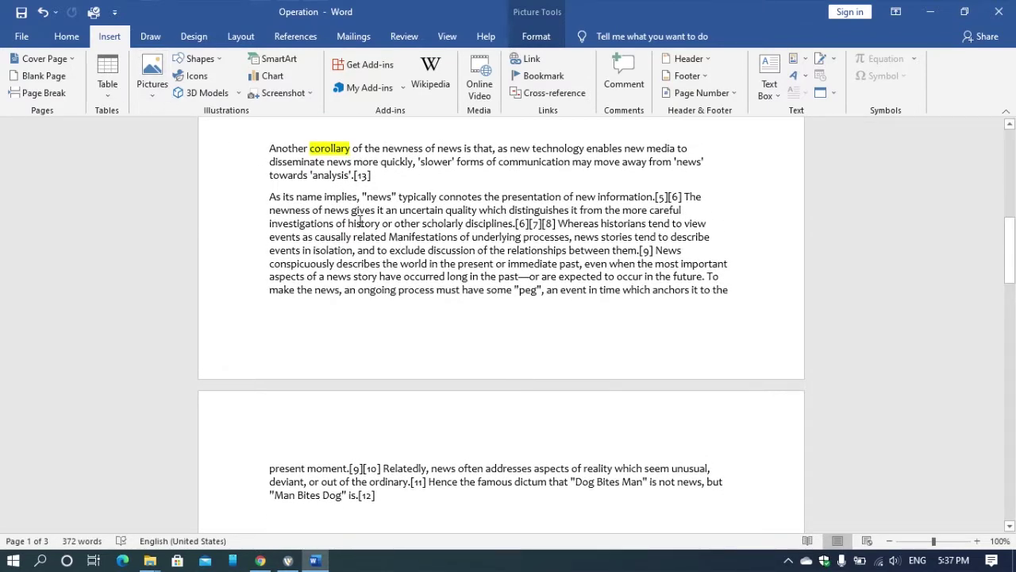
left_click(150, 85)
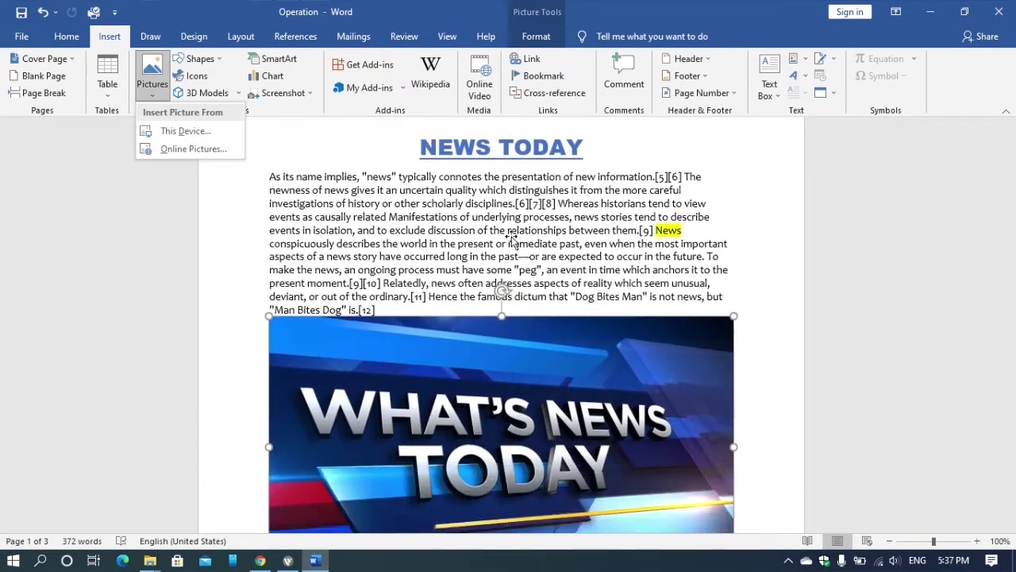
scroll(508, 262, "down", 3)
scroll(522, 274, "down", 5)
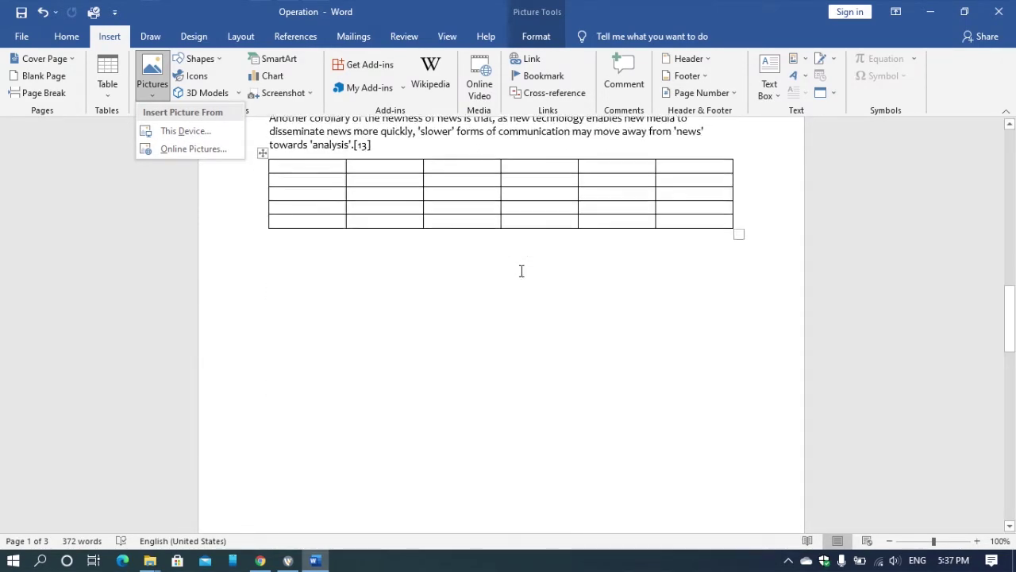
- Insert a Radial Cycle SmartArt graphic from the Cycle category before "present moment" in the repeated news paragraph
left_click(737, 211)
scroll(729, 209, "up", 8)
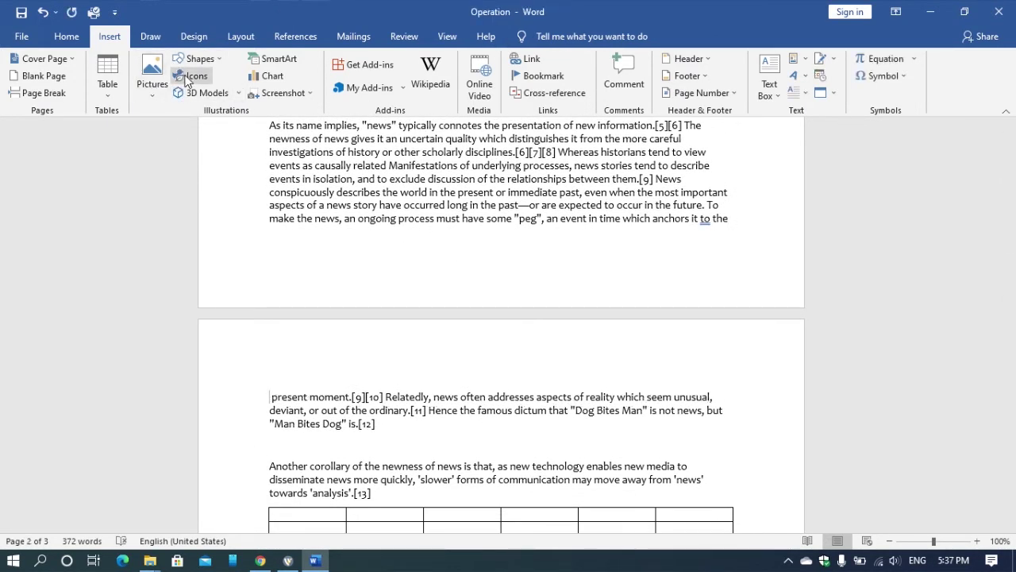
left_click(215, 59)
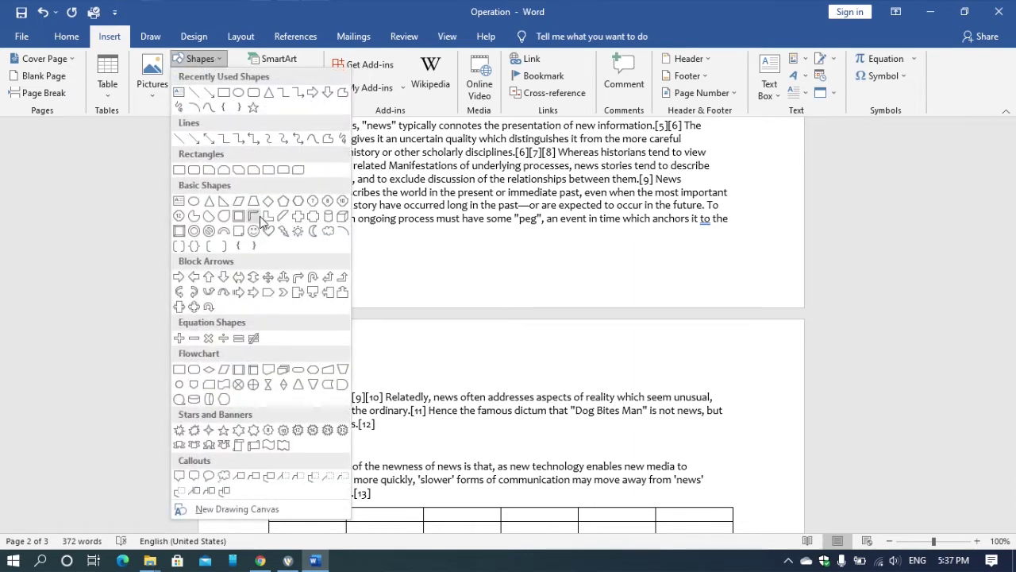
left_click(269, 54)
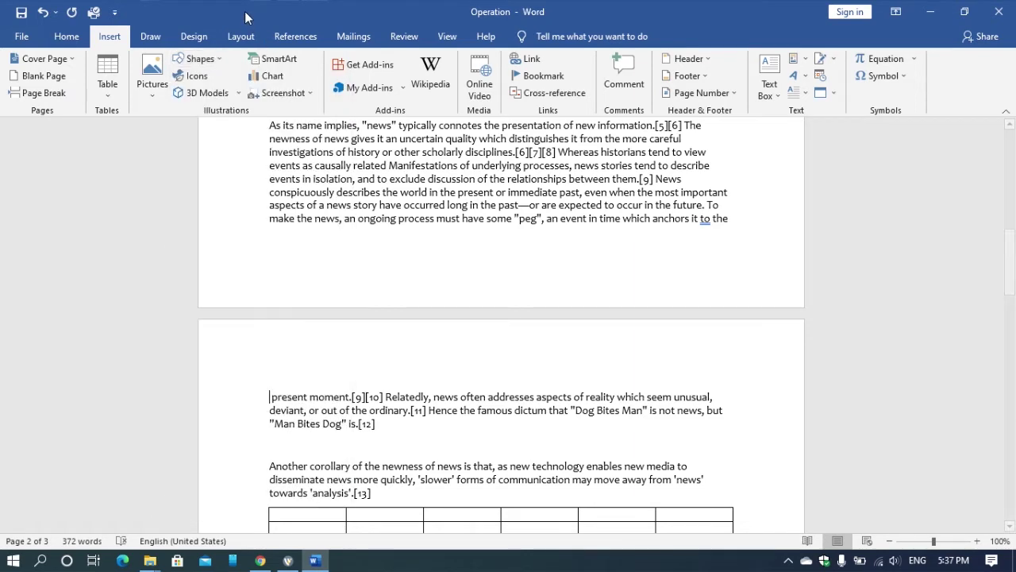
left_click(266, 63)
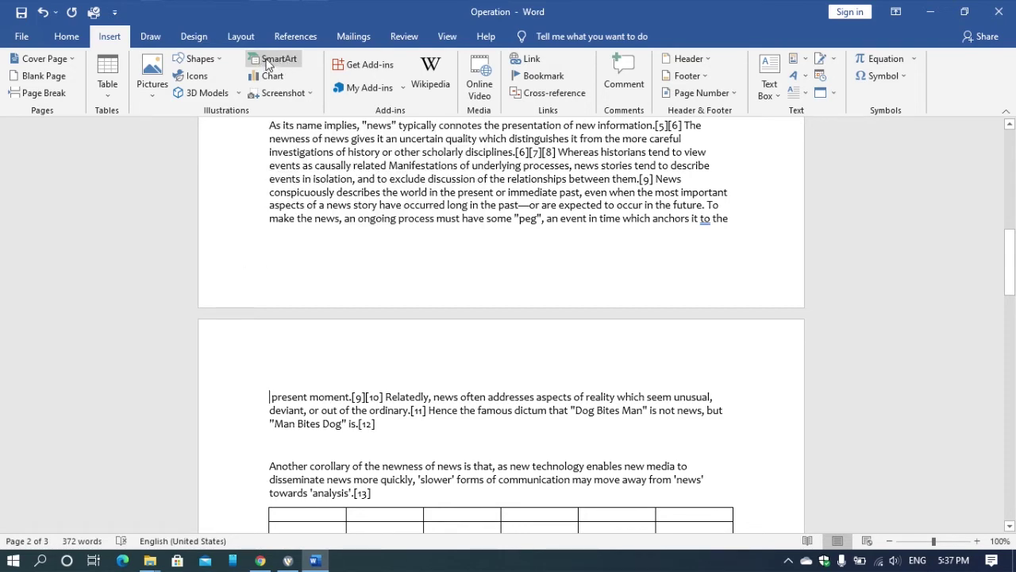
scroll(480, 292, "down", 3)
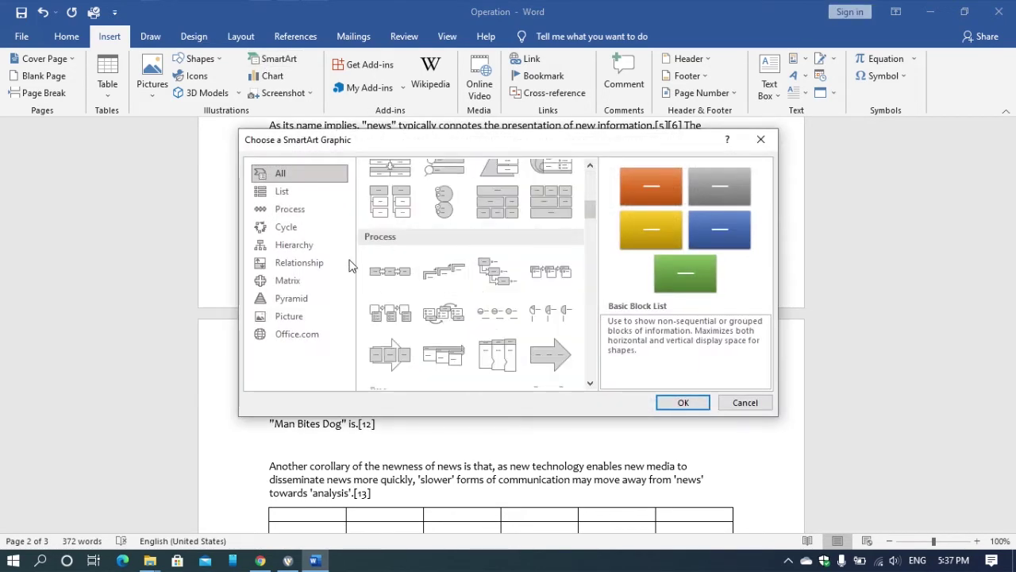
left_click(287, 227)
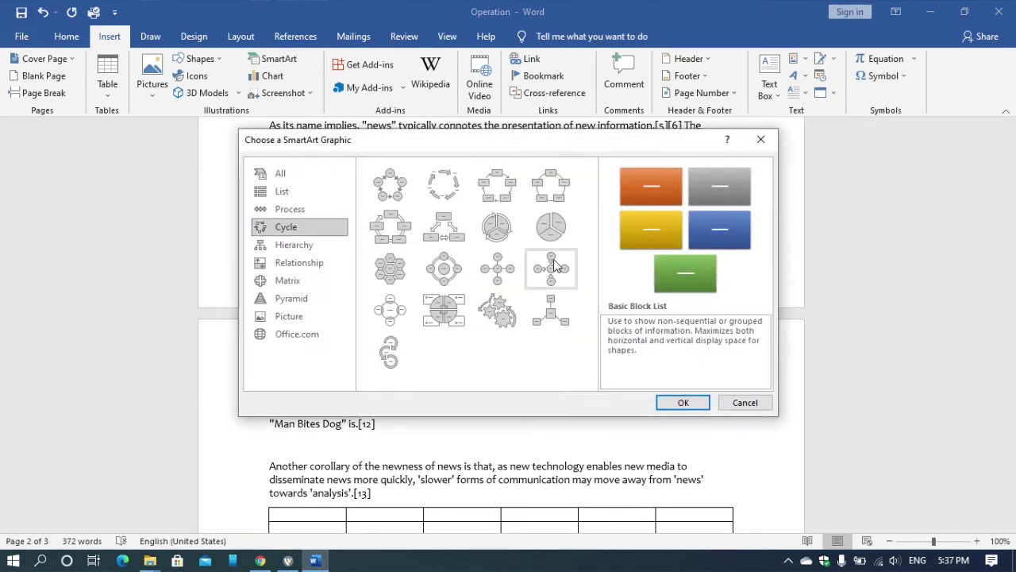
left_click(440, 267)
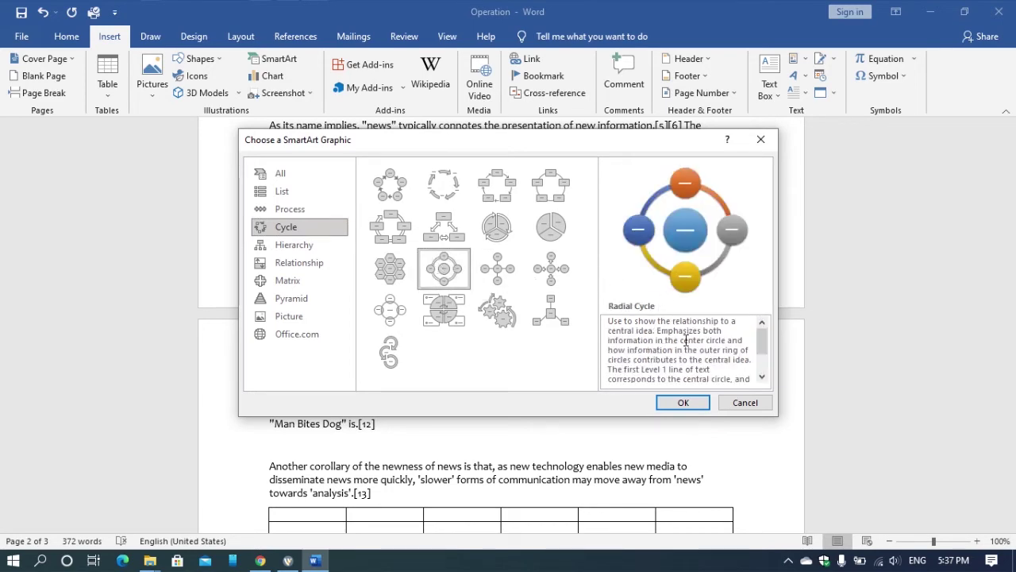
left_click(682, 402)
scroll(576, 288, "up", 5)
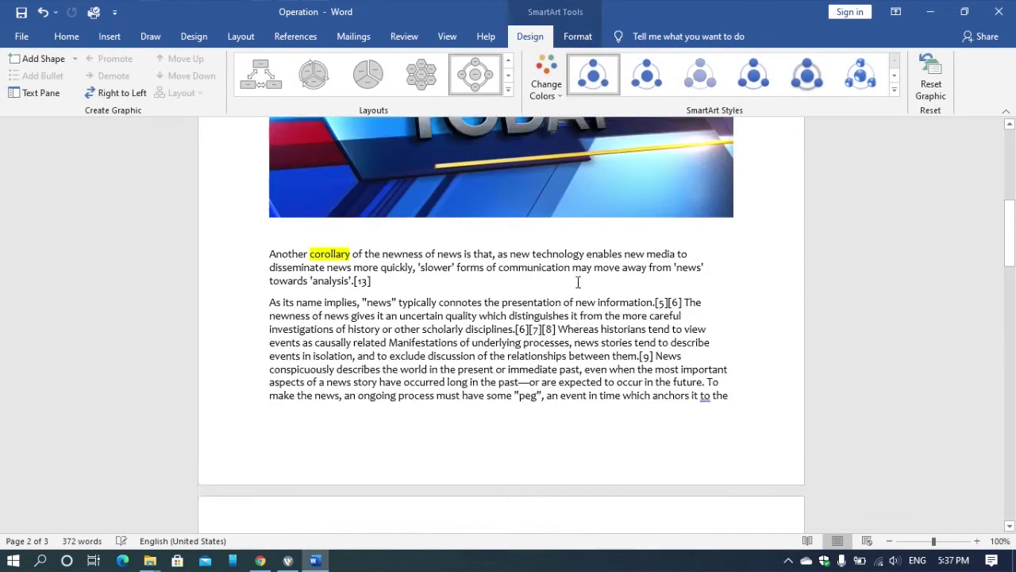
- Label the uppermost outer circle of the radial cycle SmartArt "Monday" and select the outer circle to its right
scroll(578, 283, "down", 5)
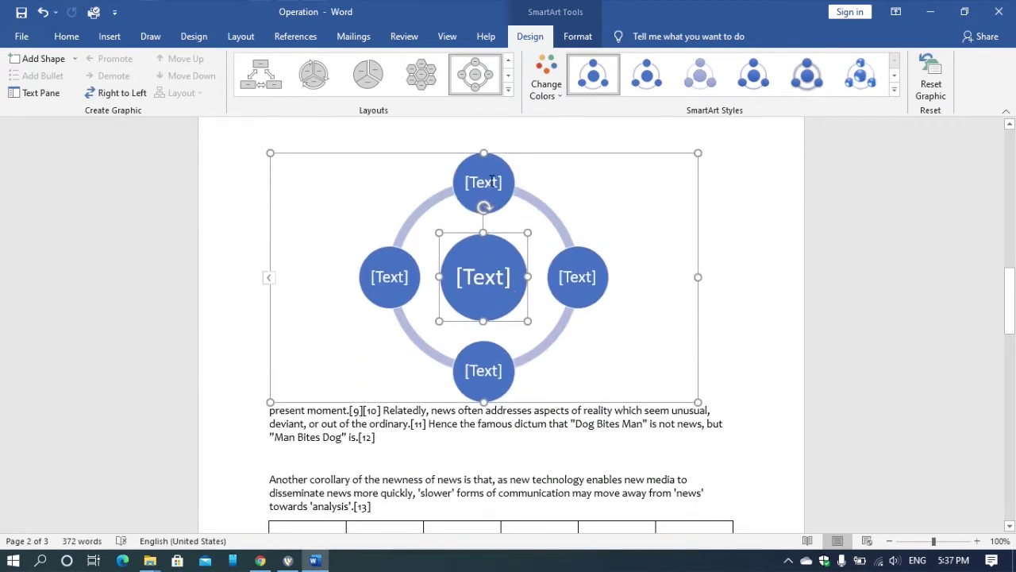
left_click(492, 181)
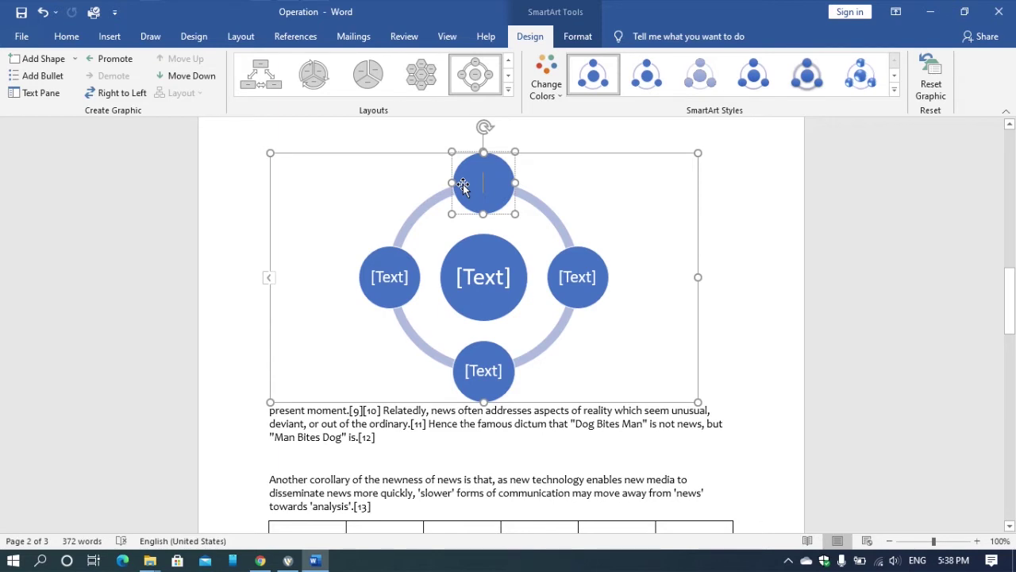
type("Mo")
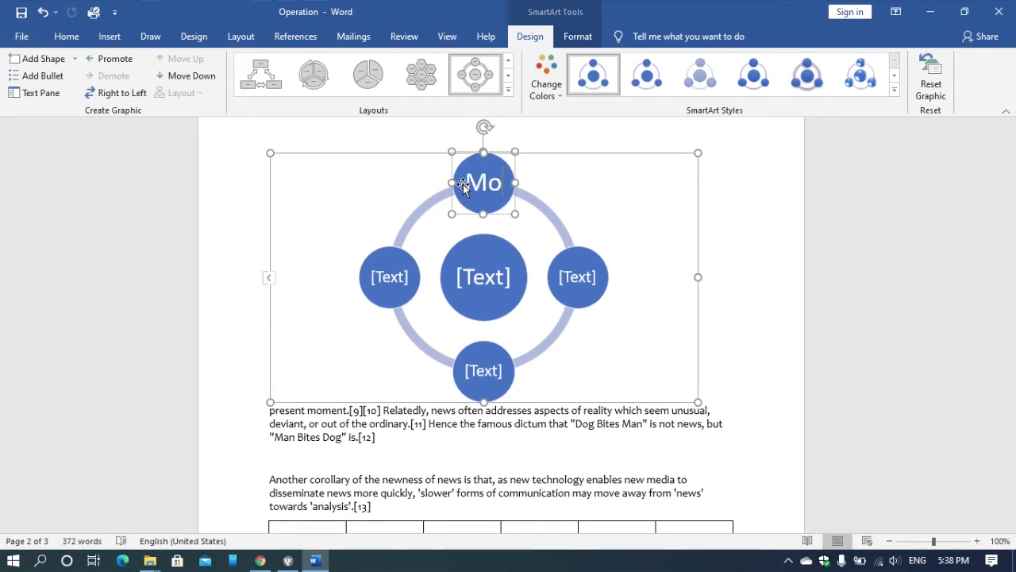
type("nda")
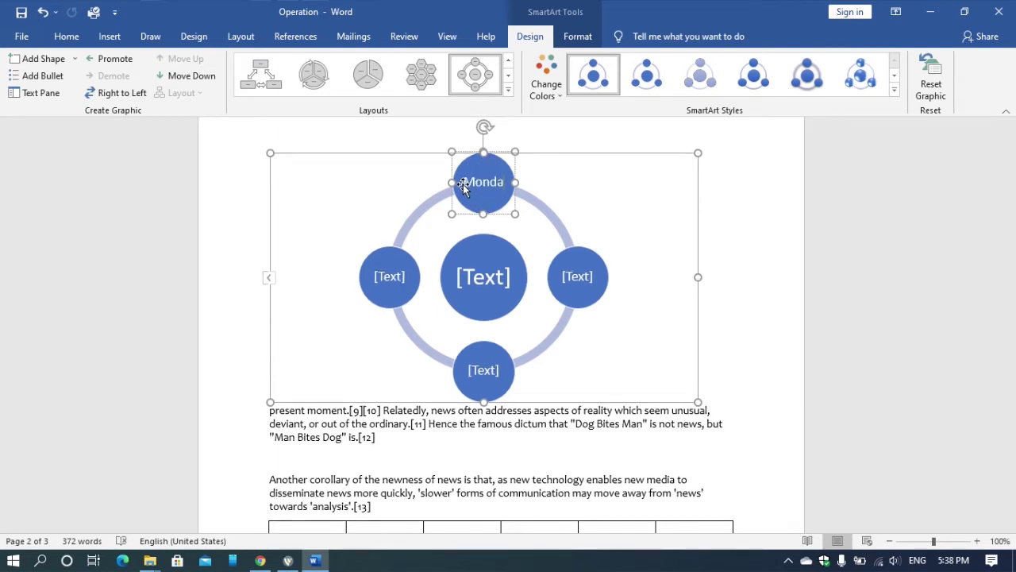
type("y")
left_click(577, 271)
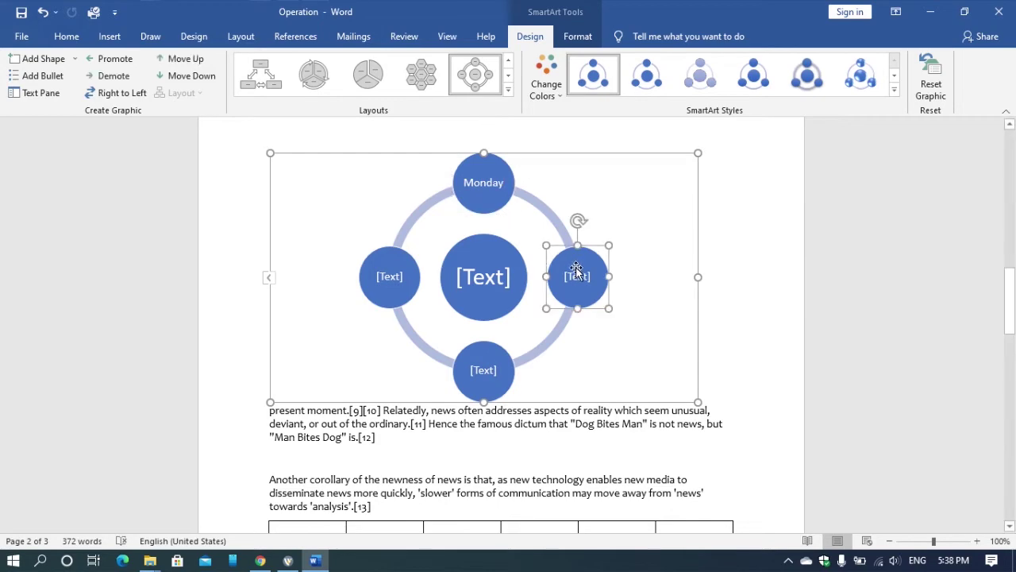
- Add Plain Number 1 page numbers at the bottom of the pages and leave footer editing
scroll(547, 270, "up", 15)
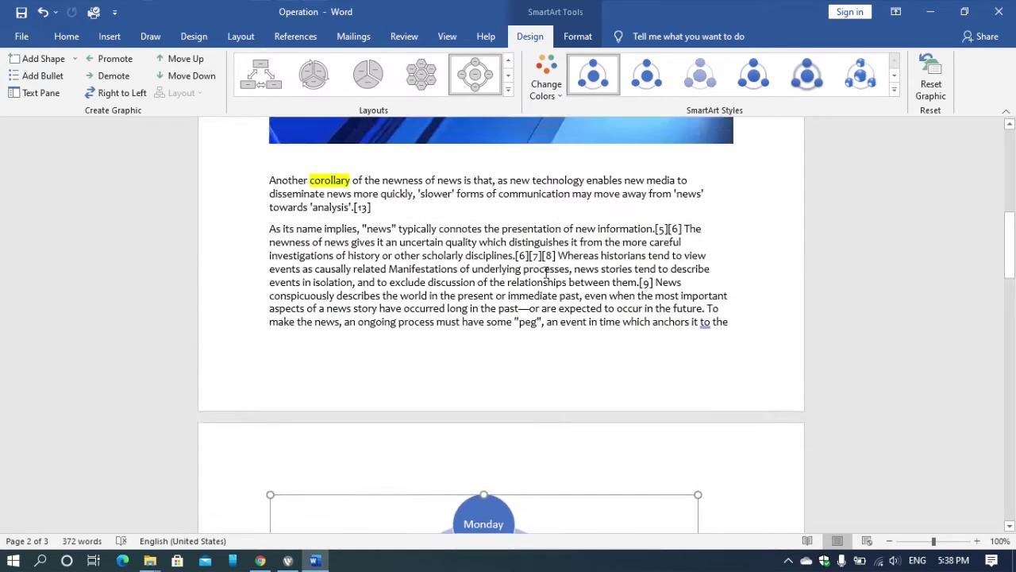
left_click(109, 36)
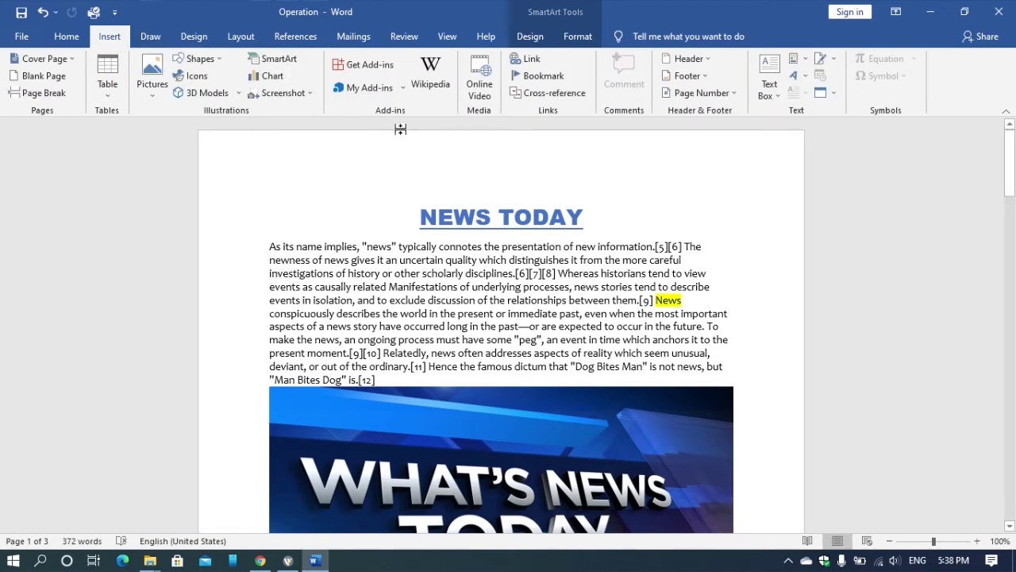
left_click(695, 93)
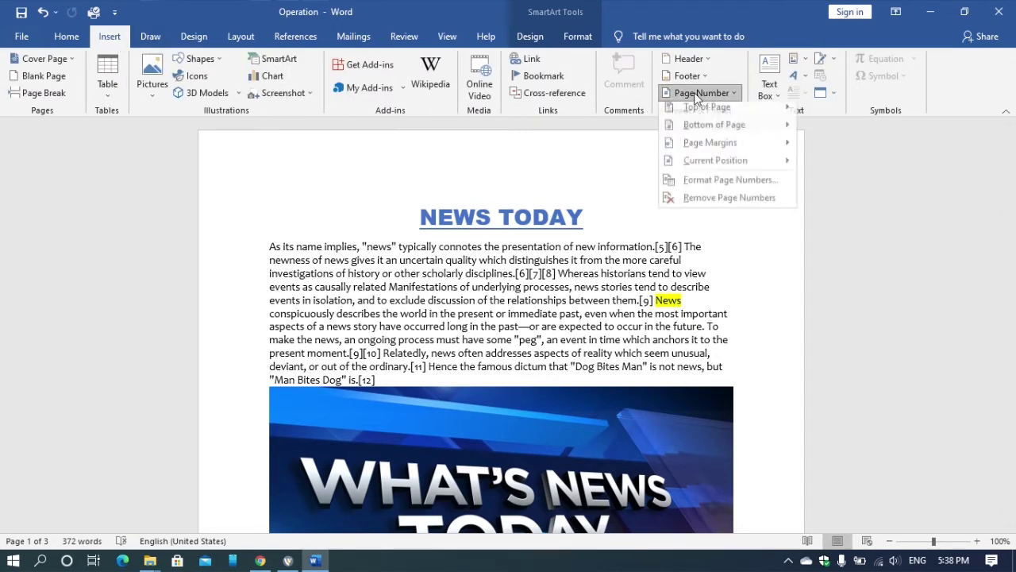
mouse_move(714, 130)
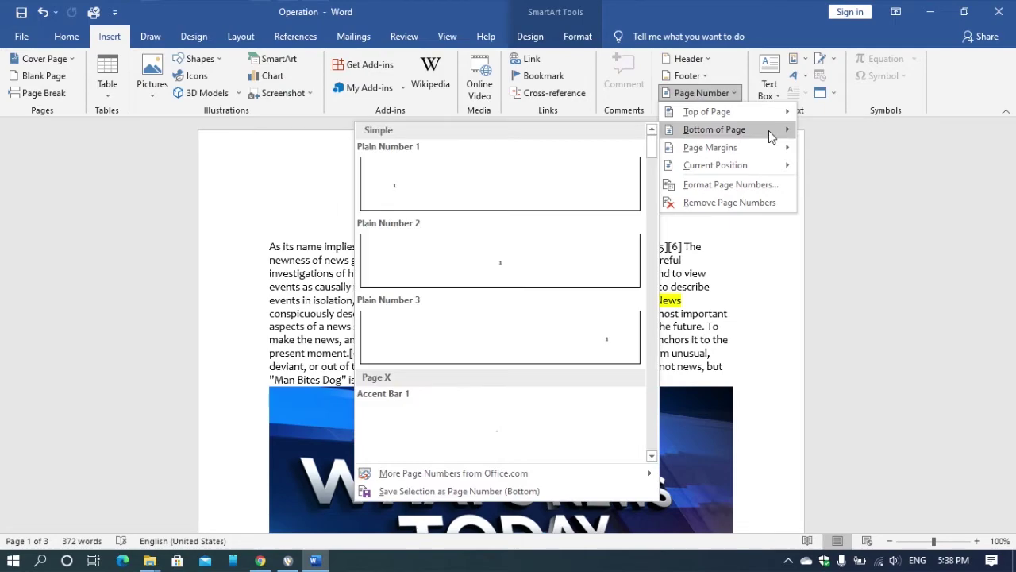
left_click(476, 195)
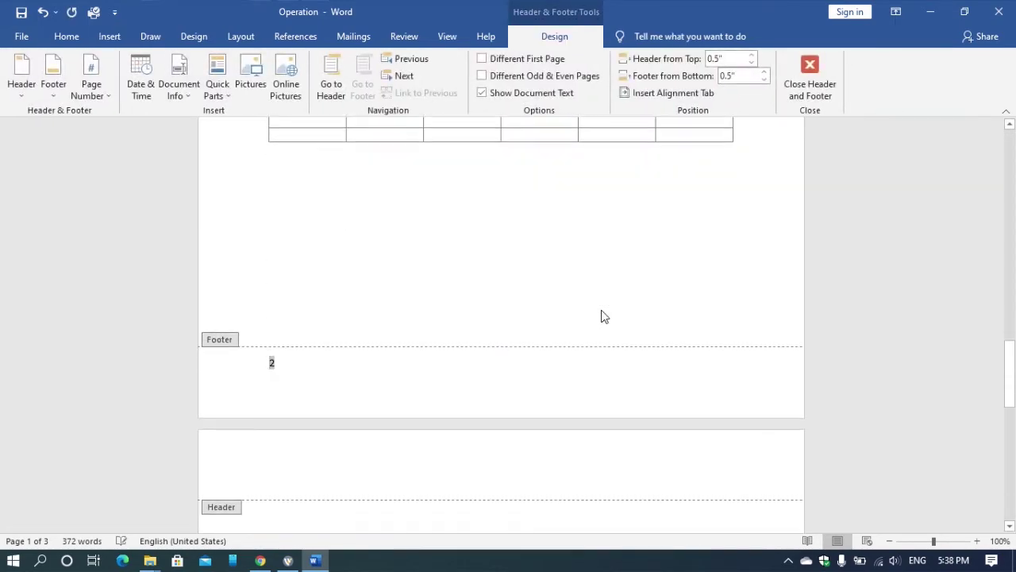
left_click(809, 84)
scroll(585, 272, "up", 10)
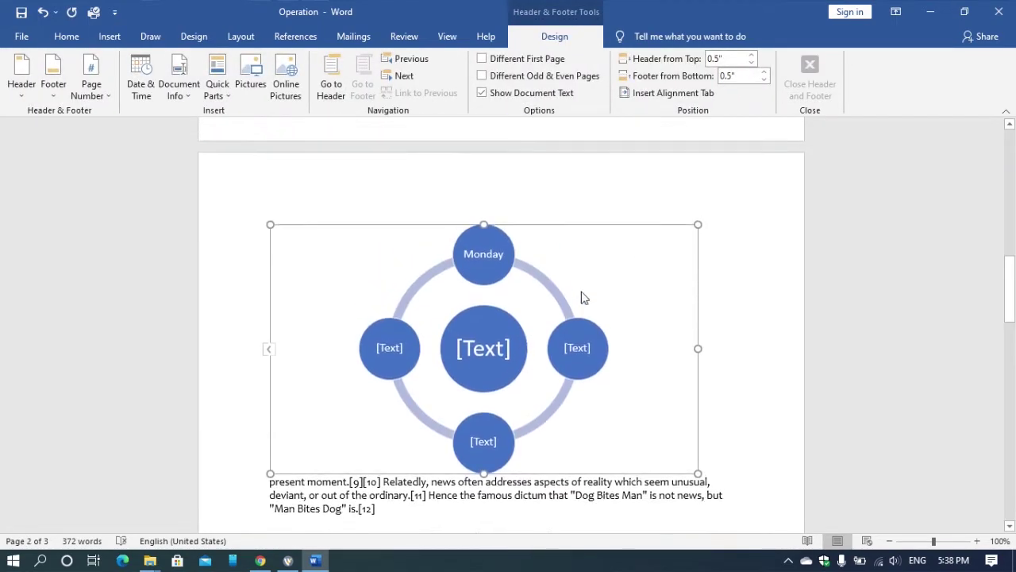
scroll(585, 273, "up", 2)
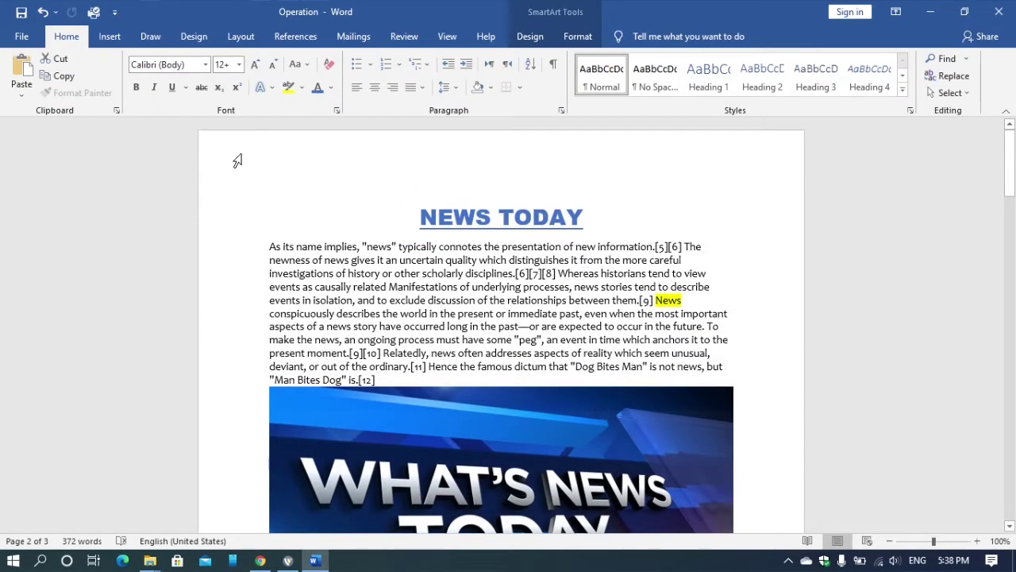
left_click(109, 37)
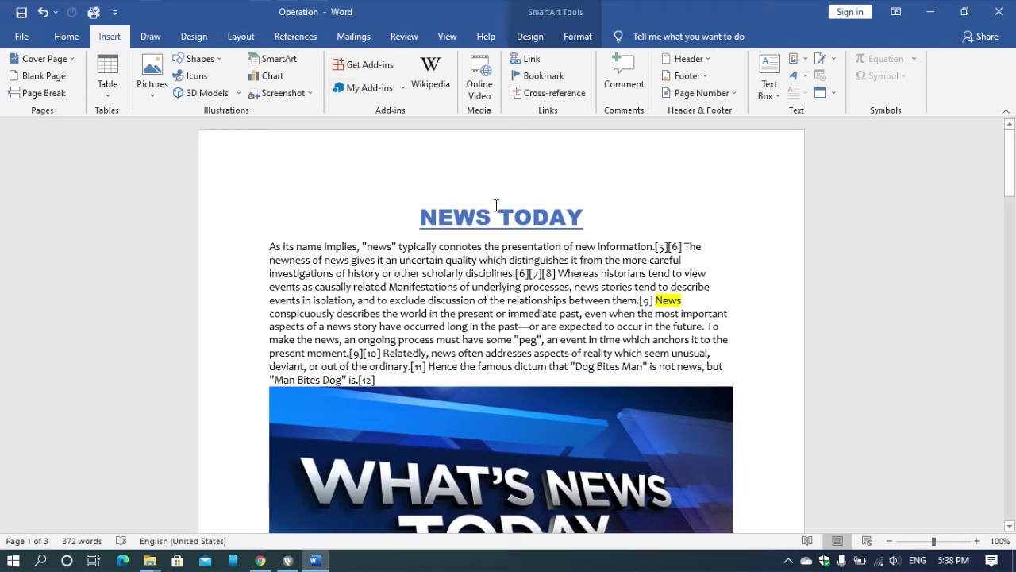
scroll(453, 190, "down", 5)
key("ctrl+z")
key("ctrl+z")
key("ctrl+z")
key("ctrl+z")
scroll(453, 179, "down", 2)
scroll(442, 177, "up", 2)
scroll(443, 177, "down", 2)
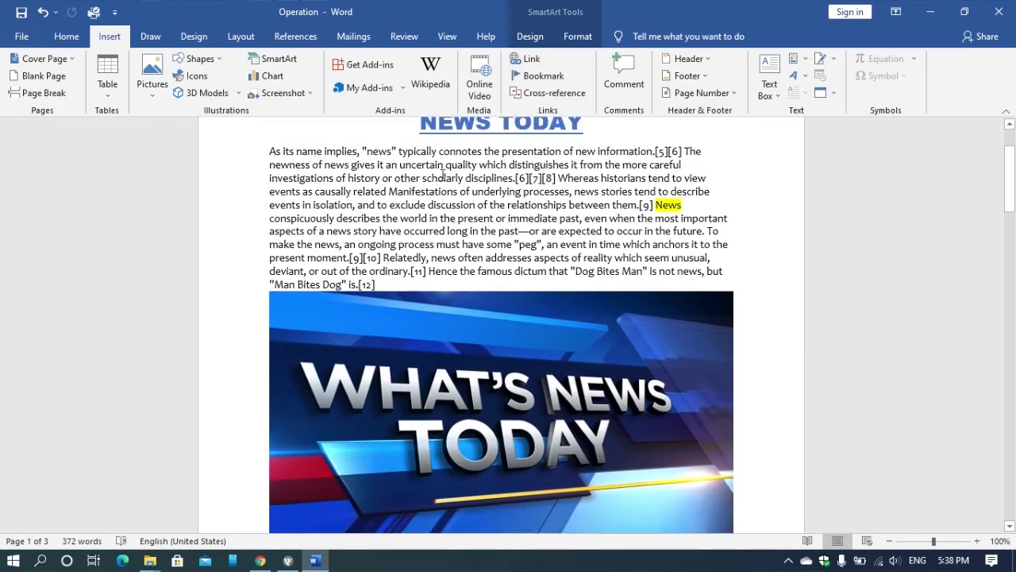
scroll(442, 177, "up", 3)
- Add a custom diagonal, semitransparent text watermark reading "ASAP" in Calibri with the gray theme color
left_click(199, 37)
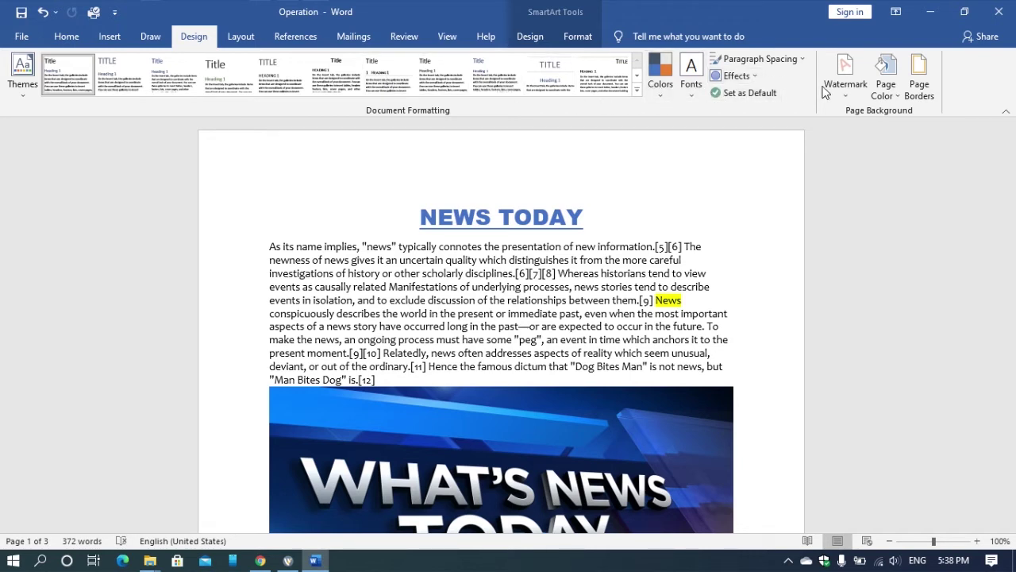
left_click(855, 97)
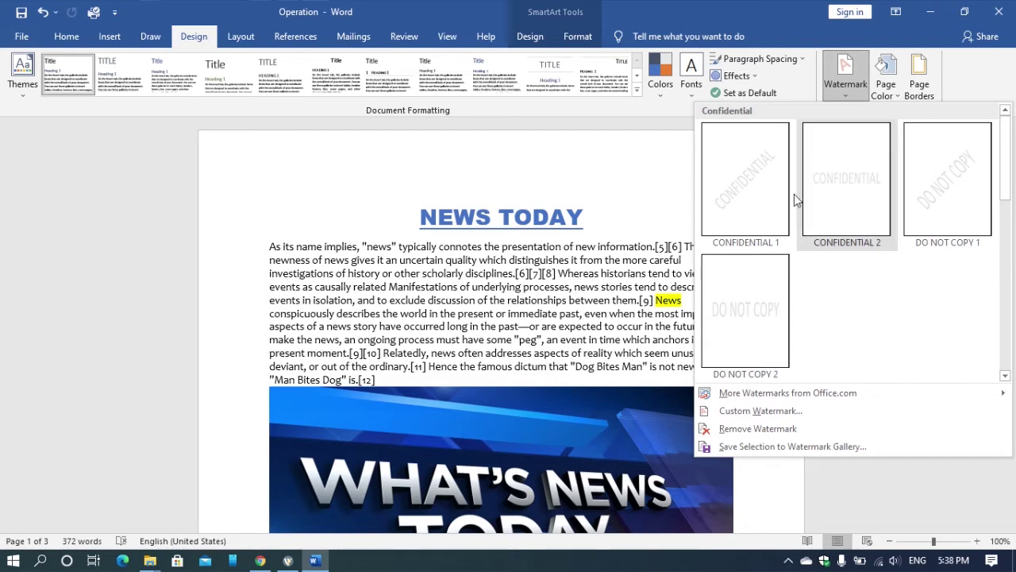
left_click(781, 410)
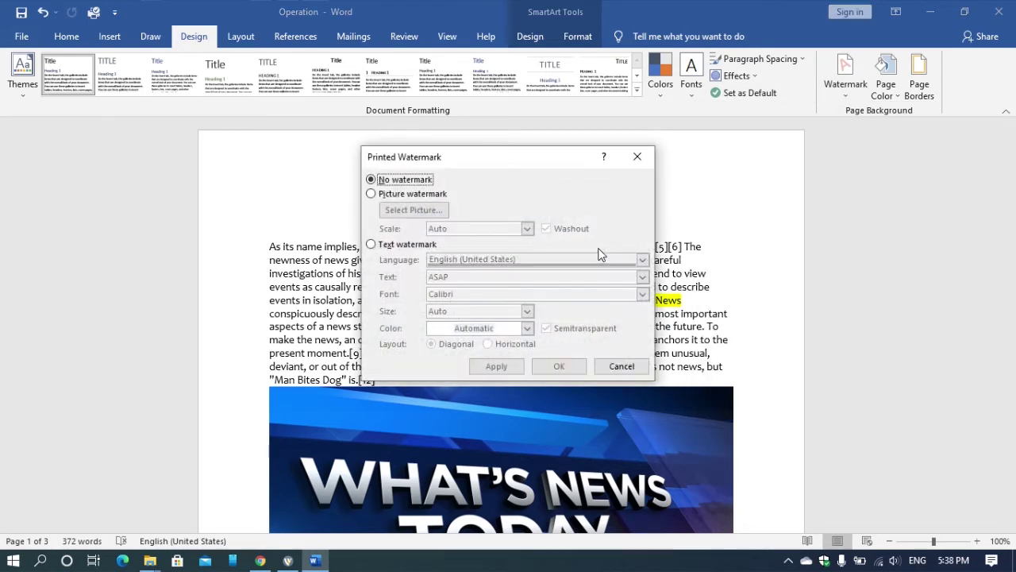
left_click(380, 246)
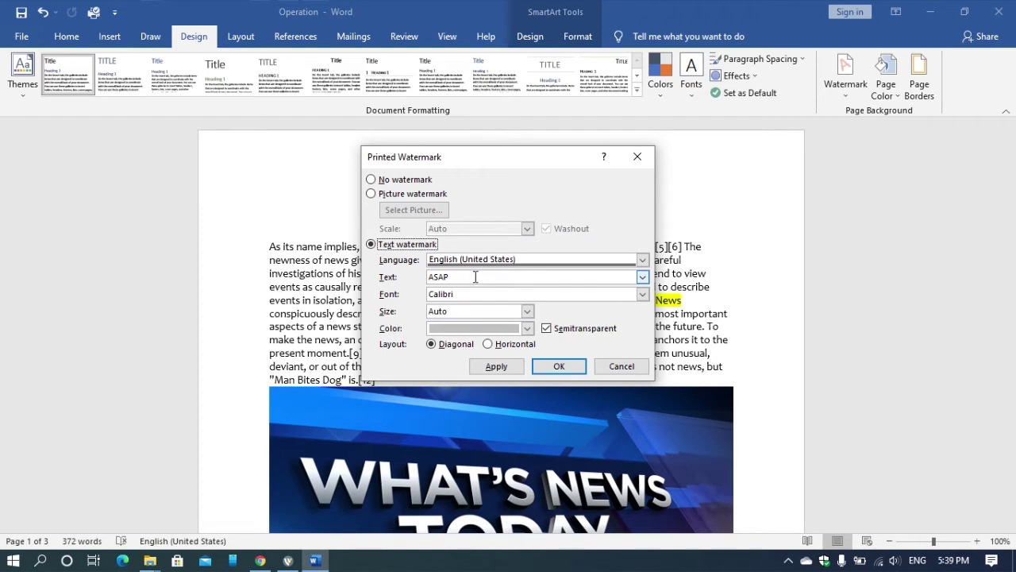
left_click(527, 329)
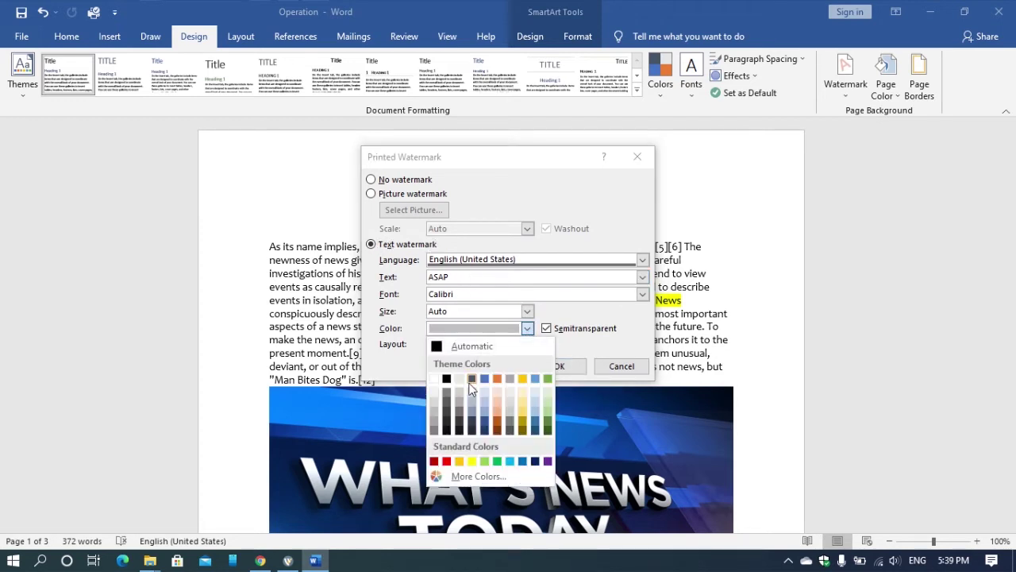
left_click(510, 378)
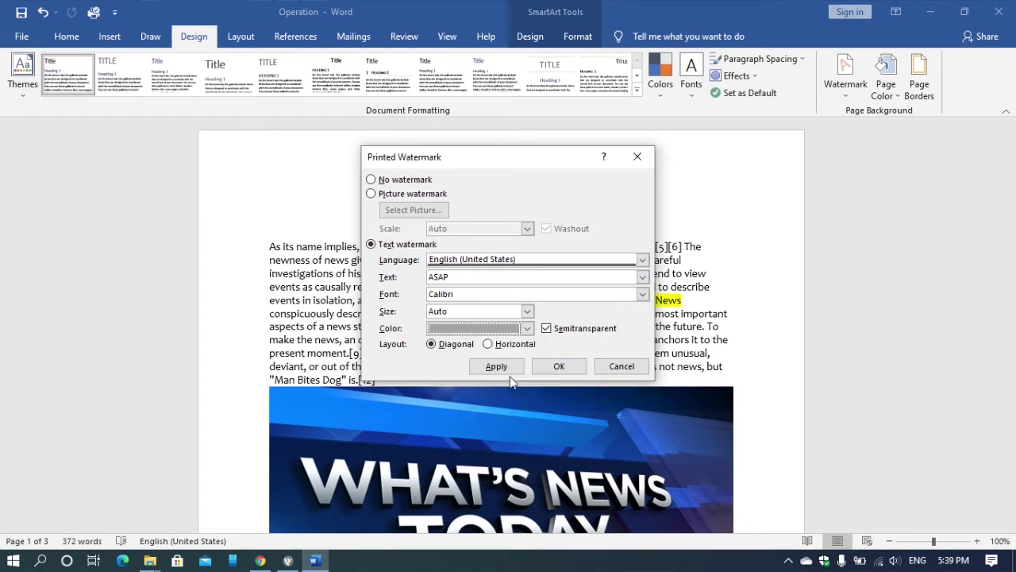
left_click(558, 365)
- Check the watermark across the pages and set the page color to a light blue theme color
scroll(548, 297, "down", 20)
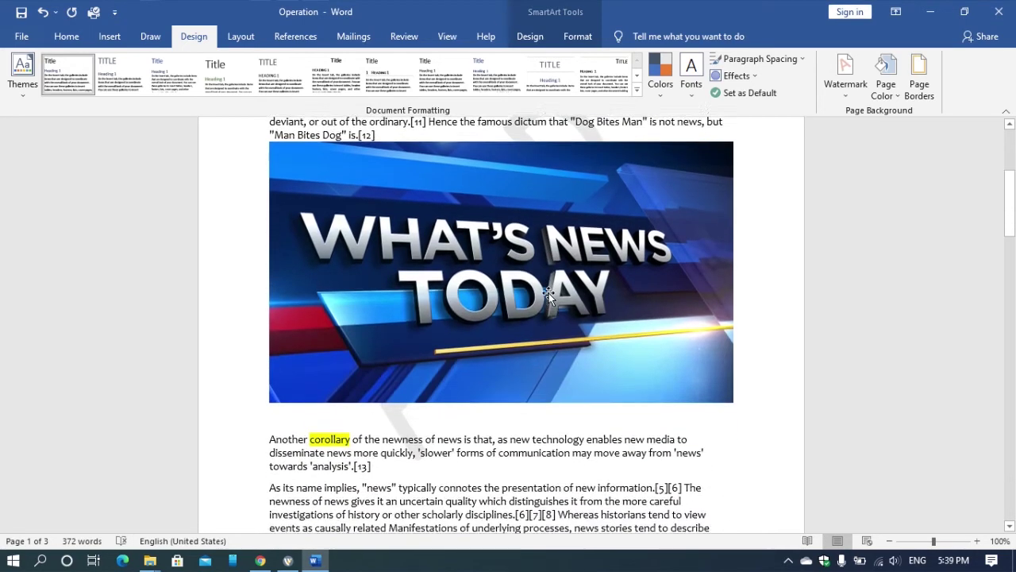
scroll(551, 292, "down", 5)
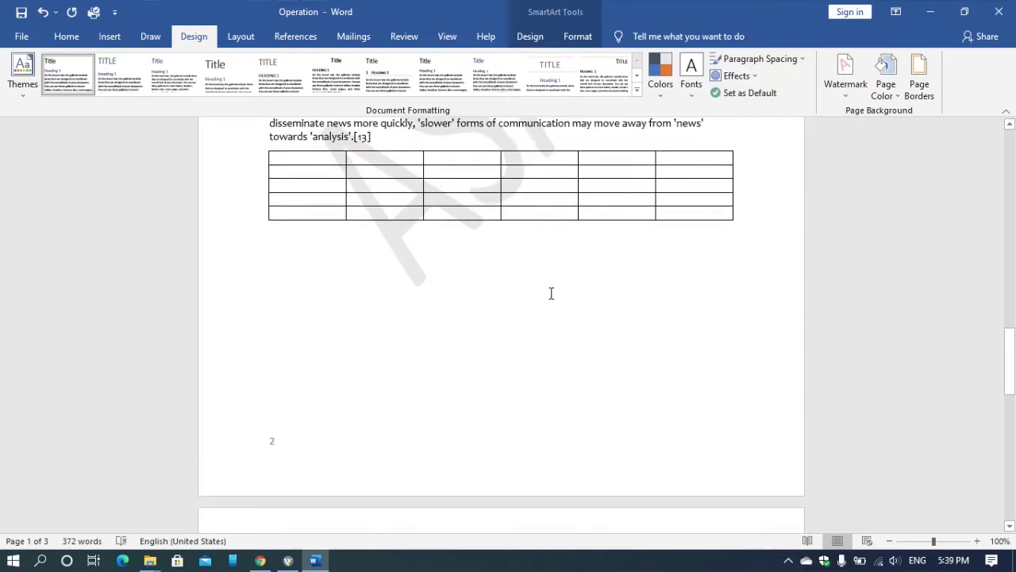
scroll(548, 290, "up", 12)
scroll(520, 279, "up", 10)
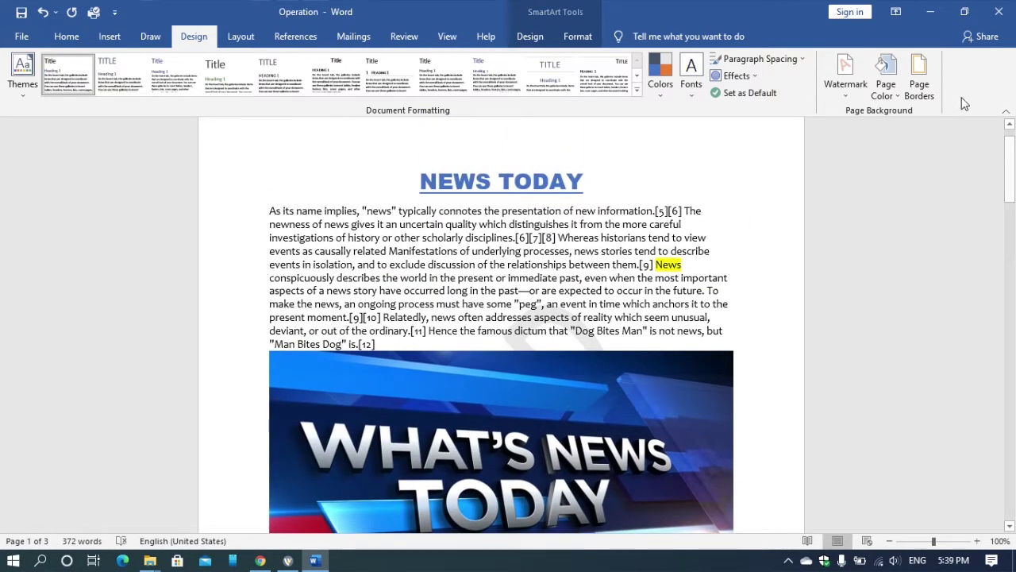
left_click(897, 93)
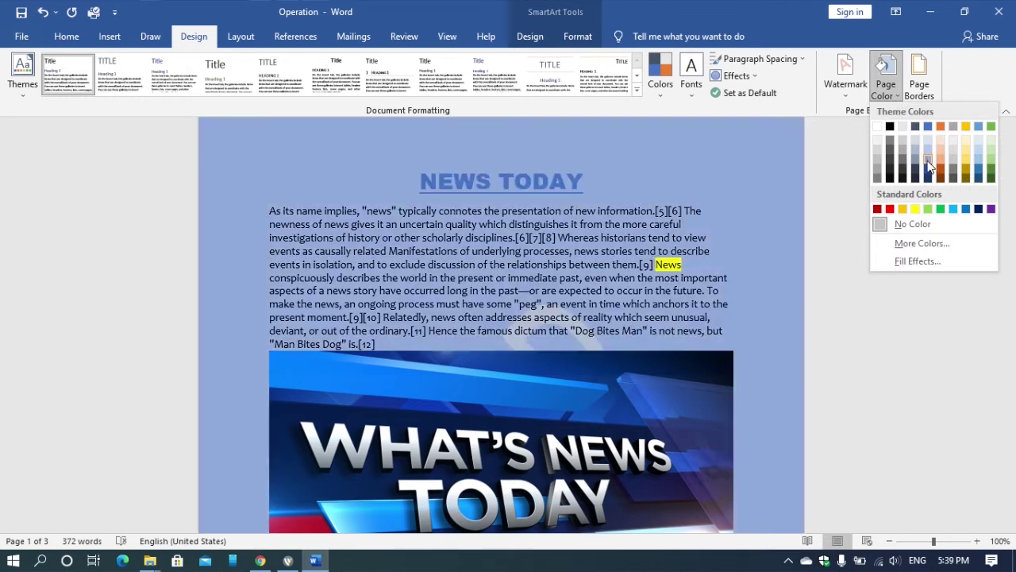
left_click(926, 164)
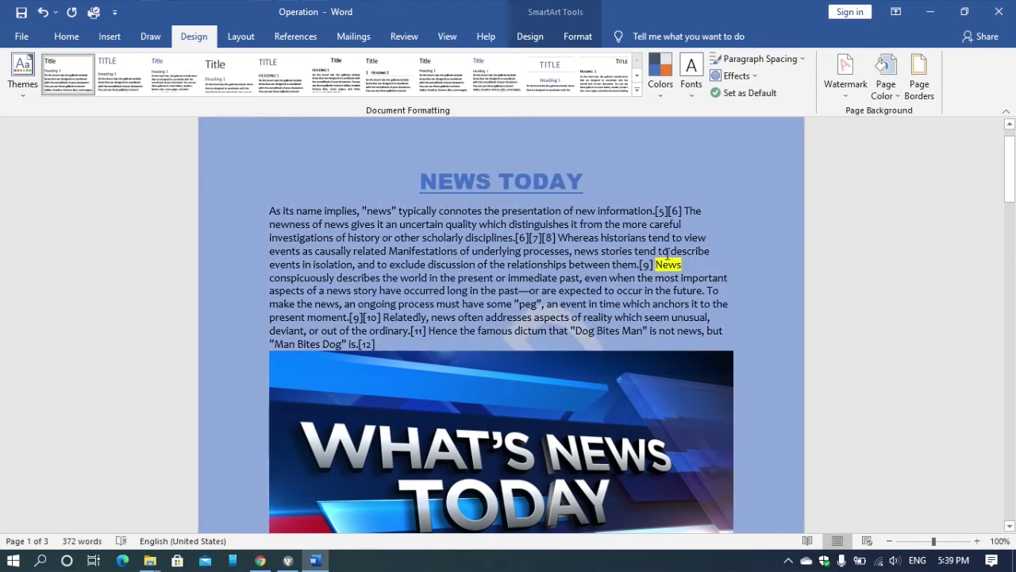
- Set up a whole-document Box page border with a multi-line style, 3 pt wide
scroll(702, 264, "down", 15)
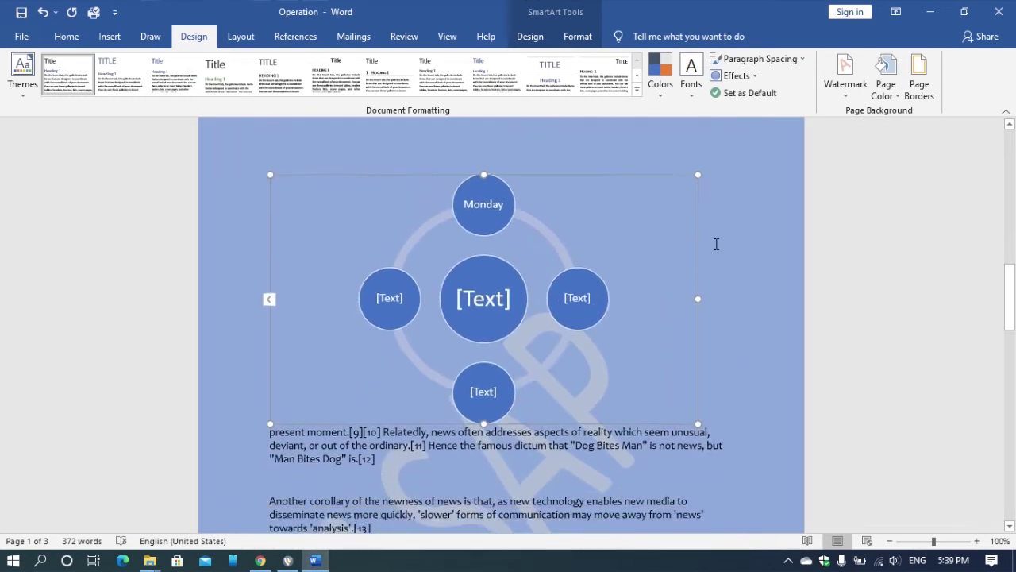
scroll(716, 244, "up", 10)
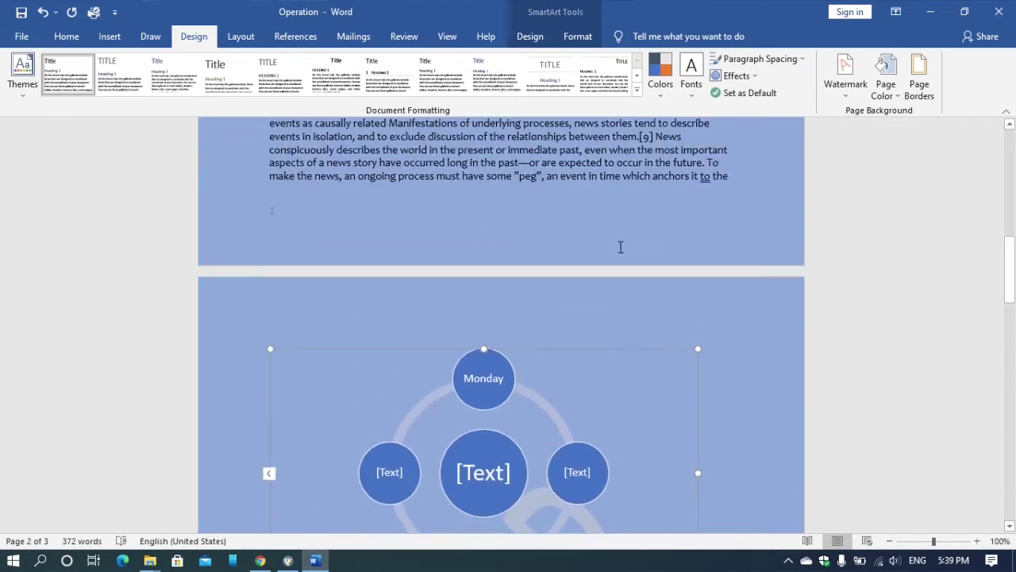
scroll(624, 246, "up", 5)
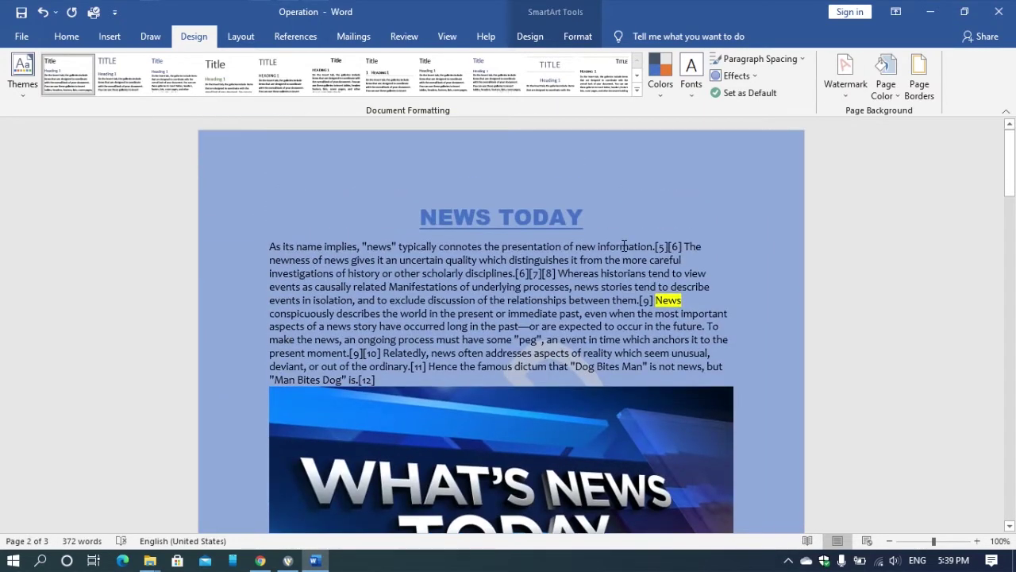
left_click(921, 88)
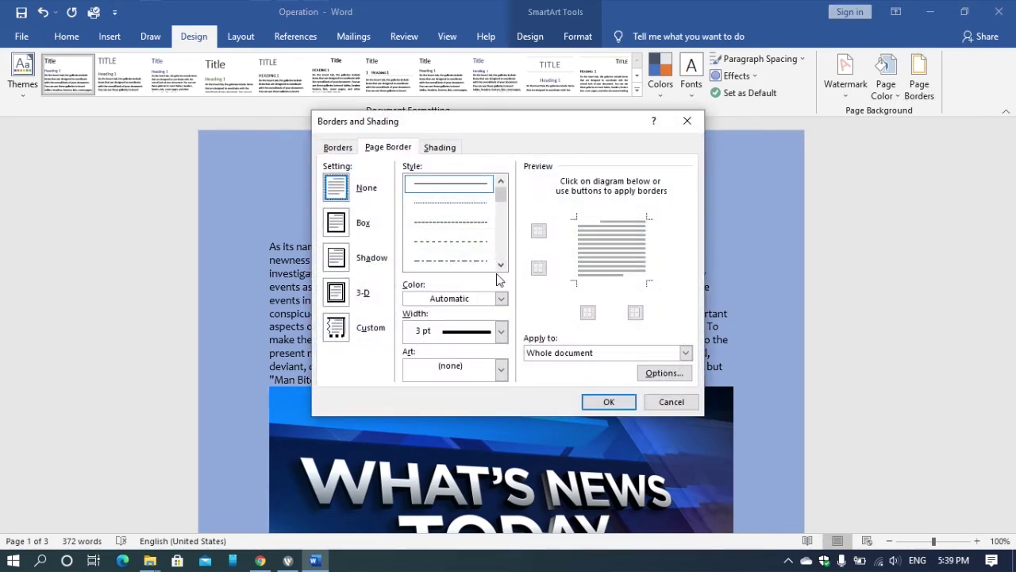
left_click_drag(501, 195, 503, 224)
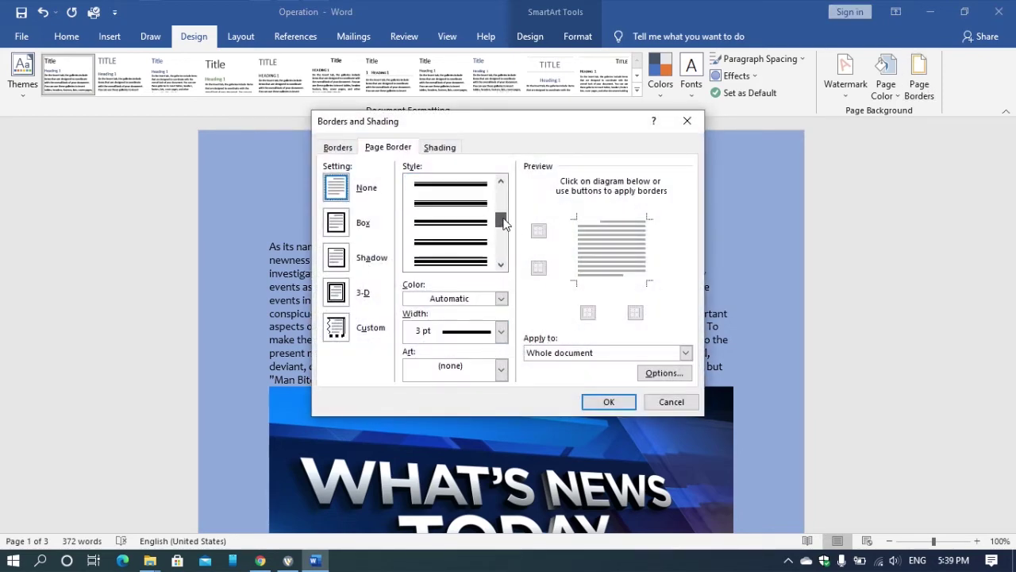
left_click(472, 262)
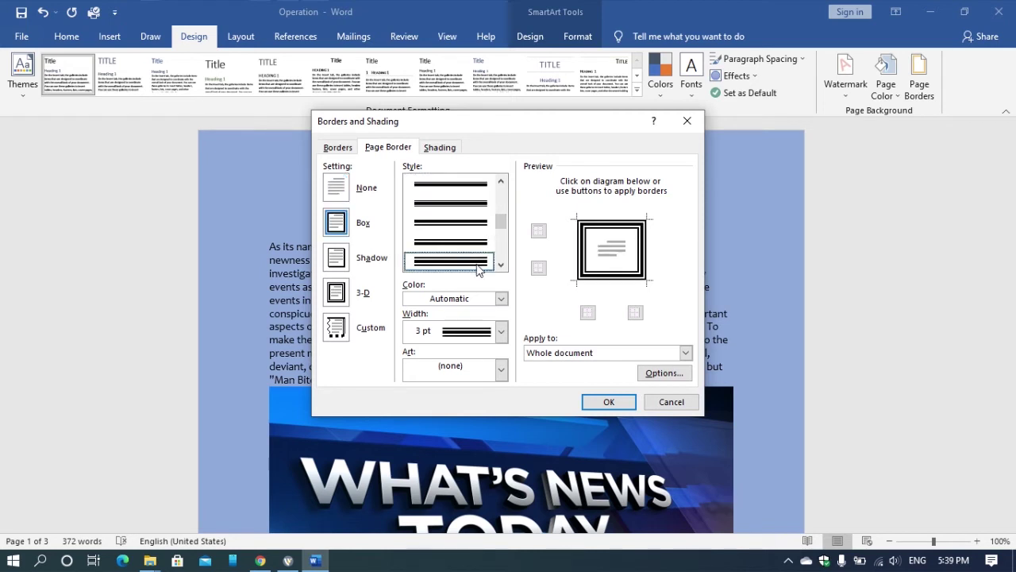
left_click(586, 312)
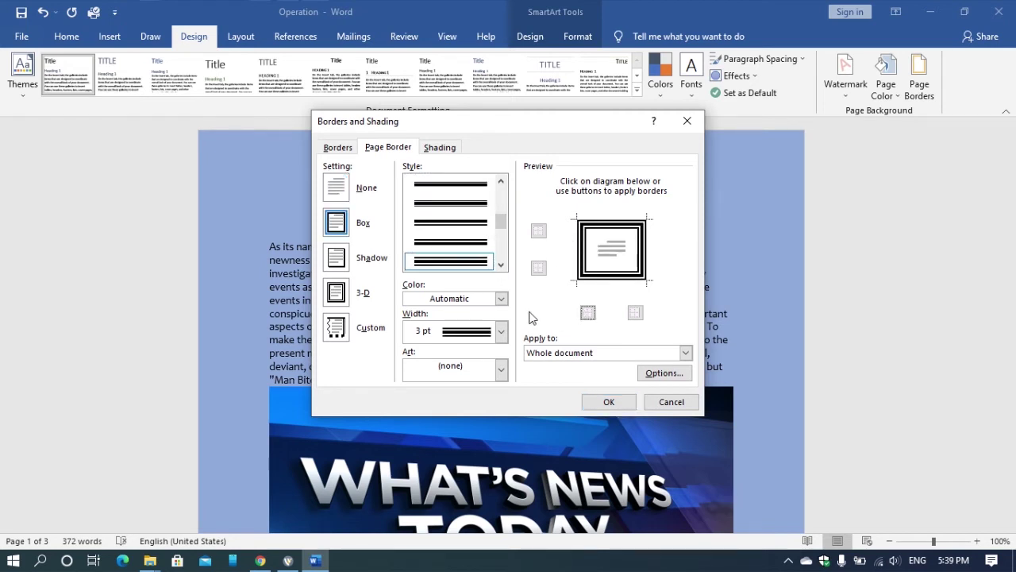
- Try the thin triple, double, single solid and dashed line styles for the page border
left_click(451, 202)
left_click(448, 200)
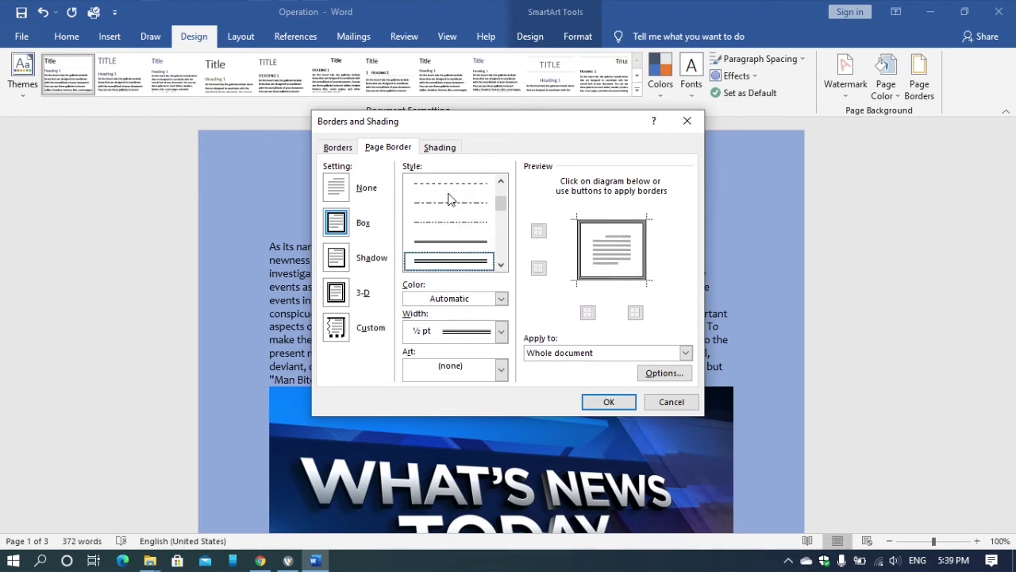
left_click(539, 269)
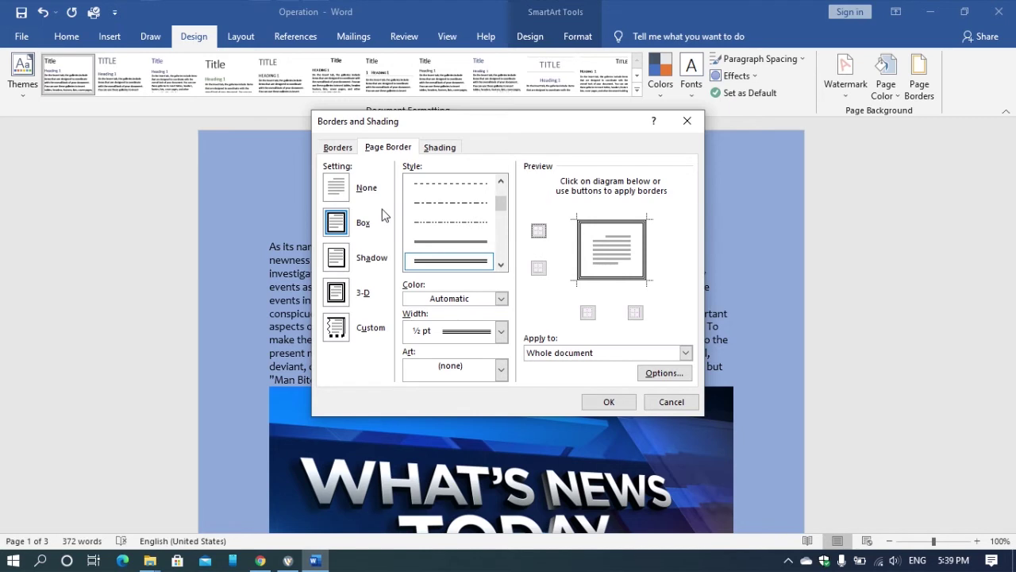
left_click(351, 195)
left_click(449, 242)
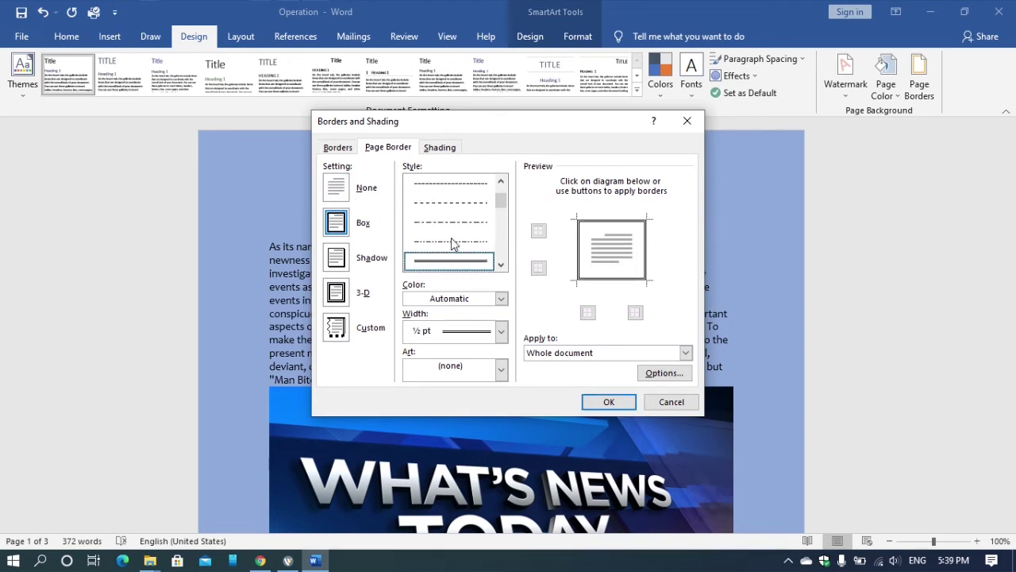
scroll(452, 242, "up", 1)
left_click(466, 191)
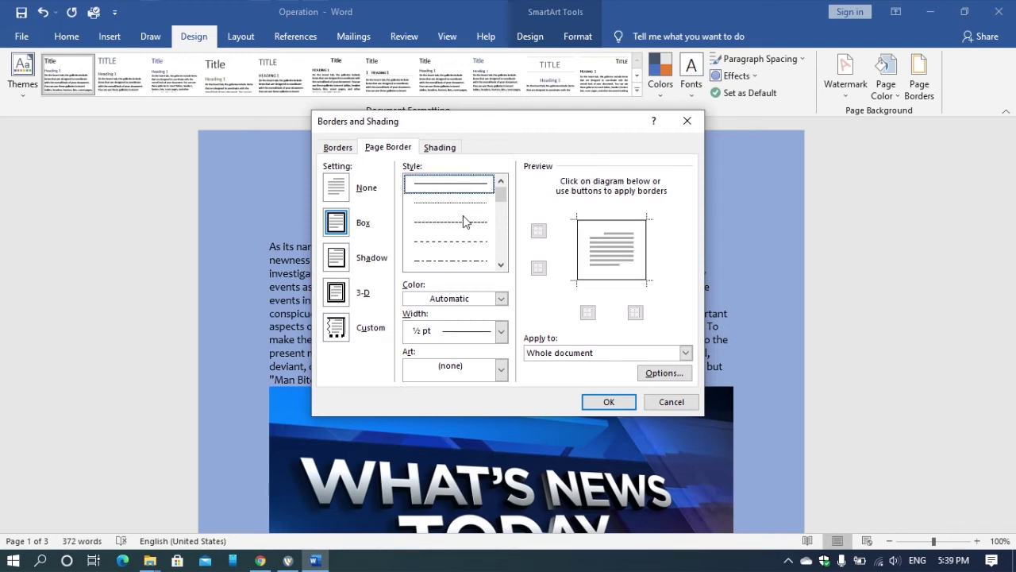
left_click(466, 246)
- Choose a combined thick-and-thin line style for the Box page border and apply it to the whole document
scroll(467, 248, "down", 2)
left_click(447, 250)
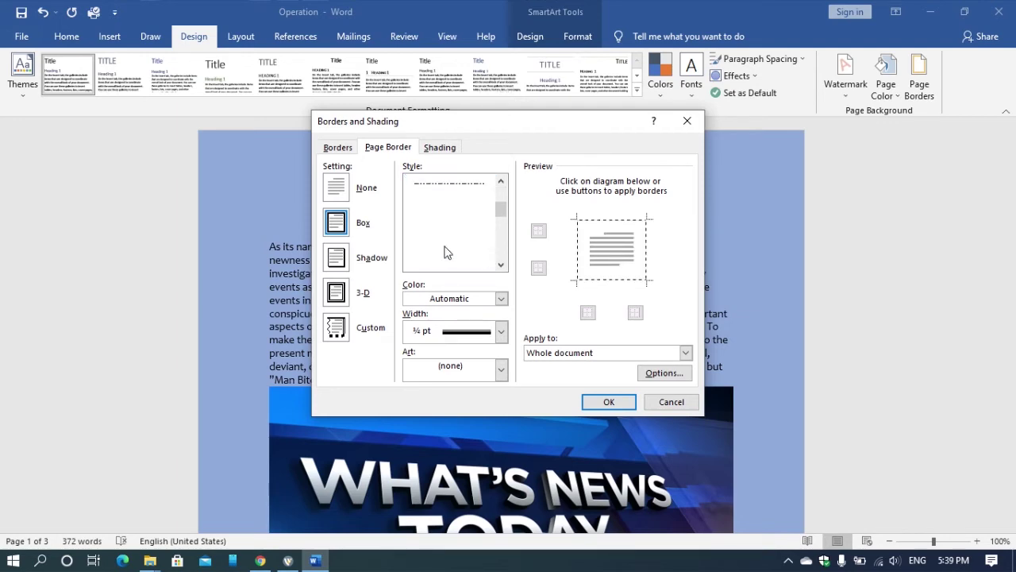
left_click(608, 402)
- Examine the new page border on all pages of the document
scroll(581, 308, "down", 10)
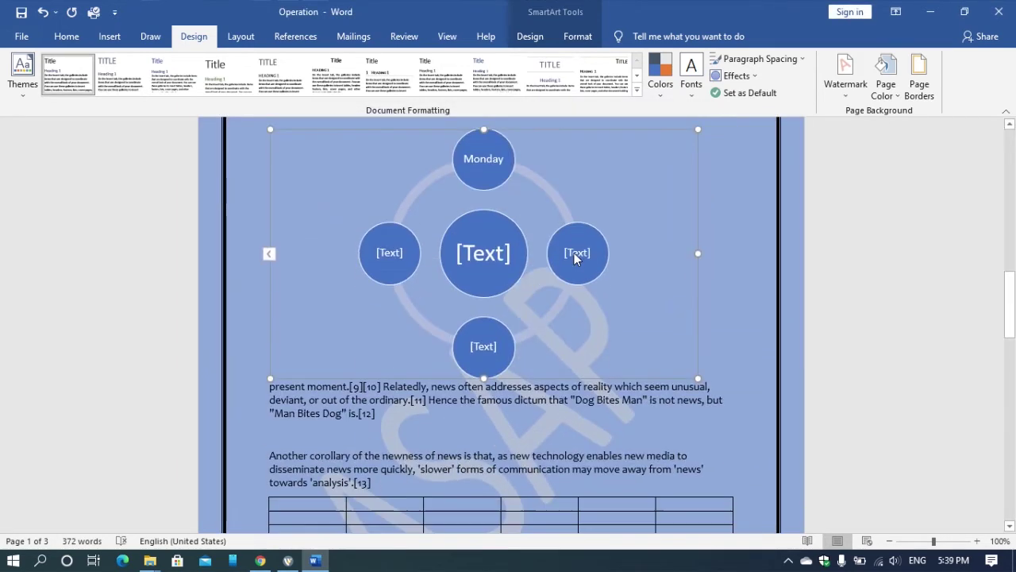
scroll(575, 255, "up", 8)
scroll(577, 250, "up", 10)
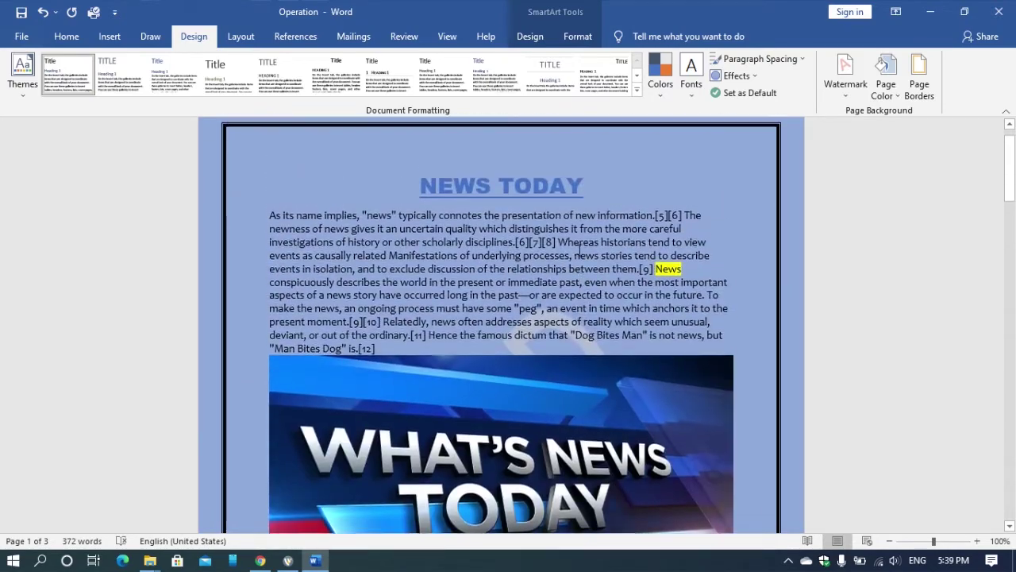
scroll(579, 250, "down", 3)
scroll(579, 249, "down", 8)
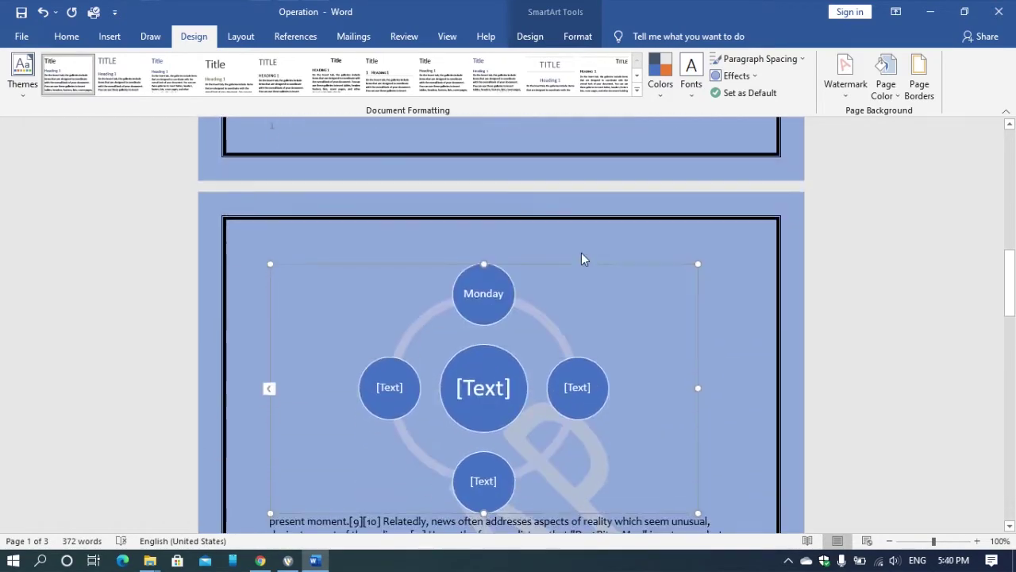
scroll(588, 254, "down", 10)
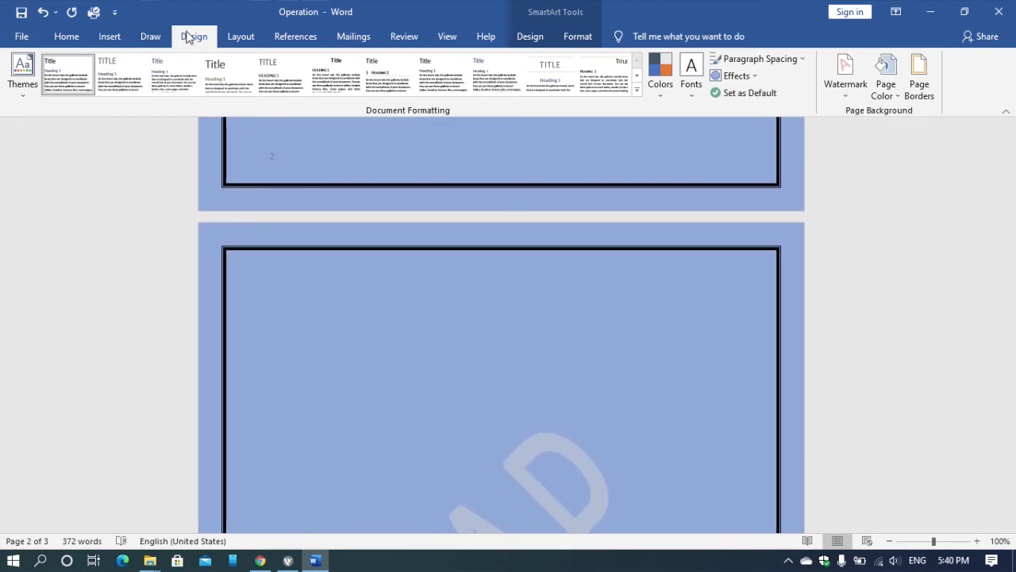
scroll(453, 241, "down", 8)
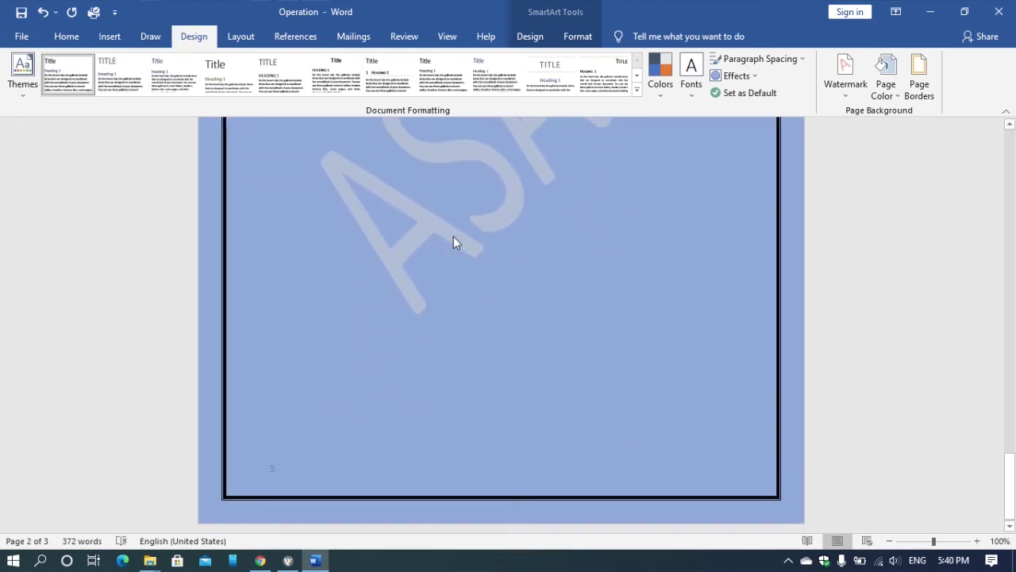
scroll(453, 238, "up", 15)
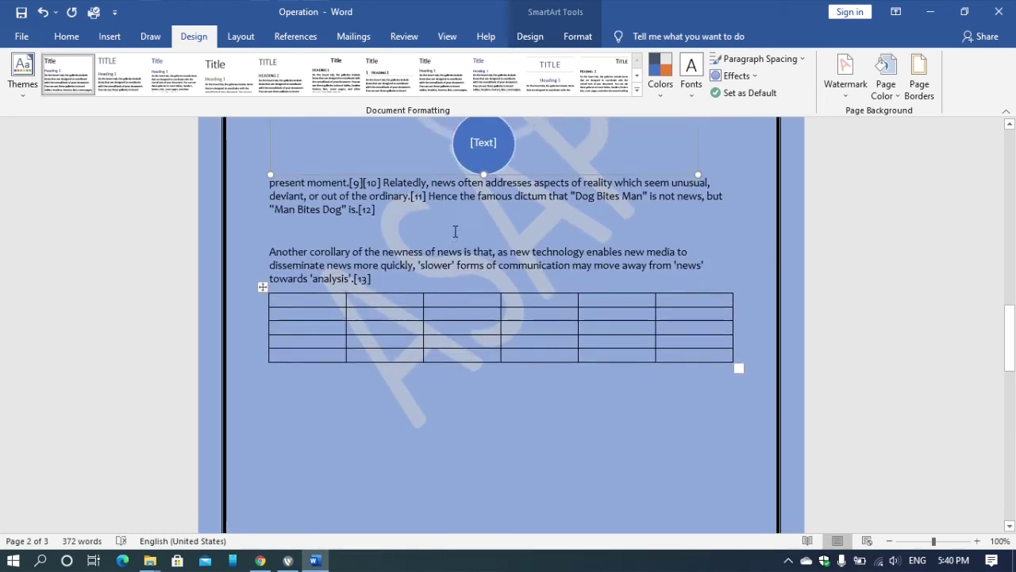
scroll(455, 235, "up", 2)
- Arrange the "As its name implies" text at the end of page 1 in two equal columns with a line between
left_click(240, 36)
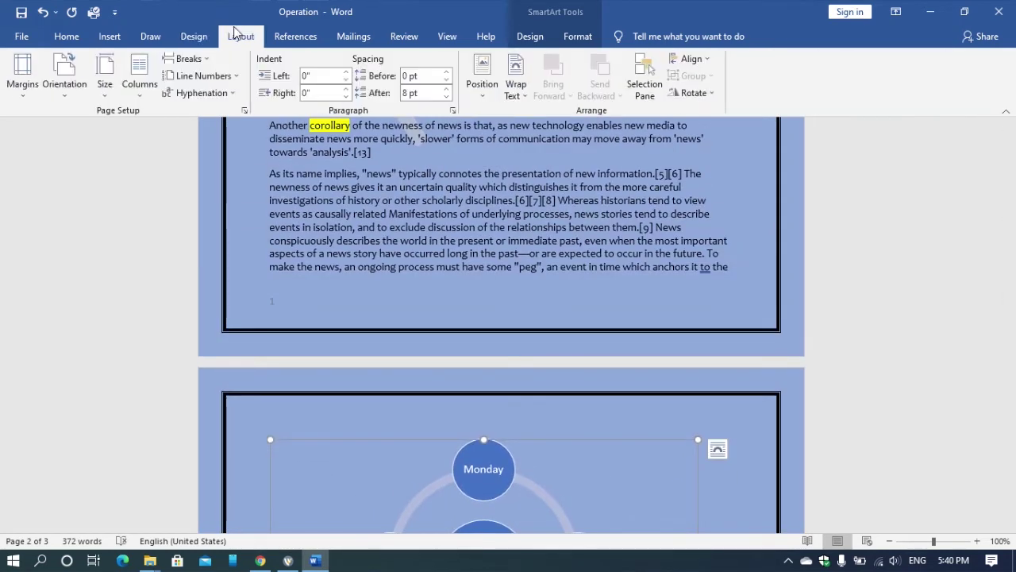
scroll(464, 207, "up", 3)
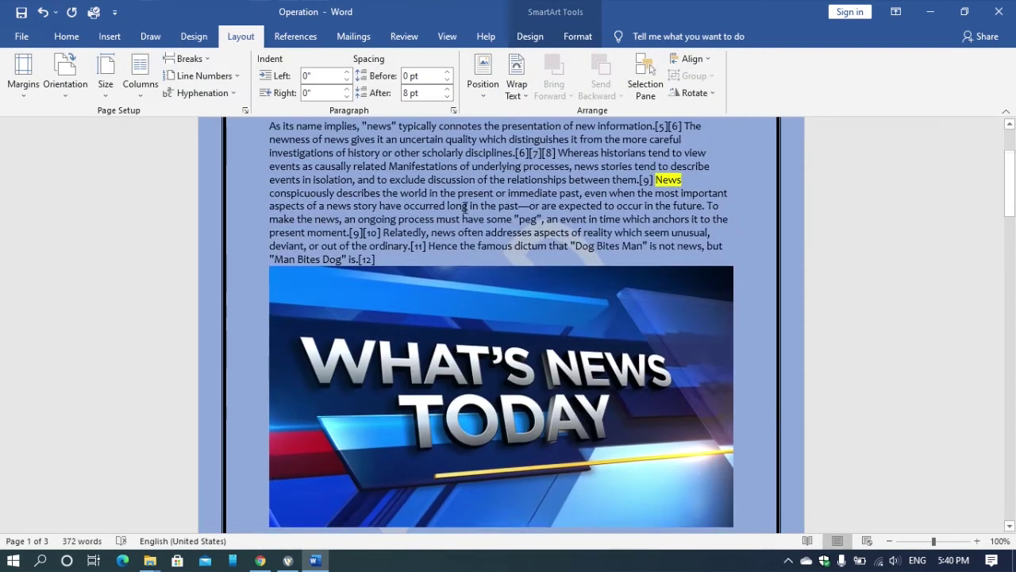
scroll(461, 206, "down", 2)
scroll(464, 208, "up", 1)
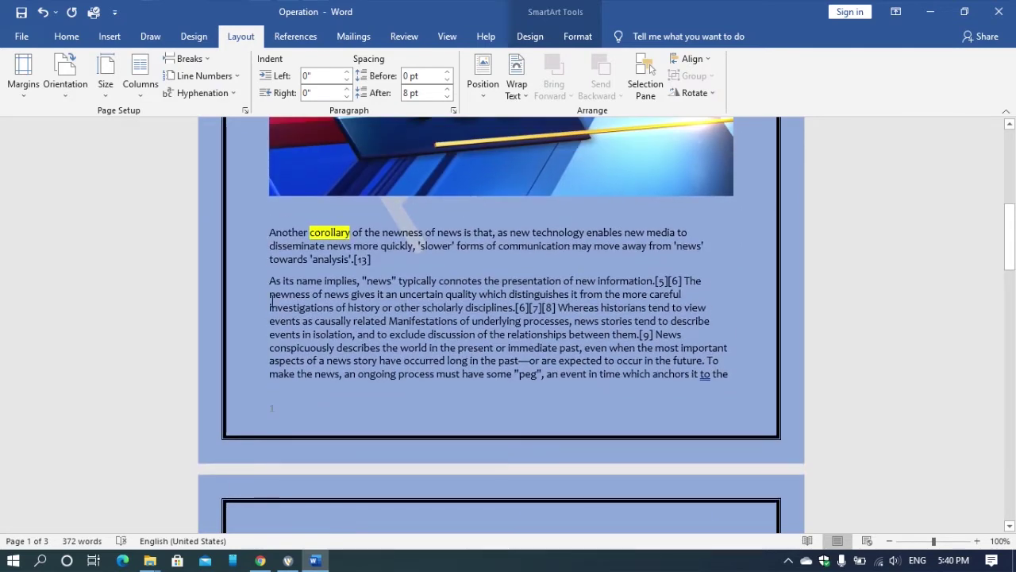
left_click_drag(268, 280, 723, 373)
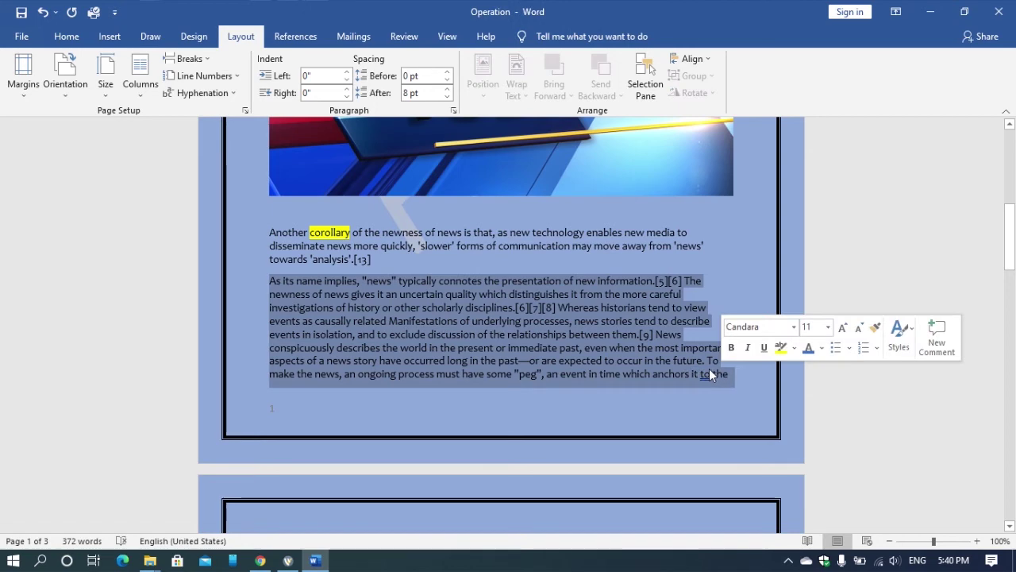
left_click(145, 93)
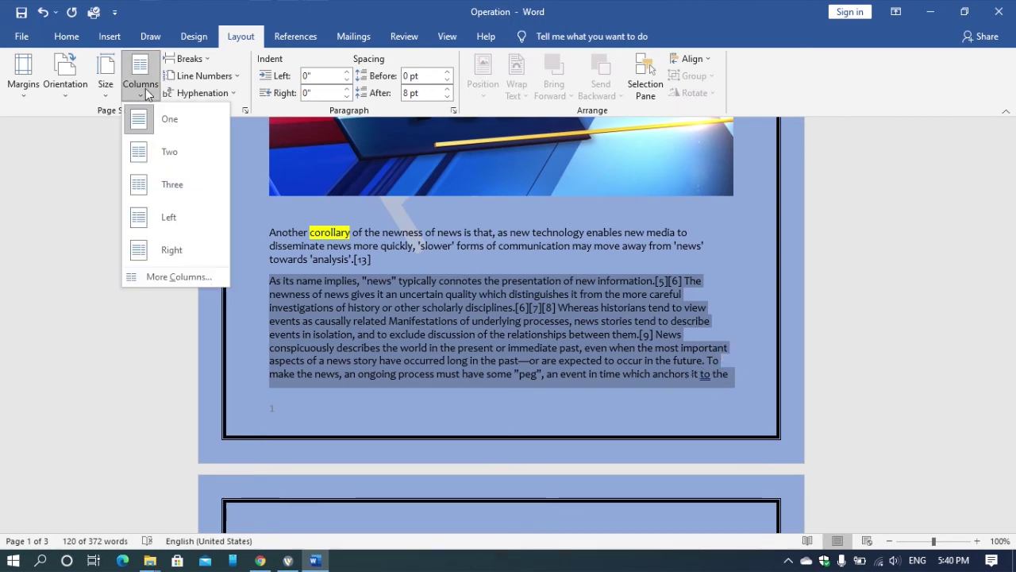
left_click(198, 276)
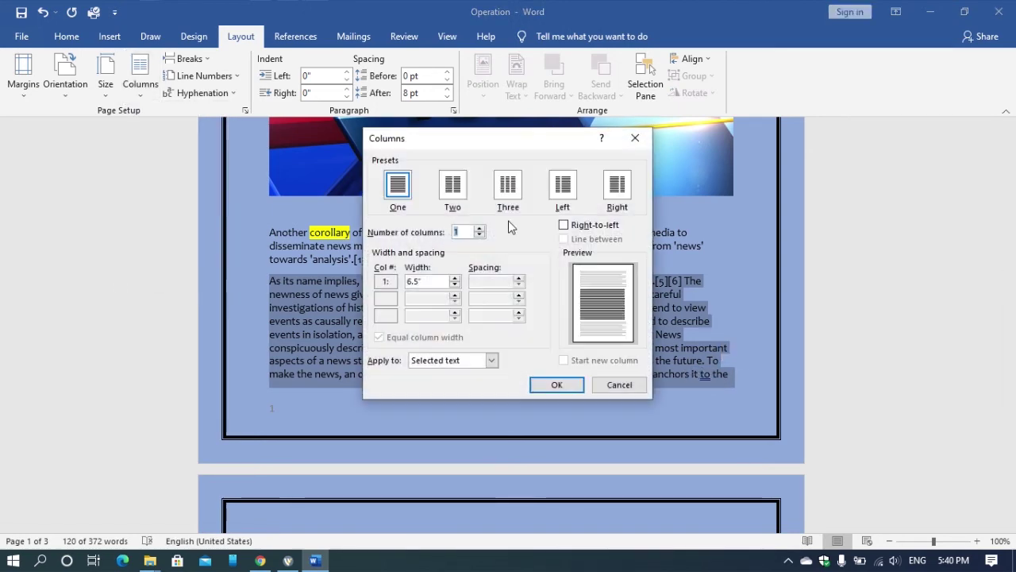
left_click(451, 198)
left_click(565, 239)
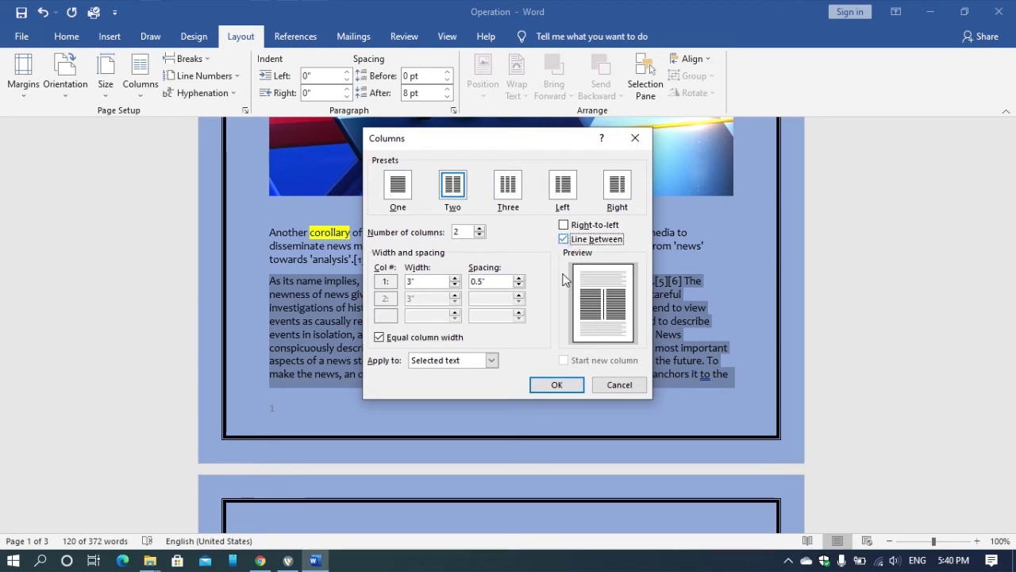
left_click(559, 384)
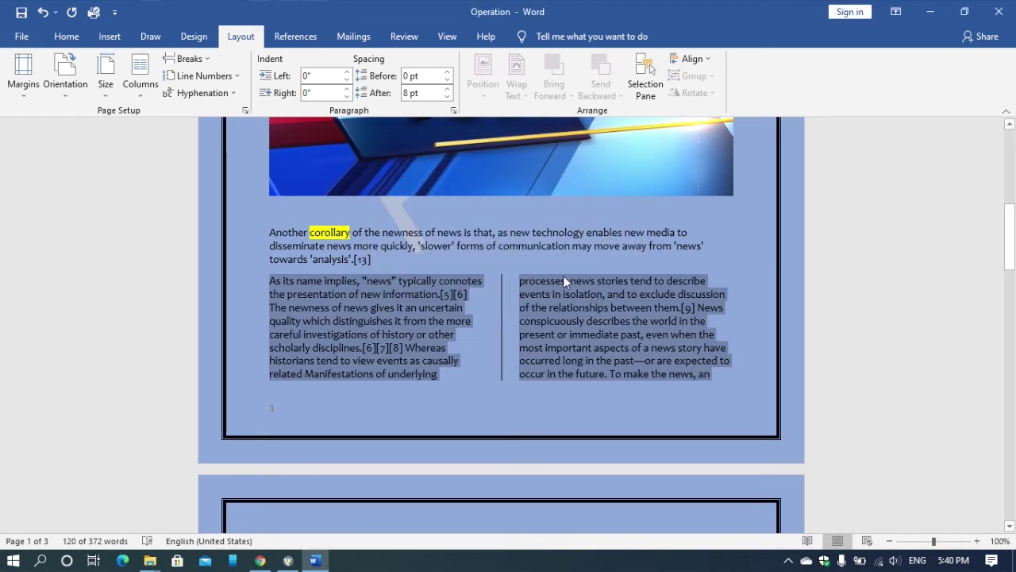
left_click(509, 272)
scroll(510, 272, "up", 8)
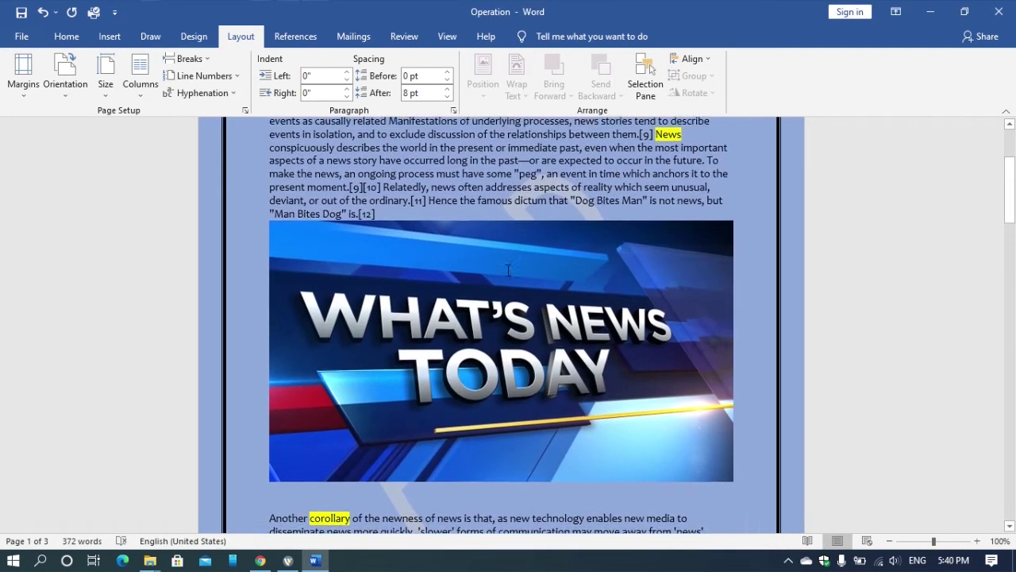
left_click(25, 89)
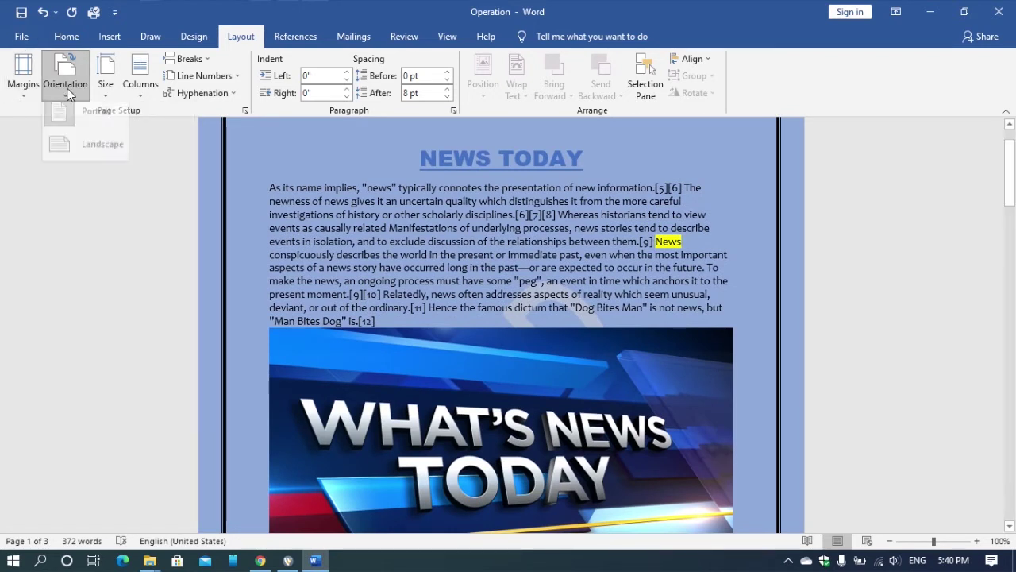
left_click(67, 90)
left_click(107, 93)
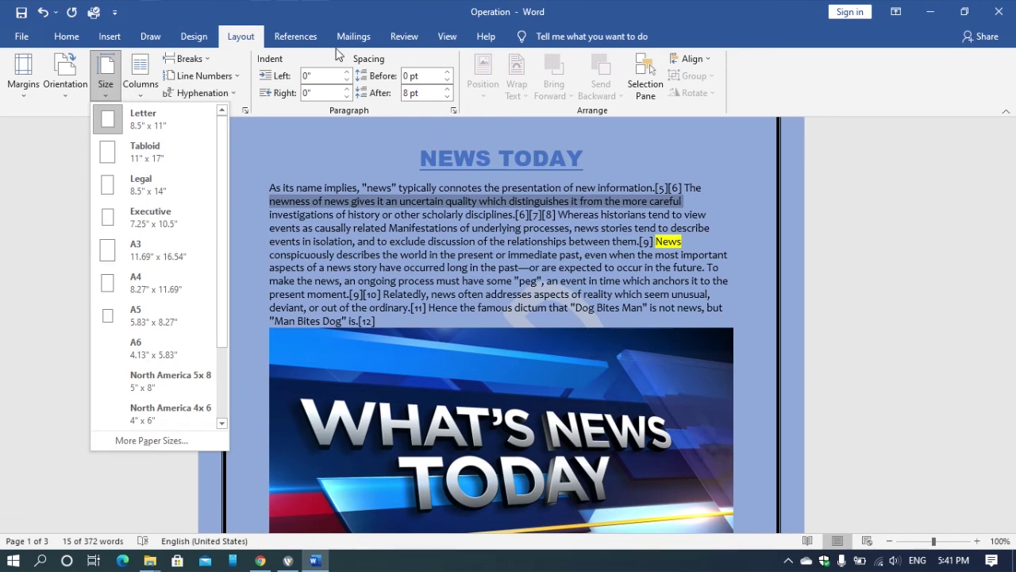
left_click(295, 38)
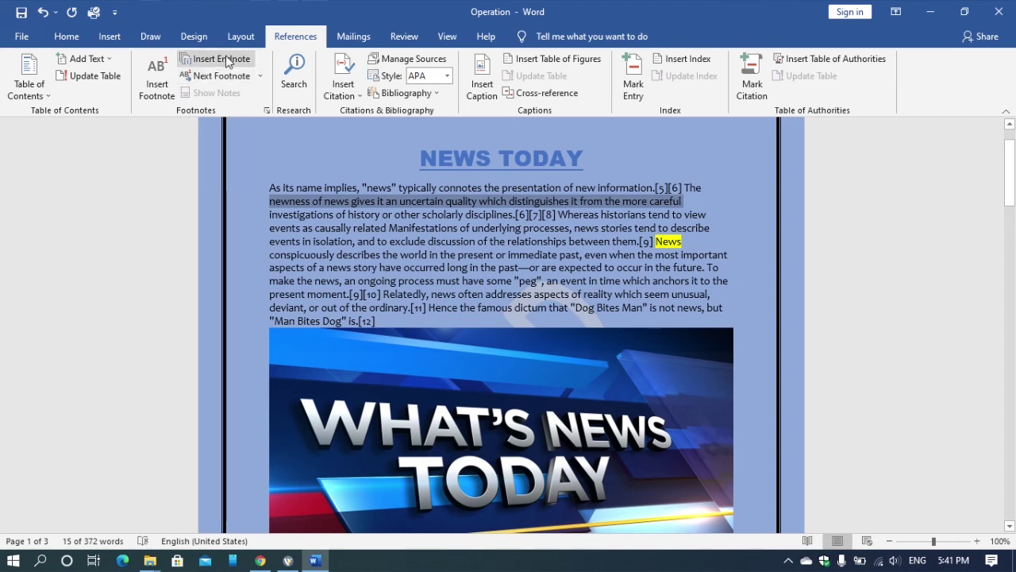
left_click(366, 38)
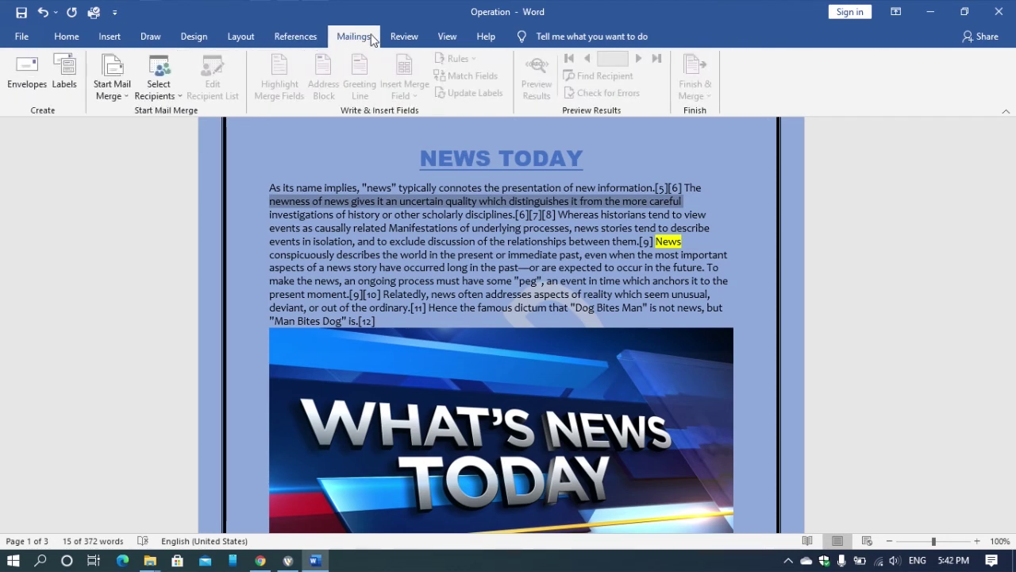
left_click(442, 39)
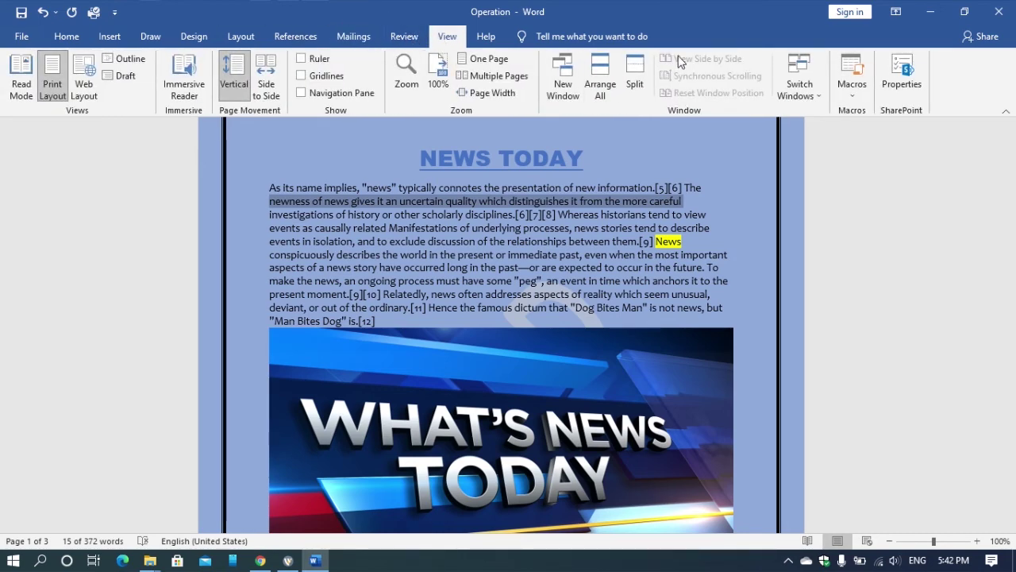
left_click(65, 38)
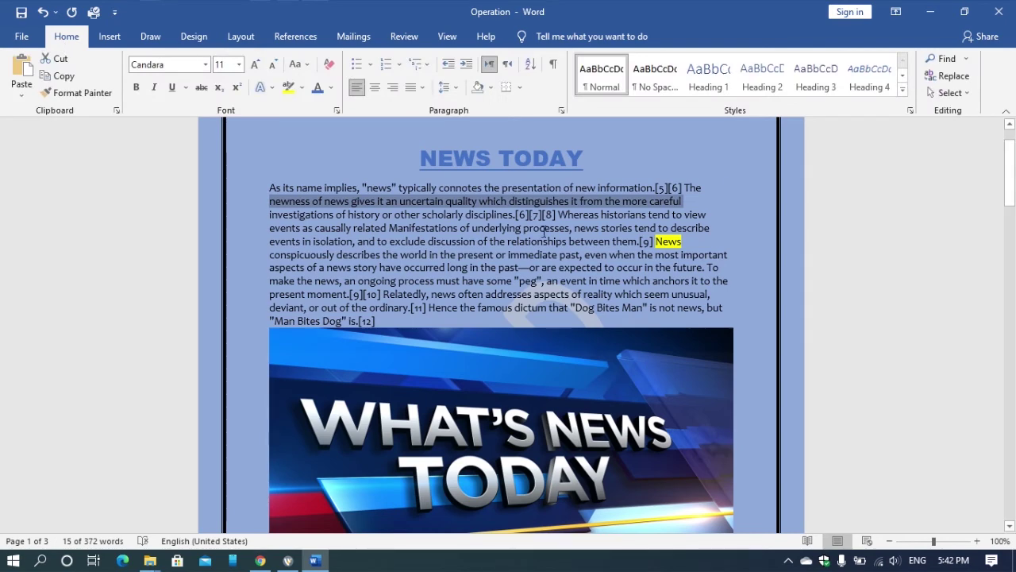
- Select the "What's News Today" picture on page 1
scroll(452, 202, "up", 2)
scroll(456, 198, "down", 6)
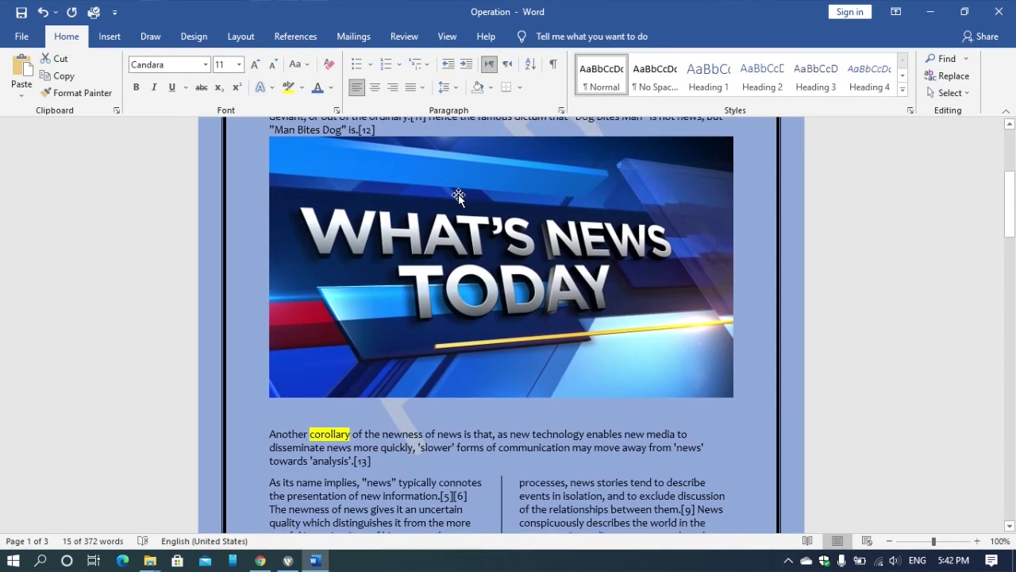
left_click(522, 207)
scroll(526, 222, "up", 1)
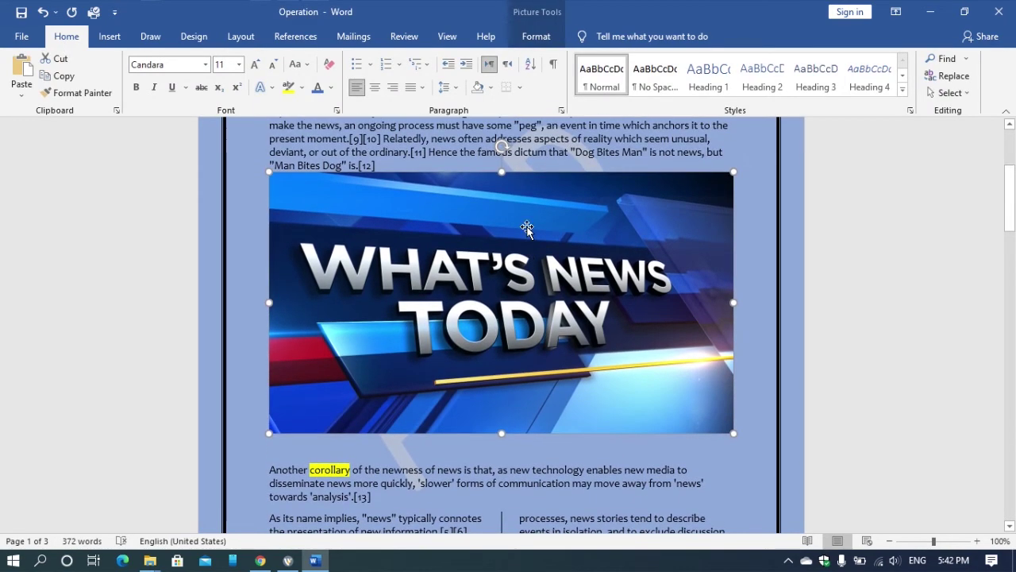
- Try the Behind Text wrapping on the "What's News Today" picture and undo it
left_click(546, 40)
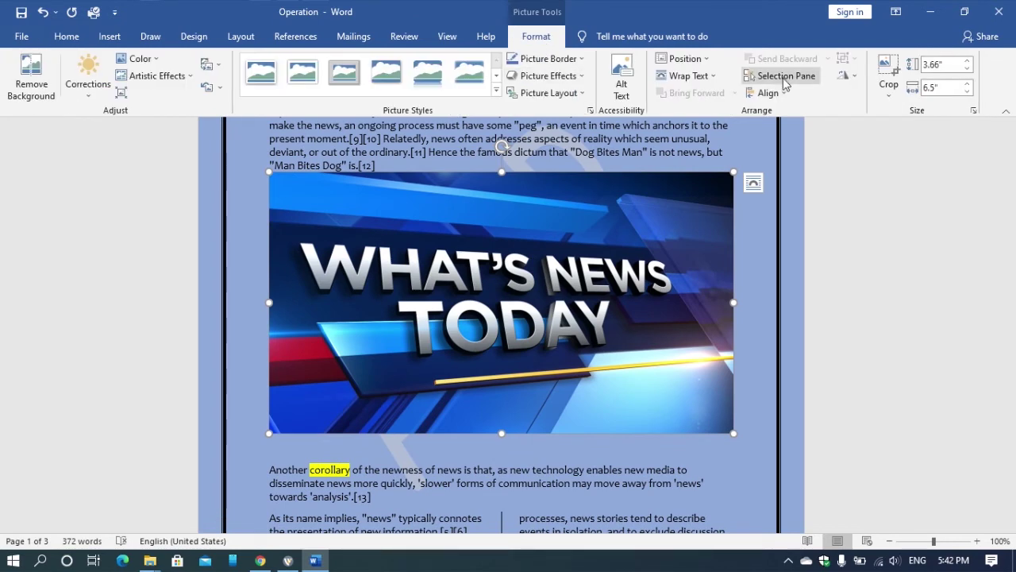
left_click(688, 75)
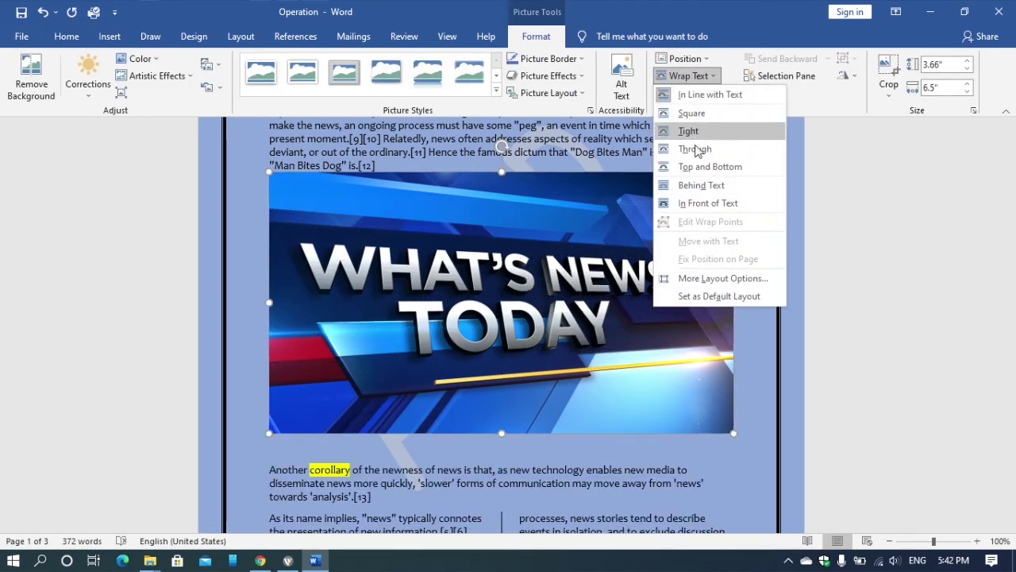
left_click(707, 189)
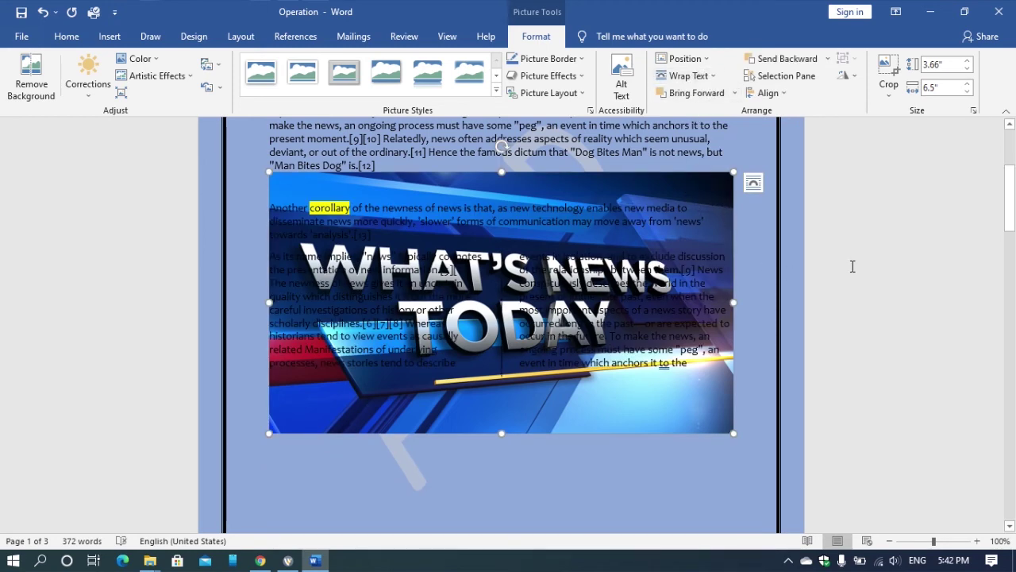
key("ctrl+z")
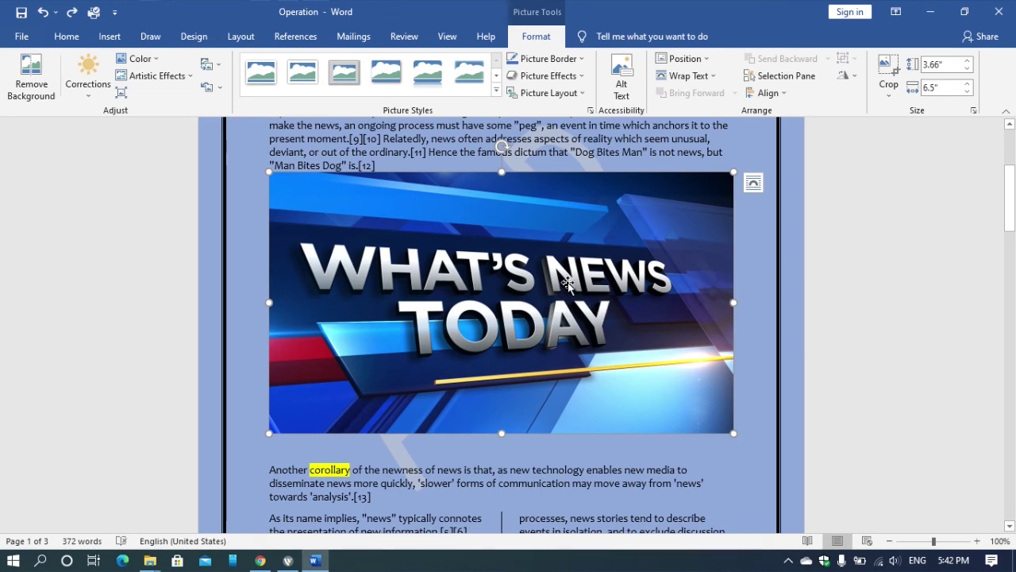
- Set the text wrapping of the "What's News Today" picture on page 1 to Behind Text and check the layout on the pages
left_click(685, 75)
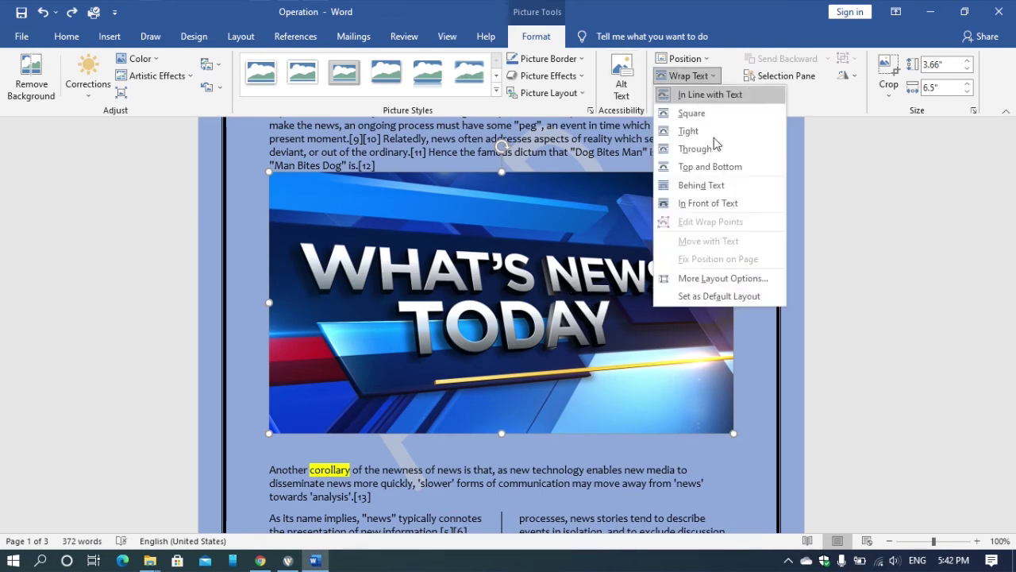
left_click(703, 186)
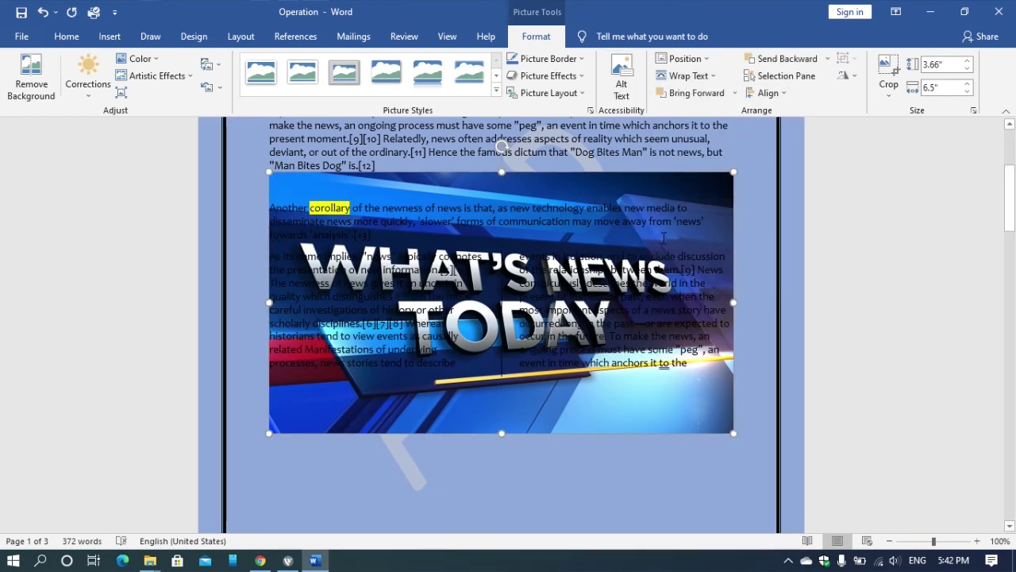
scroll(667, 234, "up", 5)
scroll(667, 230, "down", 10)
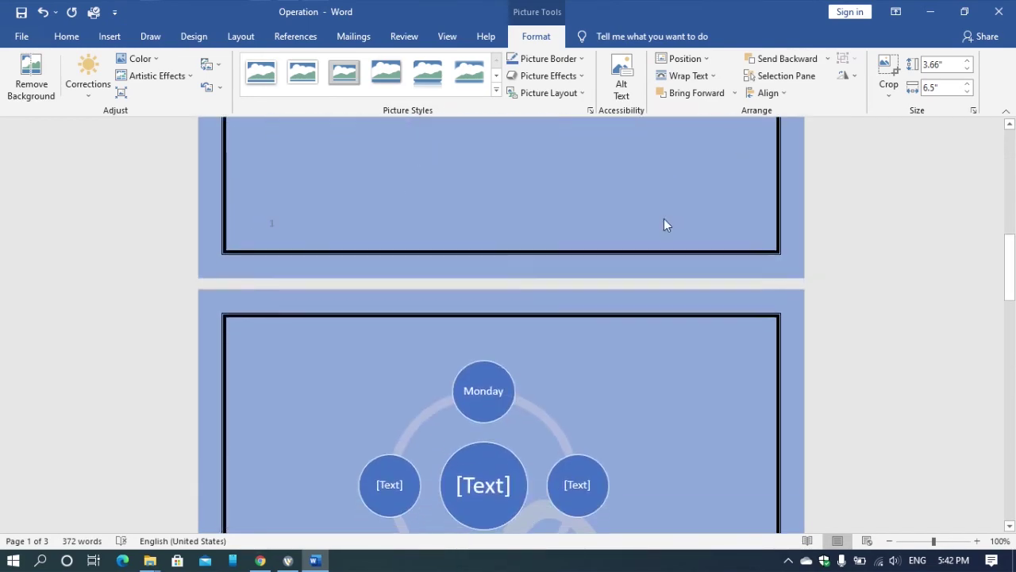
scroll(664, 219, "down", 3)
scroll(662, 220, "up", 5)
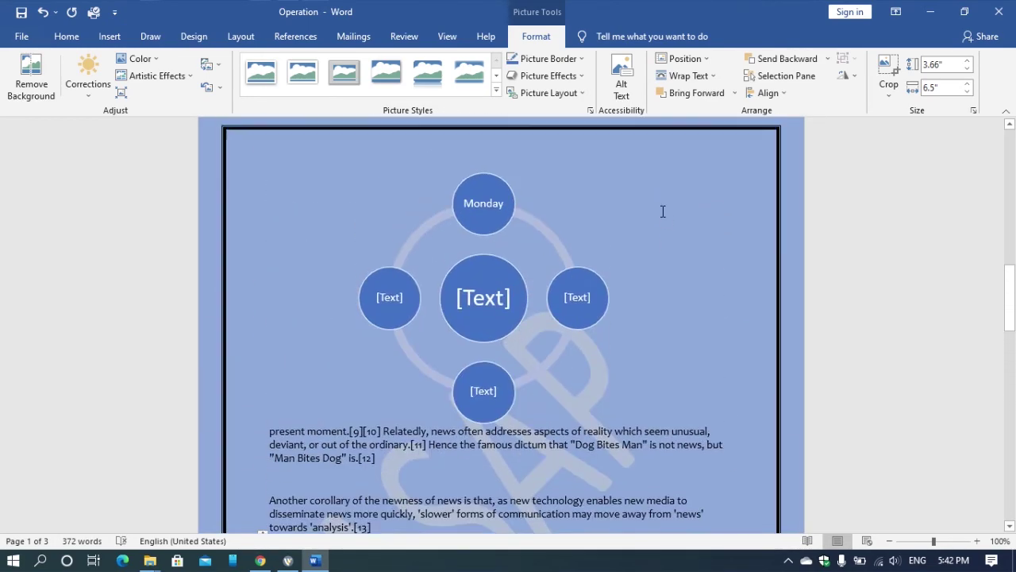
scroll(662, 220, "down", 6)
scroll(663, 211, "up", 6)
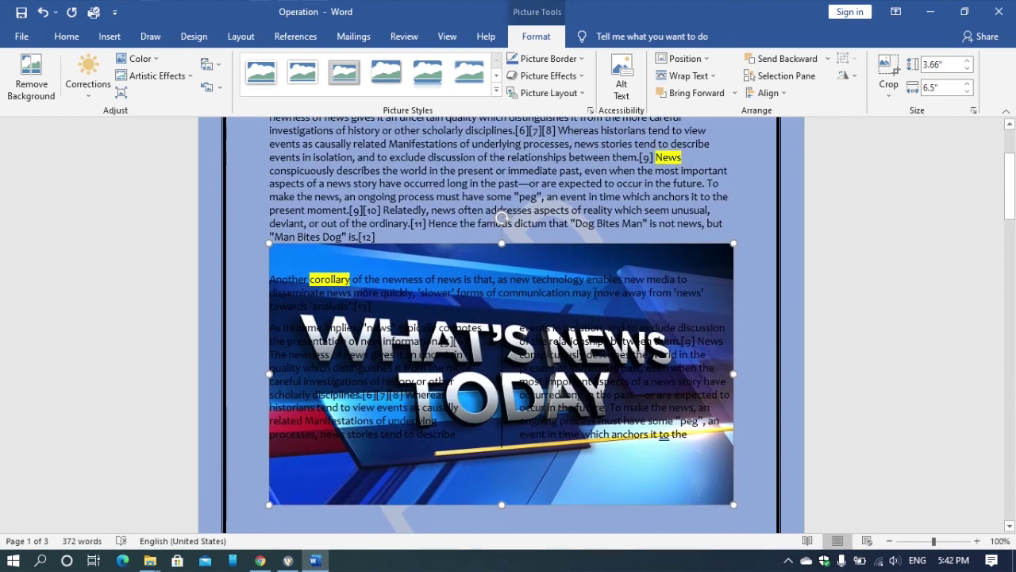
- Select all the text lying over the picture on page 1 and try white and standard red as its font color
left_click_drag(688, 435, 279, 263)
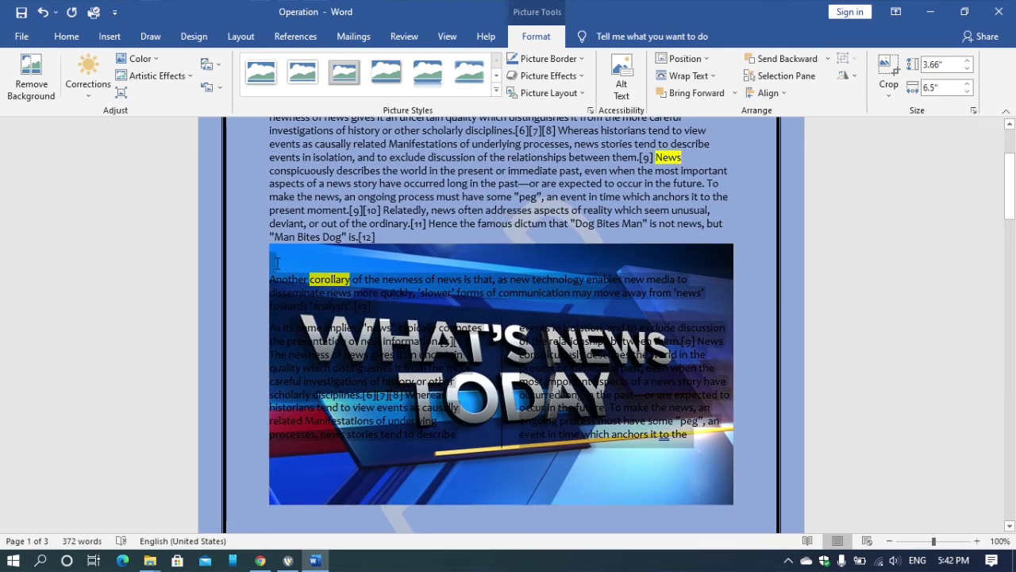
left_click(109, 37)
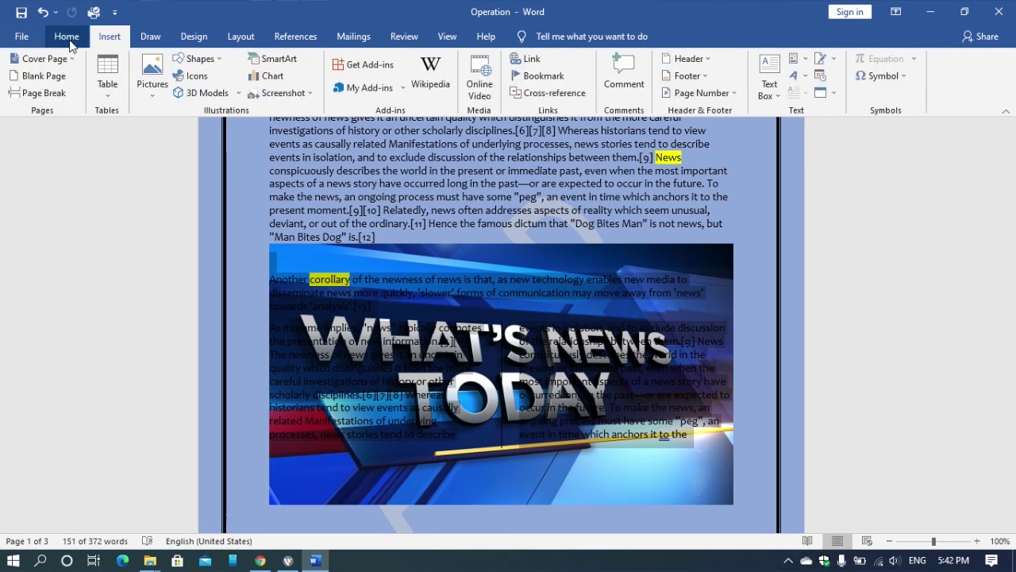
left_click(67, 37)
left_click(329, 88)
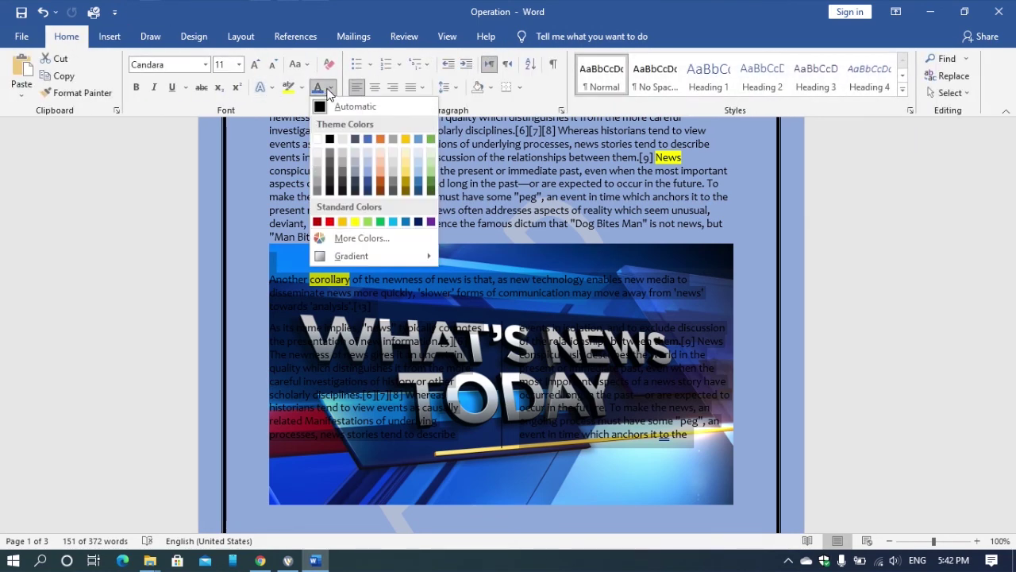
left_click(324, 138)
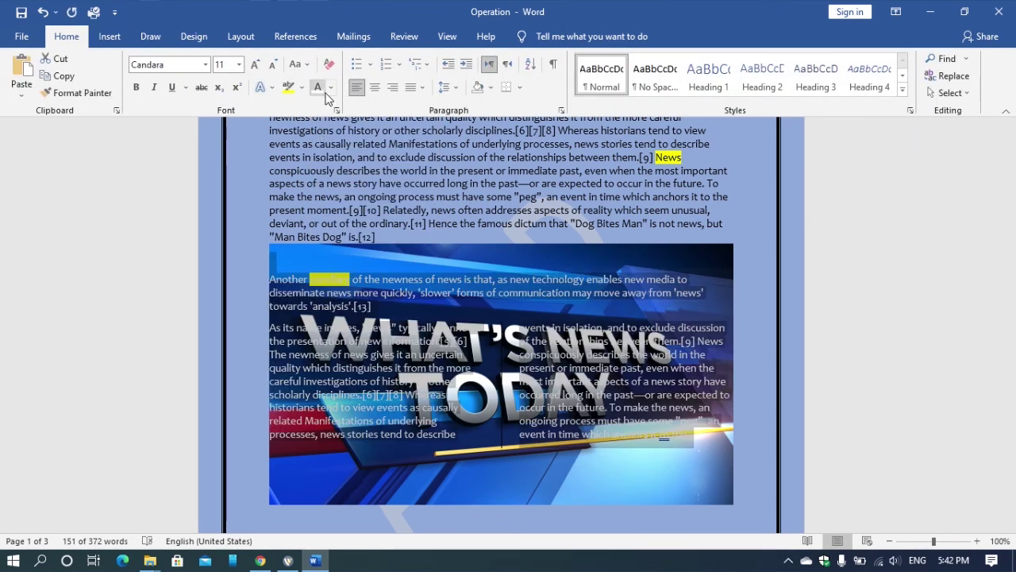
left_click(330, 87)
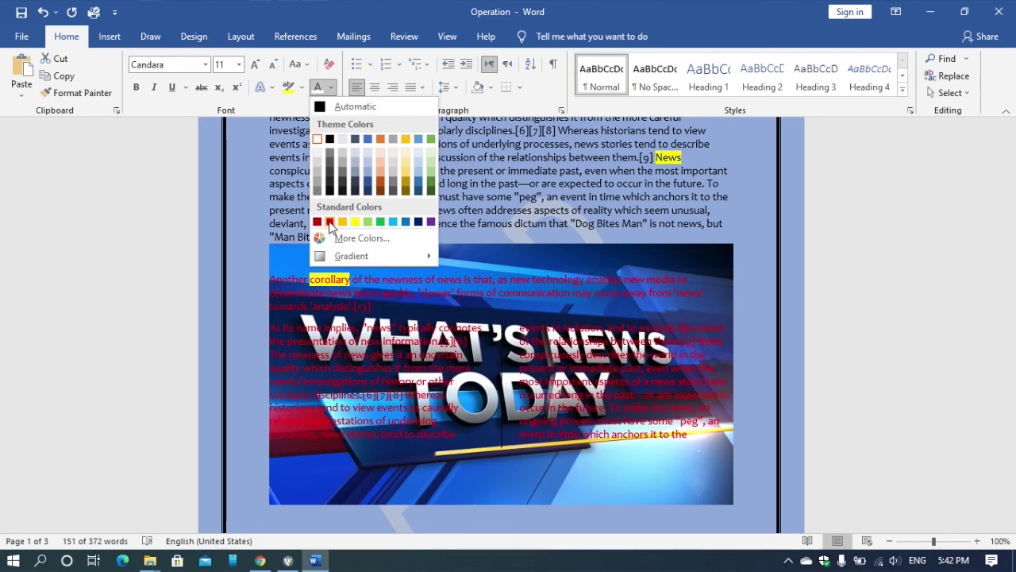
left_click(330, 223)
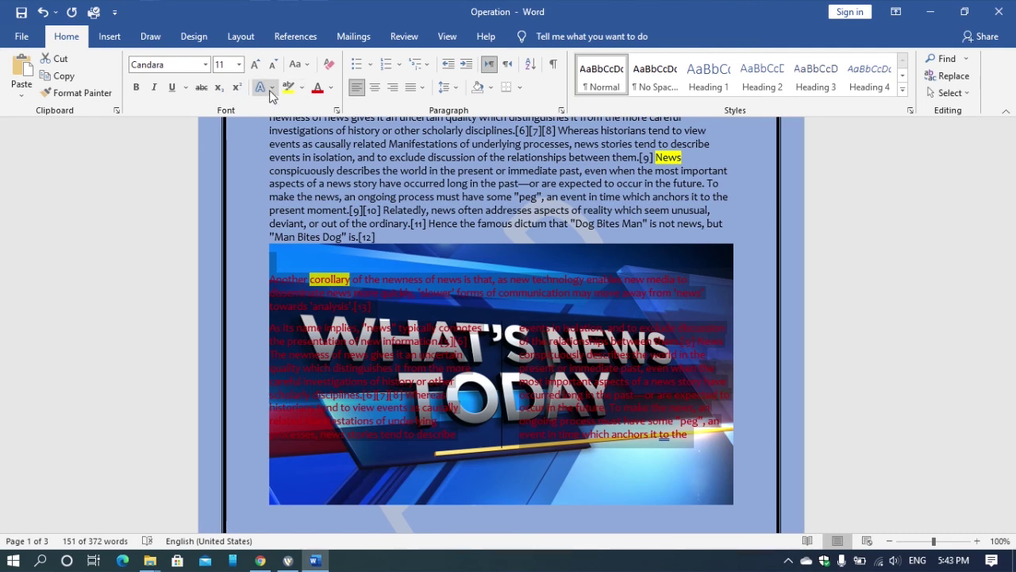
- Apply the solid gold text effect to the selected text over the picture and review it on the page
left_click(270, 88)
left_click(270, 88)
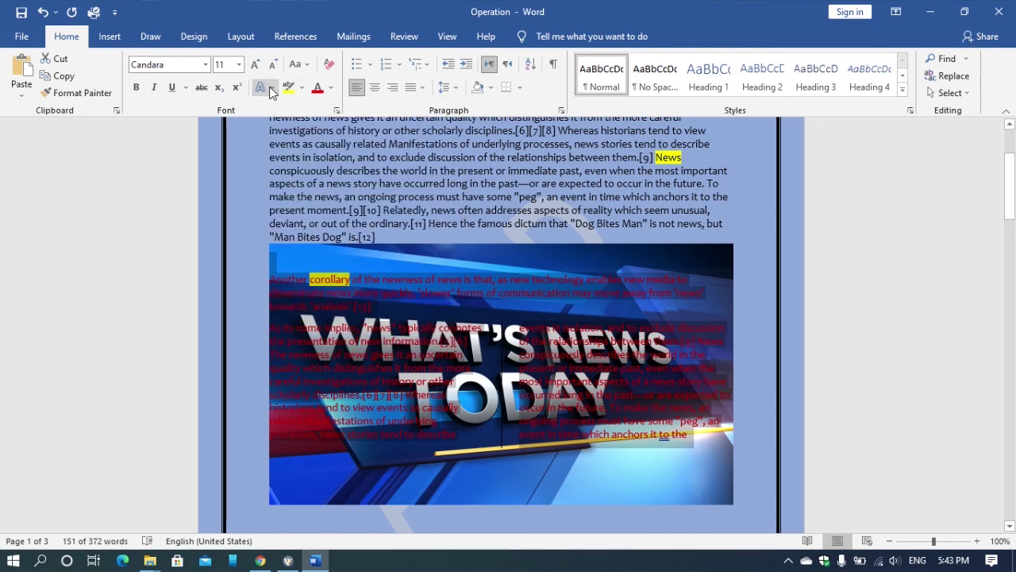
left_click(271, 88)
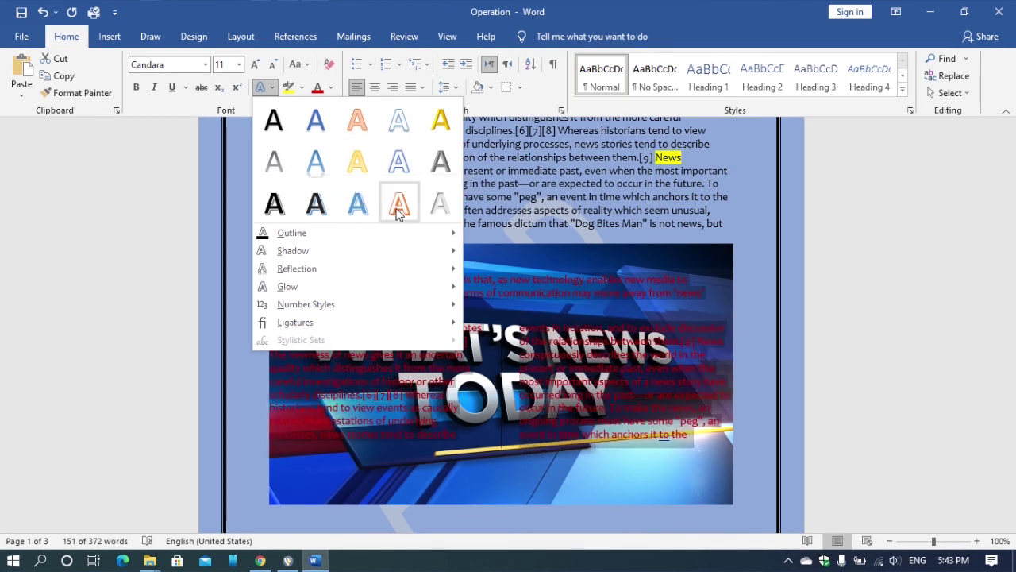
left_click(441, 120)
scroll(477, 219, "up", 2)
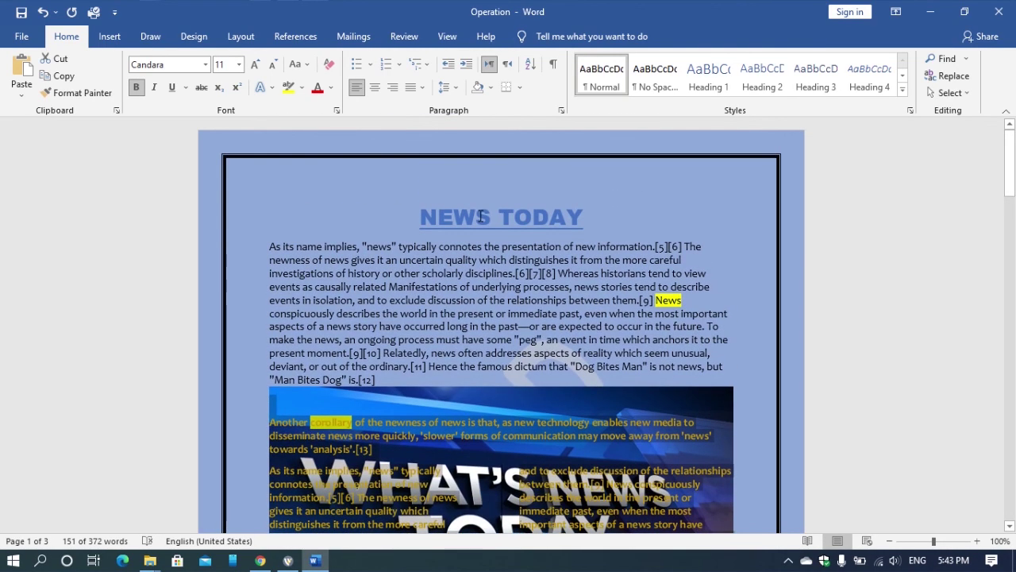
scroll(479, 215, "down", 7)
scroll(480, 215, "up", 8)
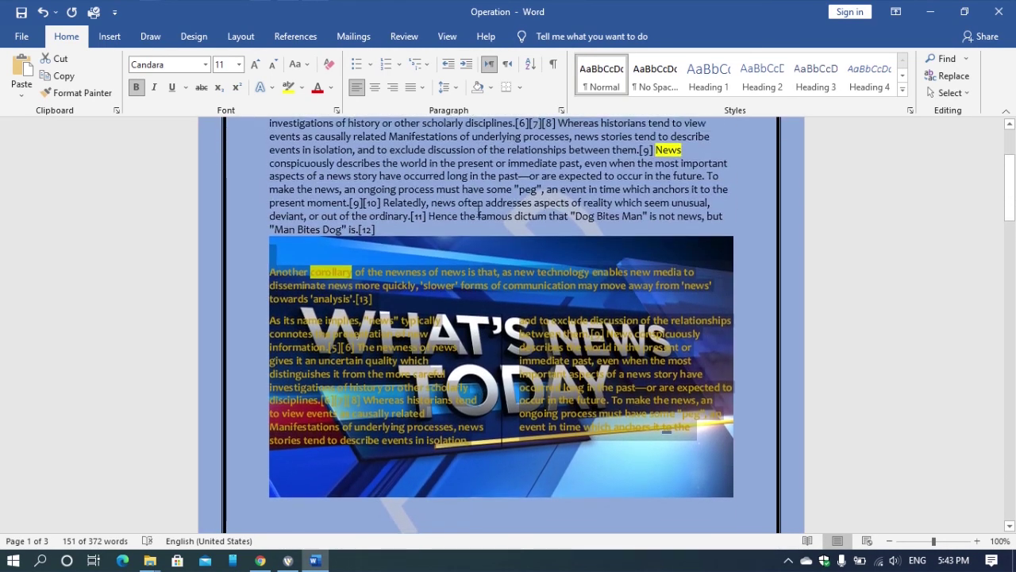